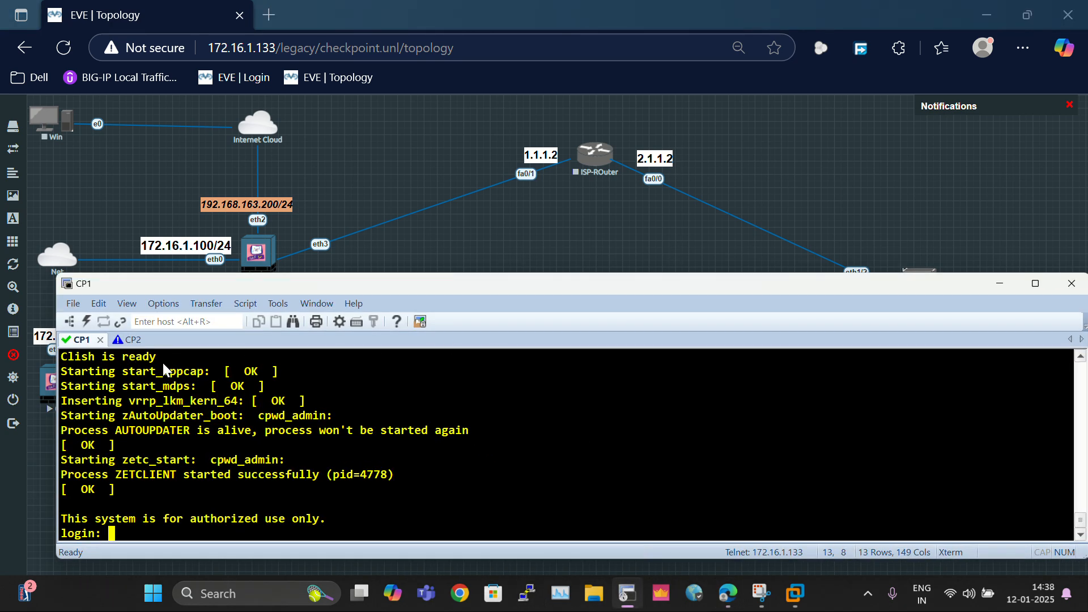
# Step: Log in to the CP1 gateway console as admin with the account password
pyautogui.write('admin')
pyautogui.press('Return')
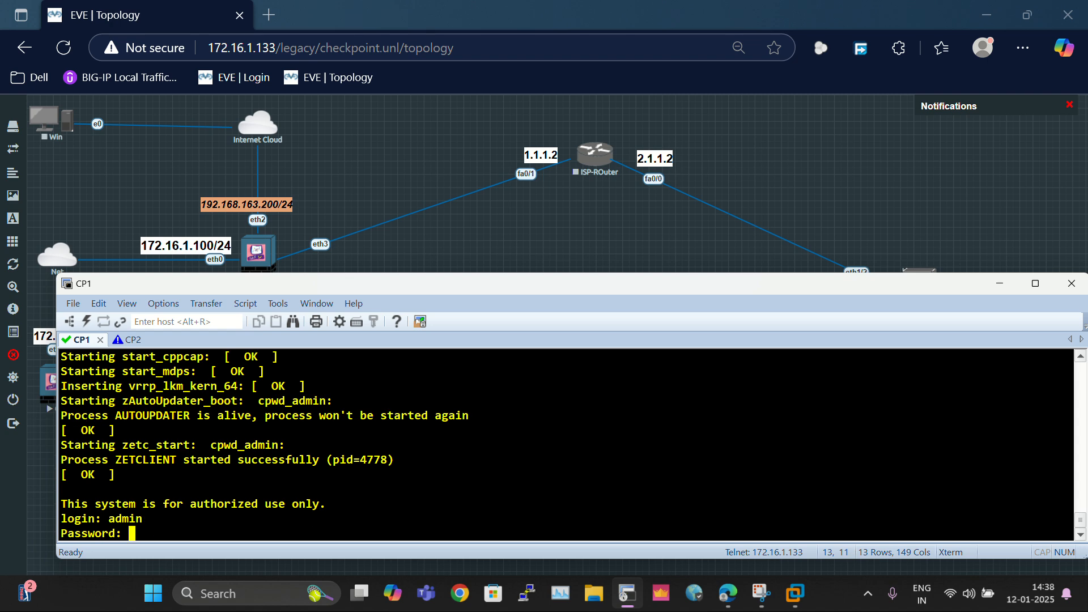
pyautogui.press('Return')
pyautogui.press('Return')
pyautogui.press('Return')
pyautogui.press('Return')
pyautogui.press('Return')
# Step: Set the gateway hostname to MUM-GW-01 with the set hostname command
pyautogui.write('set')
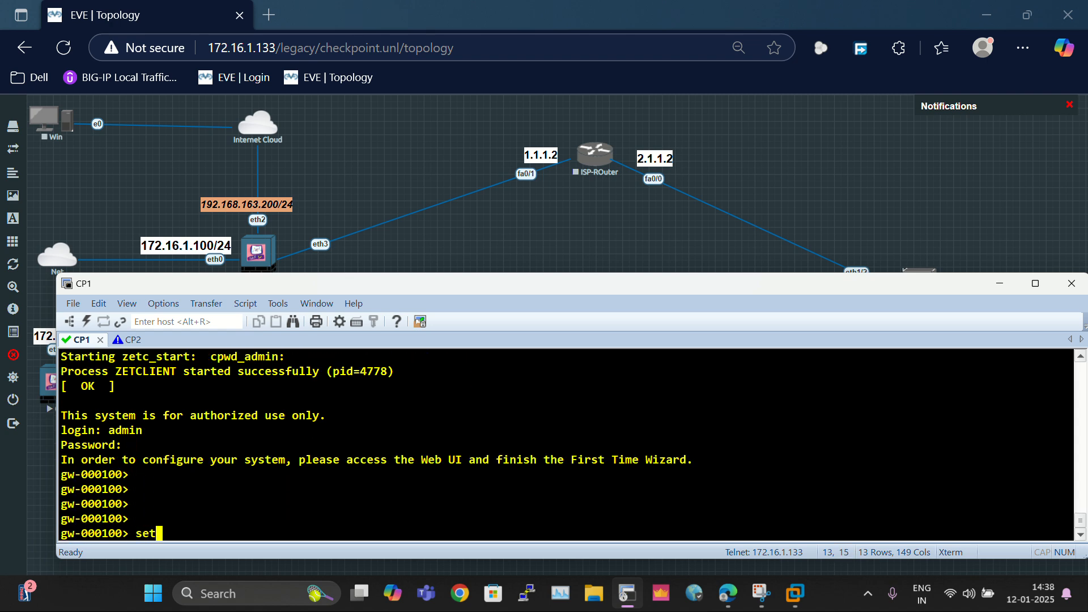
pyautogui.write(' hst')
pyautogui.press('Tab')
pyautogui.press('BackSpace')
pyautogui.press('BackSpace')
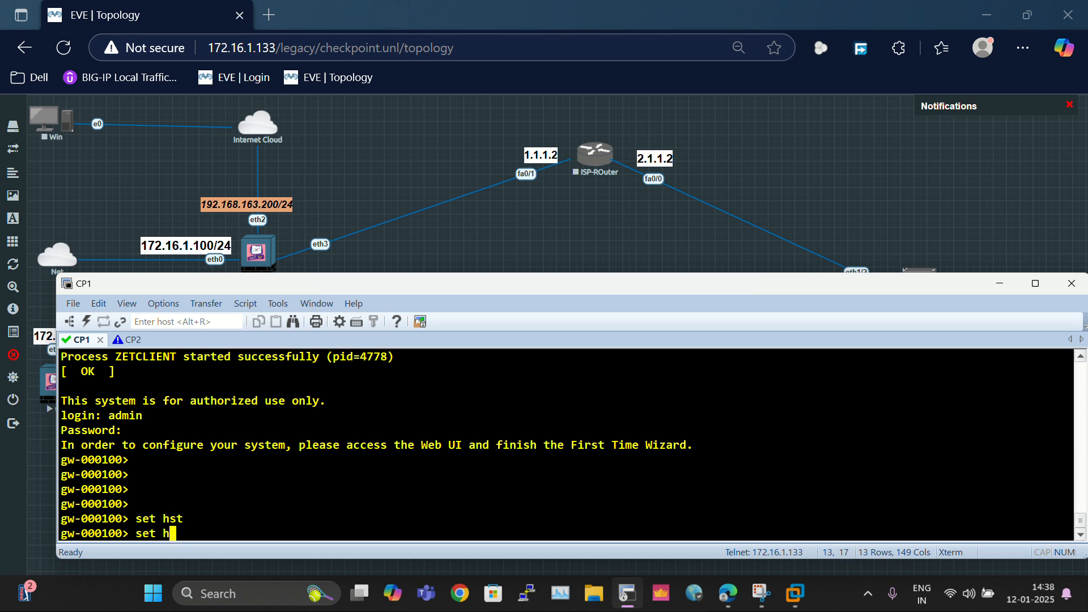
pyautogui.write('ost')
pyautogui.press('Tab')
pyautogui.write('n')
pyautogui.press('Tab')
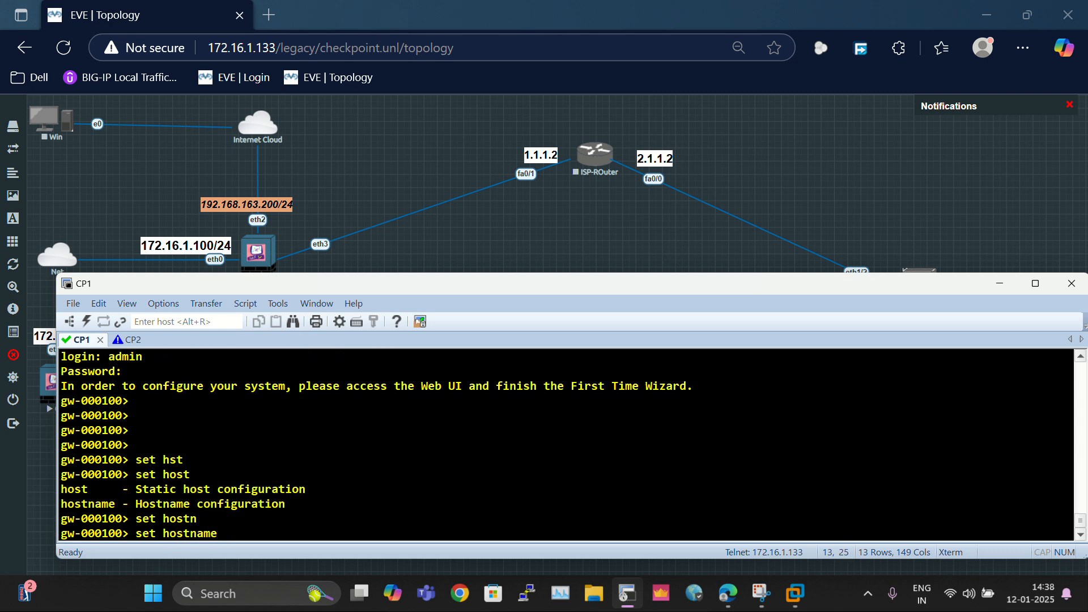
pyautogui.write('F')
pyautogui.press('BackSpace')
pyautogui.write('MUM-GW-01')
pyautogui.press('Return')
pyautogui.press('Return')
pyautogui.press('Return')
pyautogui.press('Return')
pyautogui.press('Return')
pyautogui.press('Return')
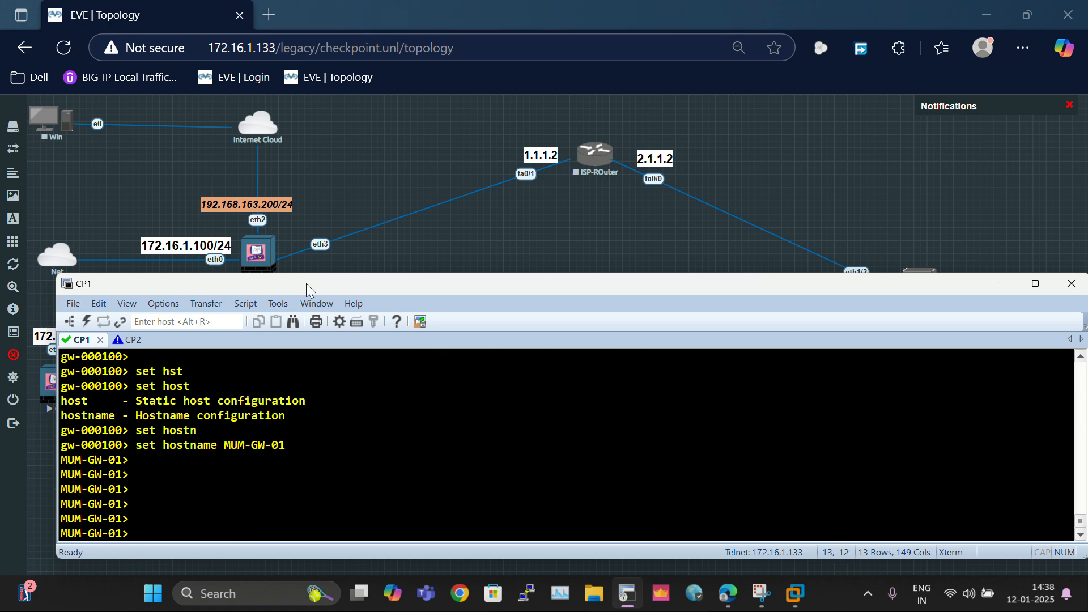
# Step: Assign eth0 the IPv4 address 172.16.1.100 with mask length 24
pyautogui.moveTo(305, 283); pyautogui.dragTo(622, 132)
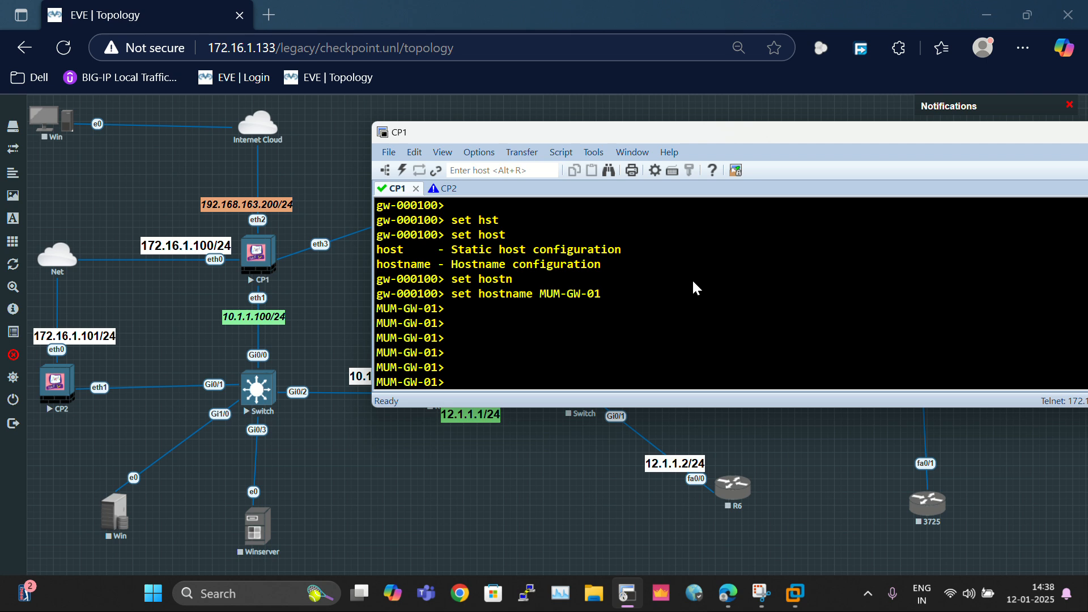
pyautogui.write('set inter')
pyautogui.press('Tab')
pyautogui.write('eth')
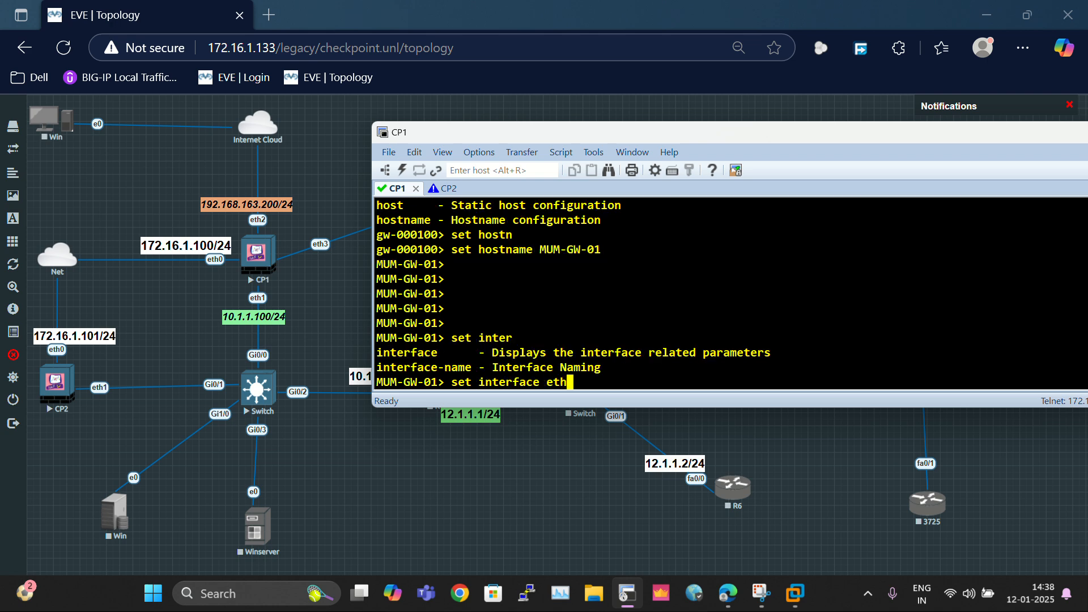
pyautogui.write('0 ipv4-add')
pyautogui.press('Tab')
pyautogui.write('17')
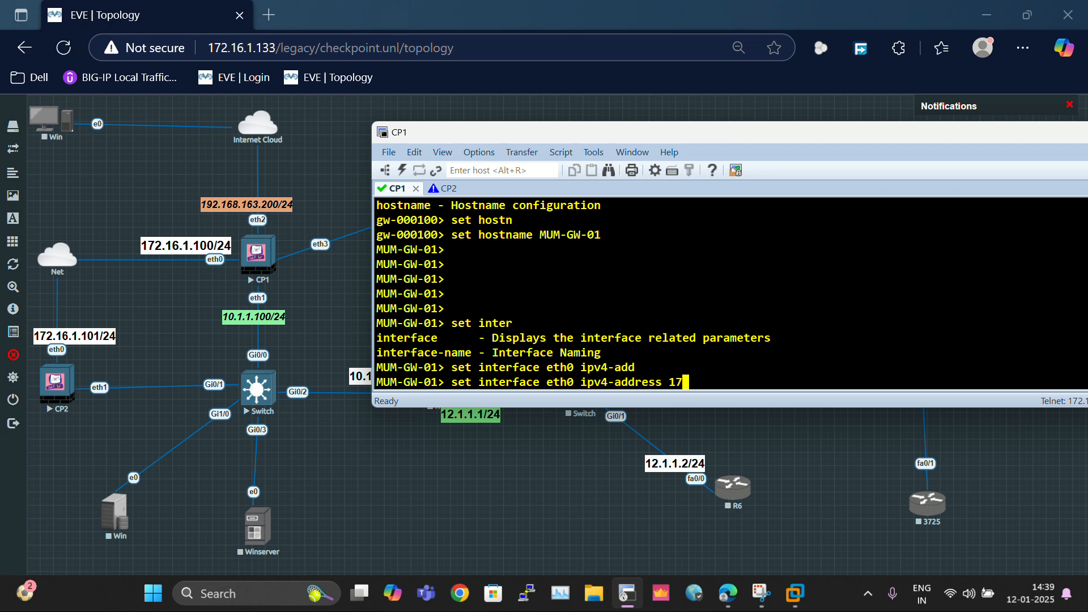
pyautogui.write('2.16.1.100 mask-len')
pyautogui.press('Tab')
pyautogui.press('BackSpace')
pyautogui.write('ma')
pyautogui.press('Tab')
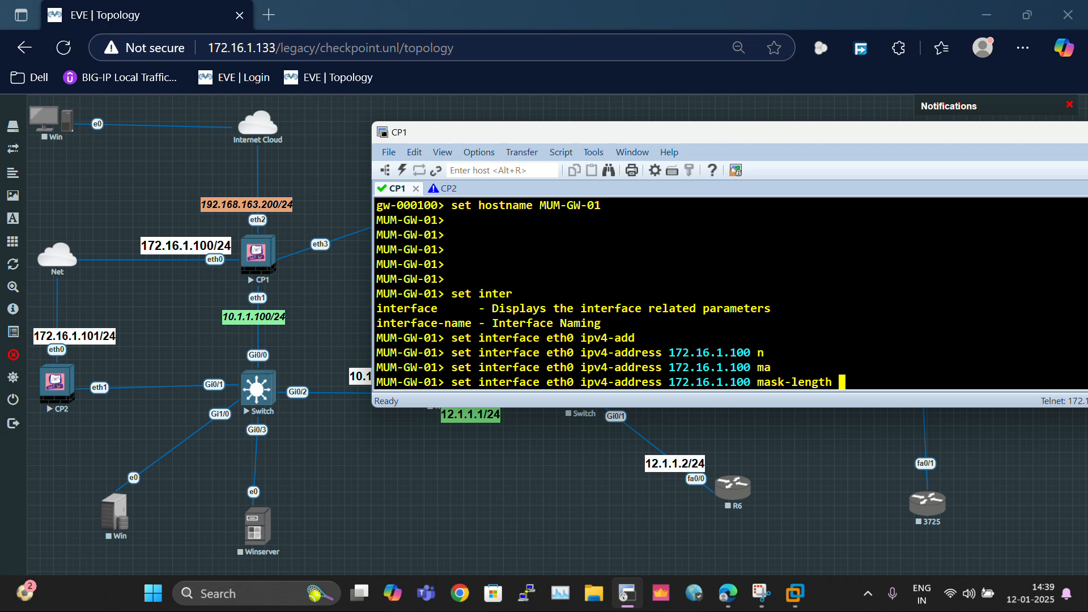
pyautogui.write('24')
pyautogui.press('Return')
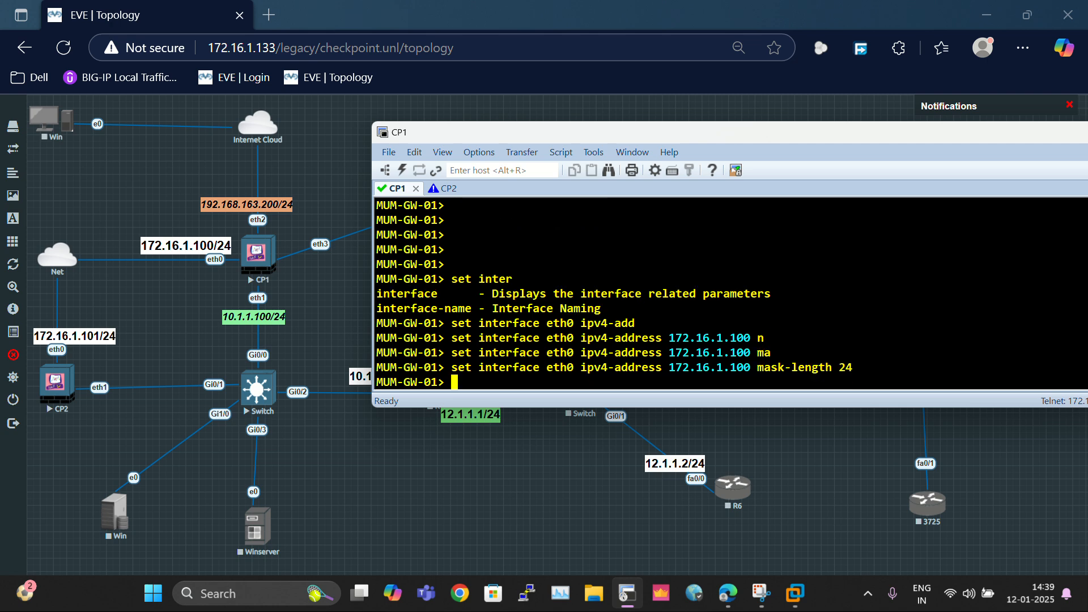
# Step: Set eth0 state on, save the configuration, and copy the 172.16.1.100 address
pyautogui.press('Up')
pyautogui.press('BackSpace')
pyautogui.press('BackSpace')
pyautogui.press('BackSpace')
pyautogui.press('BackSpace')
pyautogui.press('BackSpace')
pyautogui.press('BackSpace')
pyautogui.press('BackSpace')
pyautogui.press('BackSpace')
pyautogui.press('BackSpace')
pyautogui.press('BackSpace')
pyautogui.press('BackSpace')
pyautogui.press('BackSpace')
pyautogui.press('BackSpace')
pyautogui.press('BackSpace')
pyautogui.press('BackSpace')
pyautogui.press('BackSpace')
pyautogui.press('BackSpace')
pyautogui.press('BackSpace')
pyautogui.press('BackSpace')
pyautogui.press('BackSpace')
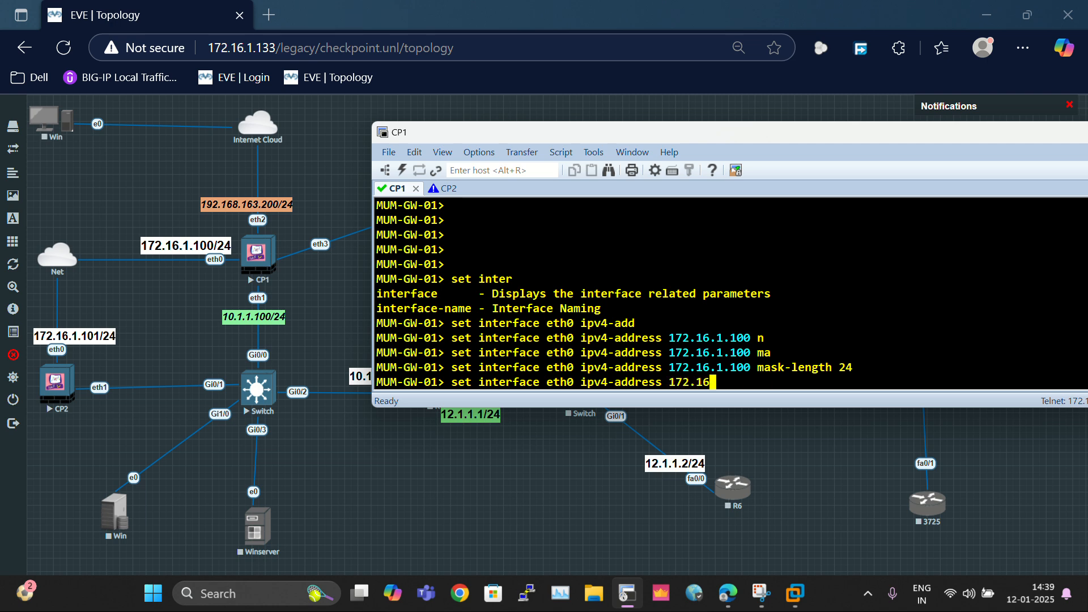
pyautogui.press('BackSpace')
pyautogui.press('BackSpace')
pyautogui.press('BackSpace')
pyautogui.press('BackSpace')
pyautogui.press('BackSpace')
pyautogui.press('BackSpace')
pyautogui.press('BackSpace')
pyautogui.press('BackSpace')
pyautogui.press('BackSpace')
pyautogui.press('BackSpace')
pyautogui.press('BackSpace')
pyautogui.press('BackSpace')
pyautogui.press('BackSpace')
pyautogui.press('BackSpace')
pyautogui.press('BackSpace')
pyautogui.press('BackSpace')
pyautogui.press('BackSpace')
pyautogui.press('BackSpace')
pyautogui.press('BackSpace')
pyautogui.write('st')
pyautogui.press('Tab')
pyautogui.write('o')
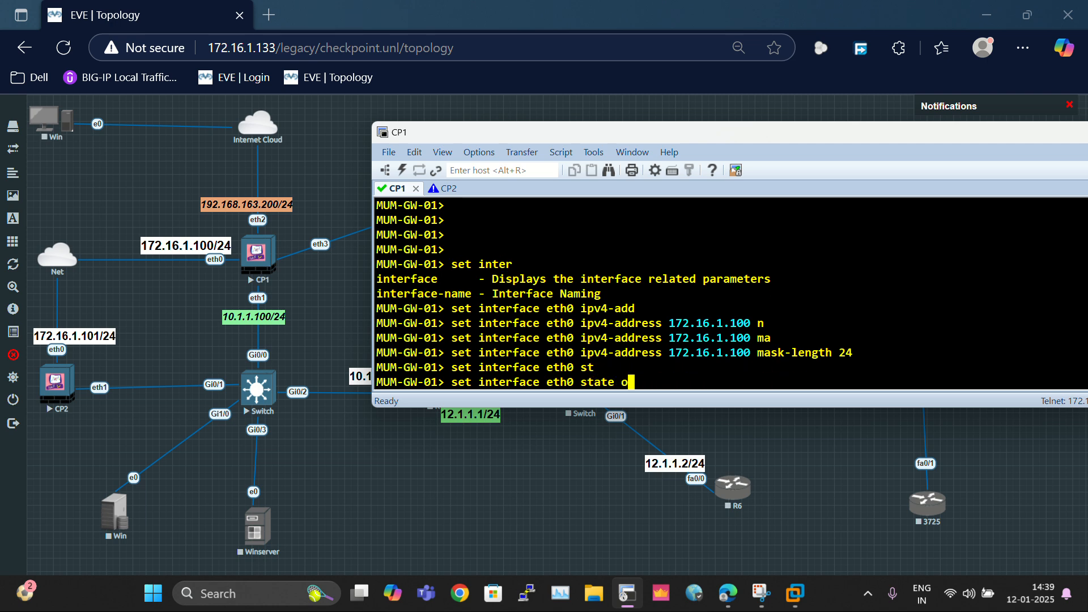
pyautogui.write('nt')
pyautogui.press('Return')
pyautogui.write('s')
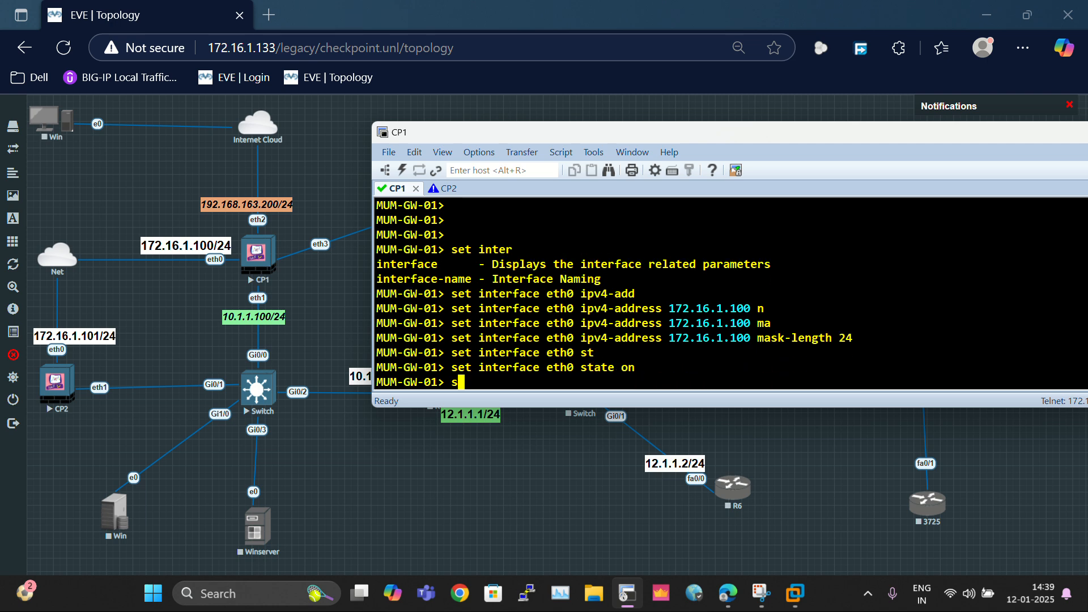
pyautogui.write('av3')
pyautogui.write(' config')
pyautogui.press('Return')
pyautogui.press('Return')
pyautogui.press('Return')
pyautogui.press('Return')
pyautogui.press('Return')
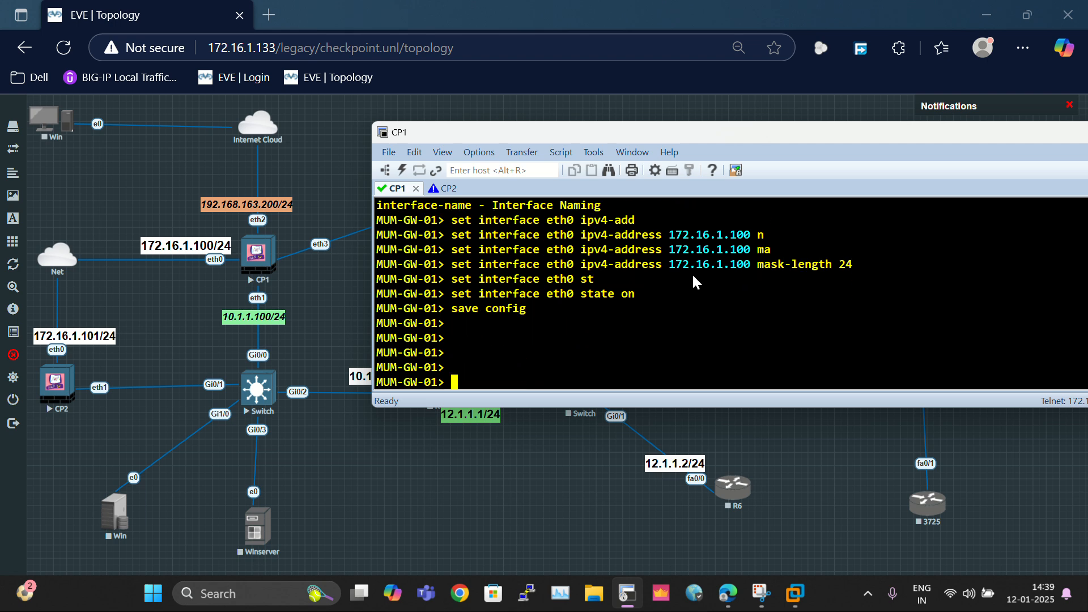
pyautogui.moveTo(670, 264); pyautogui.dragTo(739, 267)
pyautogui.hotkey('ctrl', 'c')
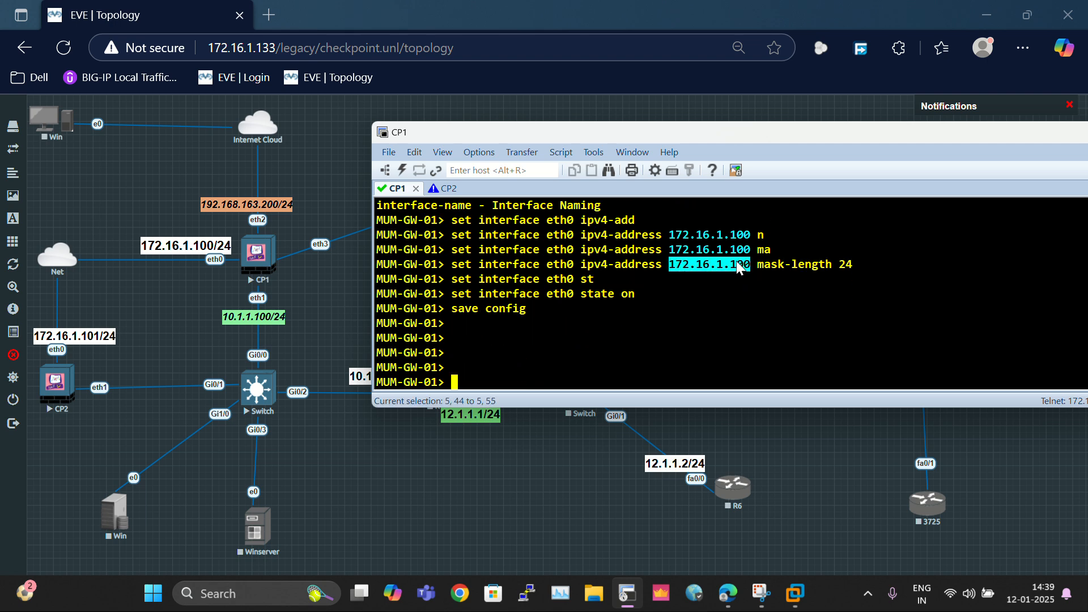
# Step: Browse to 172.16.1.100 in a new tab, proceeding past the certificate warning
pyautogui.click(276, 12)
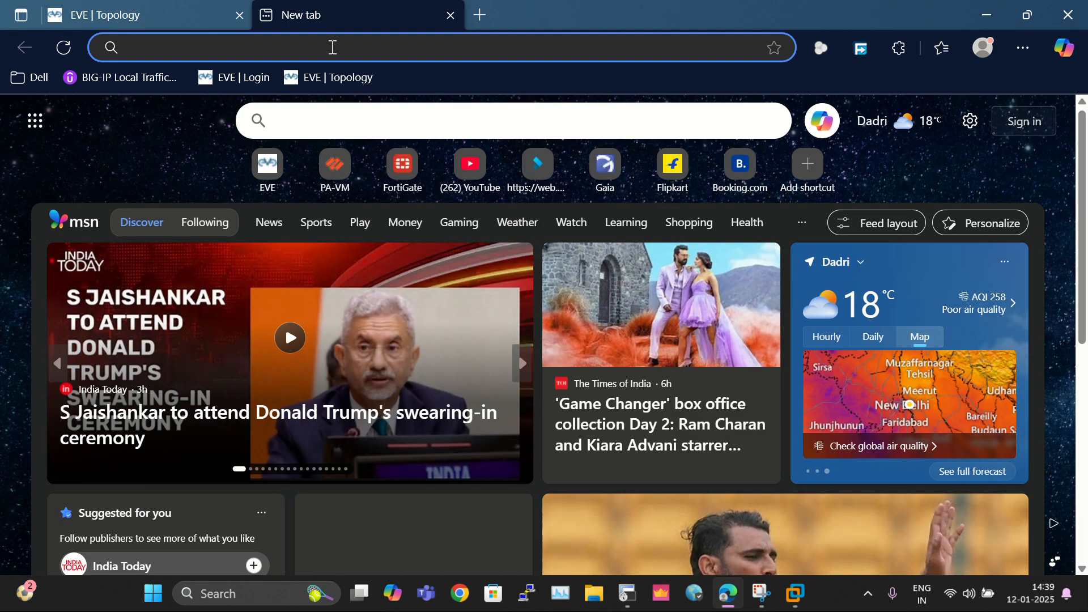
pyautogui.hotkey('ctrl', 'v')
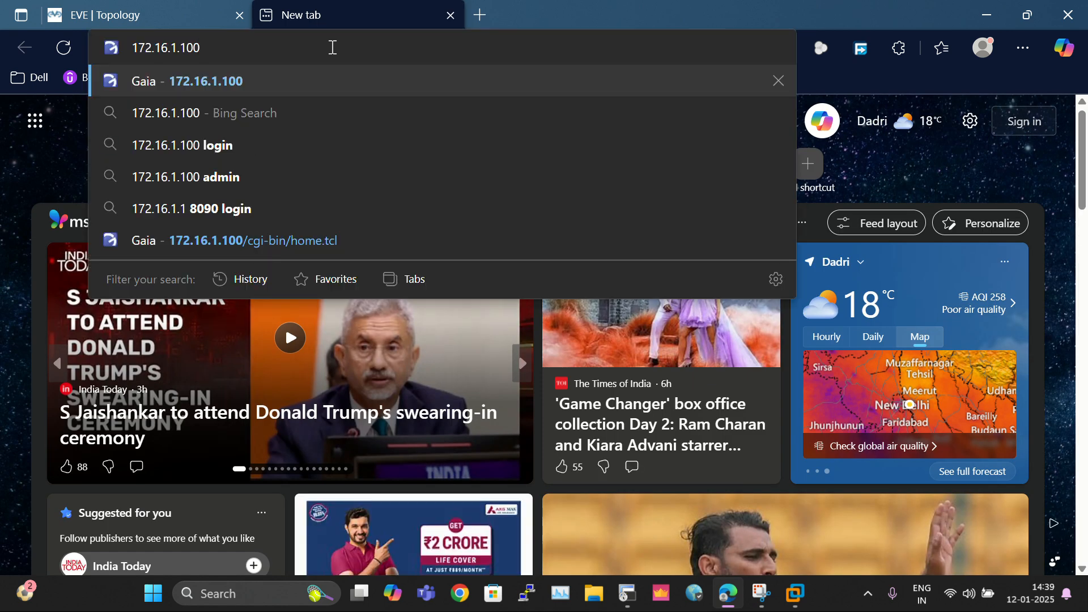
pyautogui.press('Return')
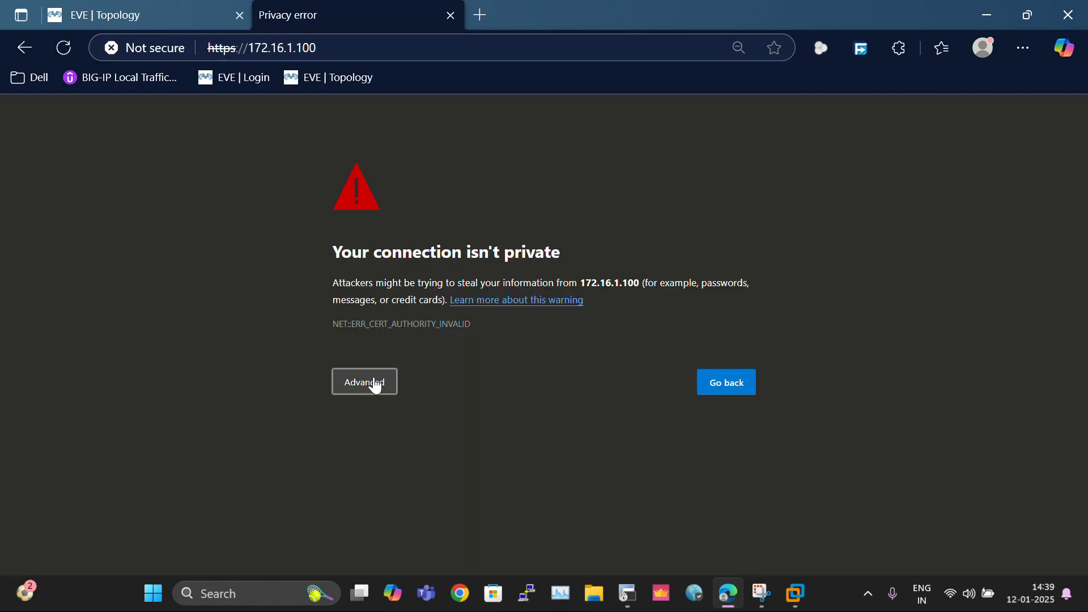
pyautogui.click(375, 386)
pyautogui.click(398, 494)
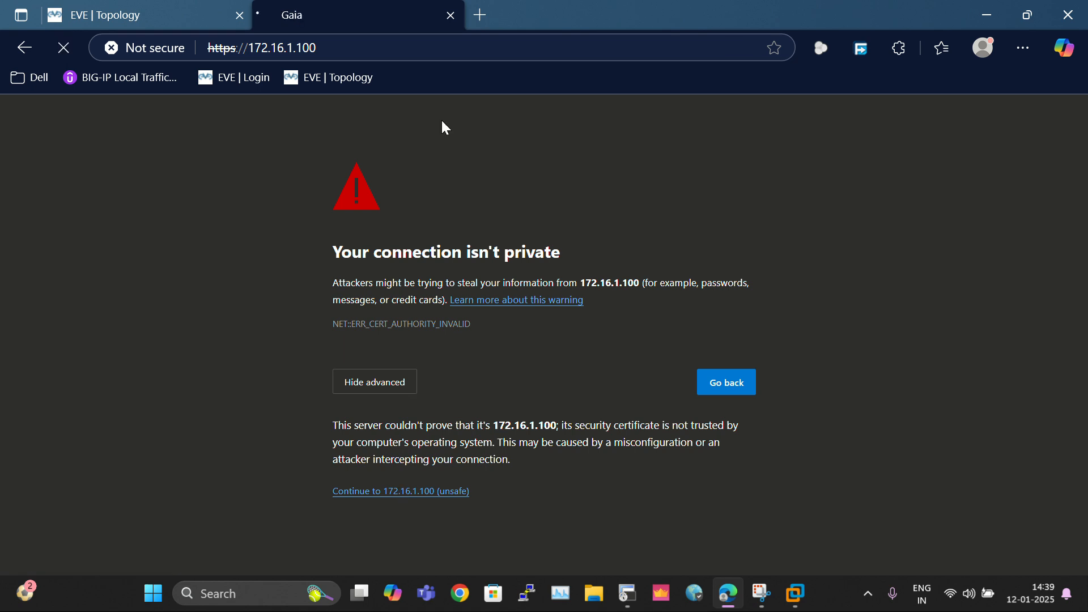
# Step: Sign in to the Gaia portal as admin with the account password
pyautogui.write('admin')
pyautogui.press('Tab')
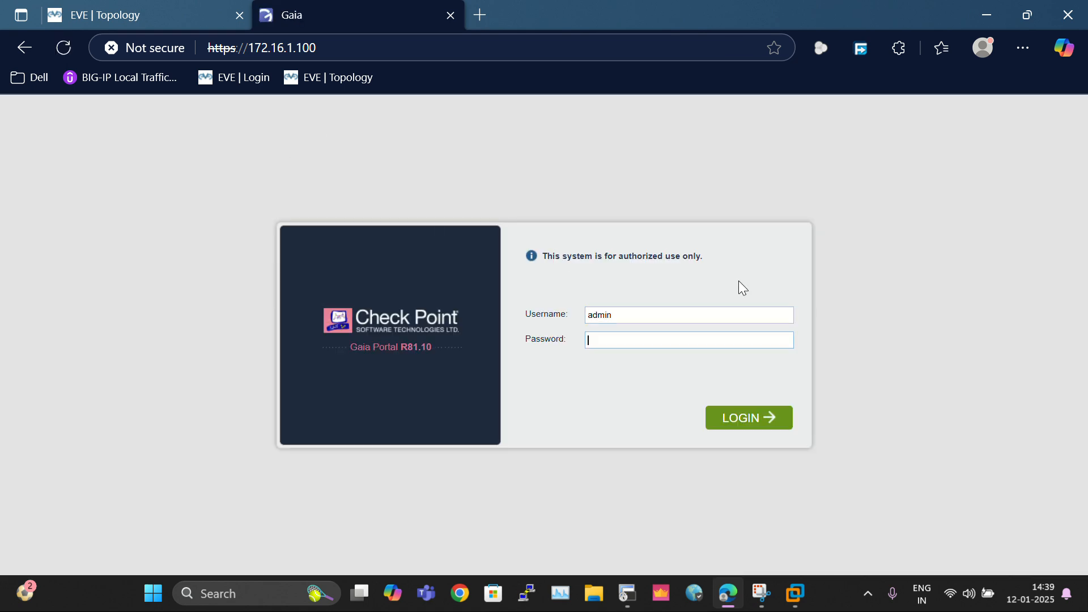
pyautogui.write('admin')
pyautogui.press('BackSpace')
pyautogui.press('BackSpace')
pyautogui.press('BackSpace')
pyautogui.press('BackSpace')
pyautogui.press('BackSpace')
pyautogui.write('admin12')
pyautogui.press('Return')
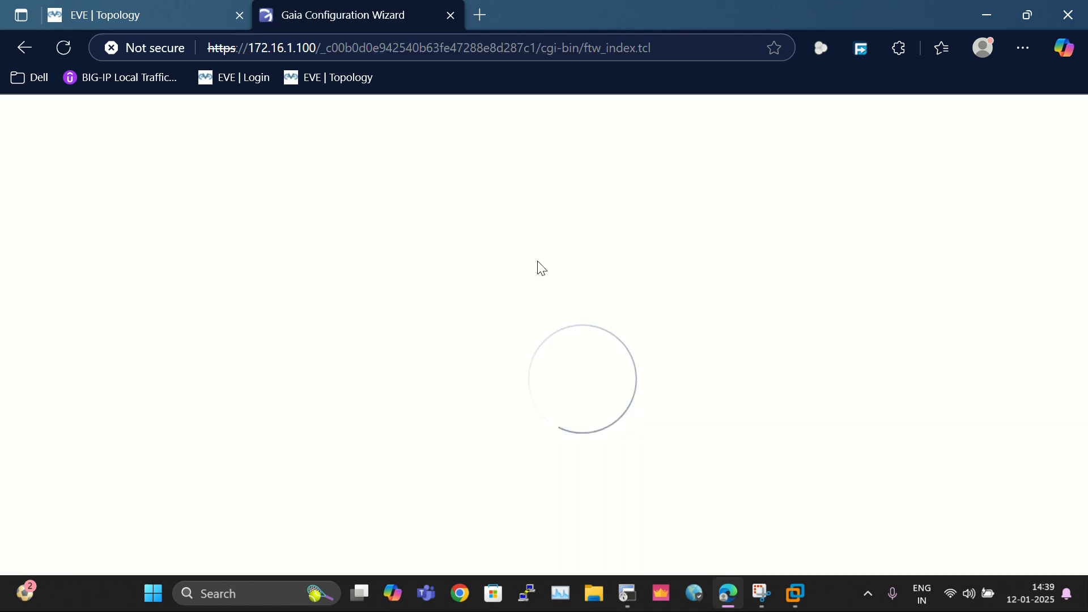
pyautogui.click(158, 21)
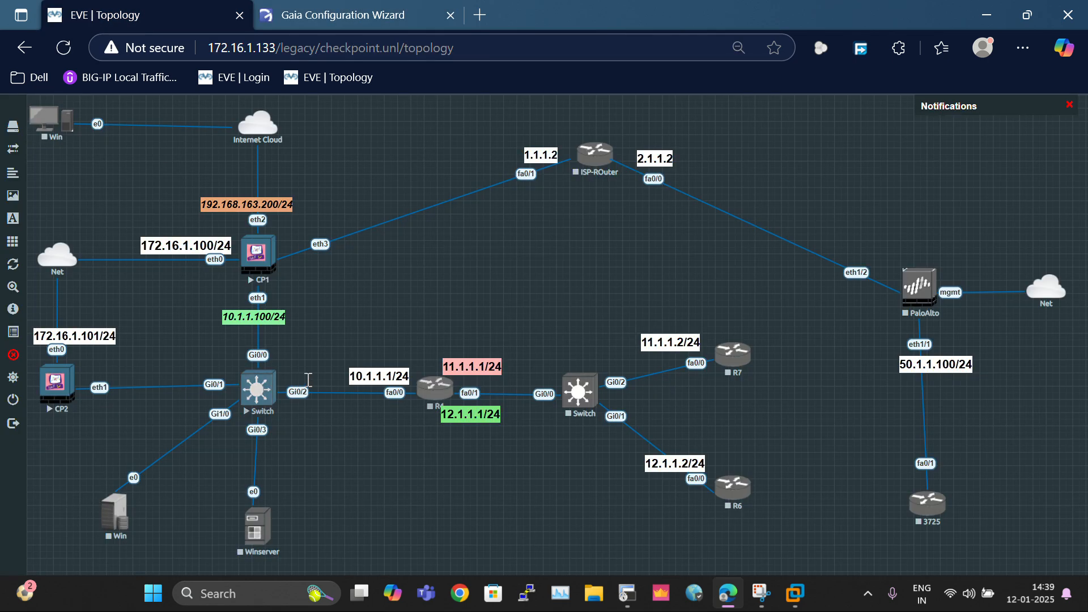
pyautogui.click(317, 14)
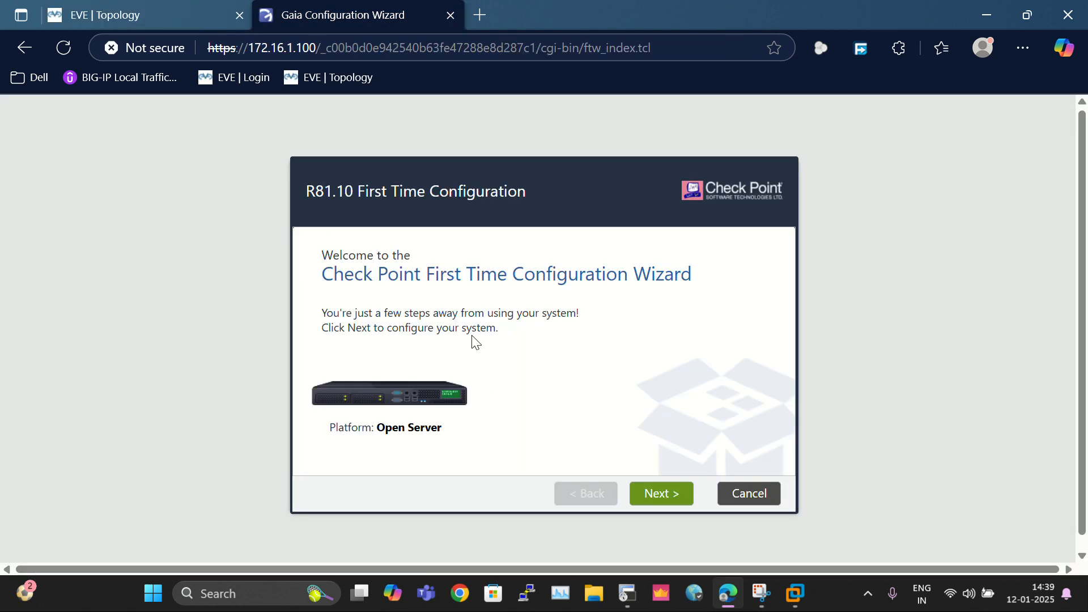
pyautogui.click(95, 13)
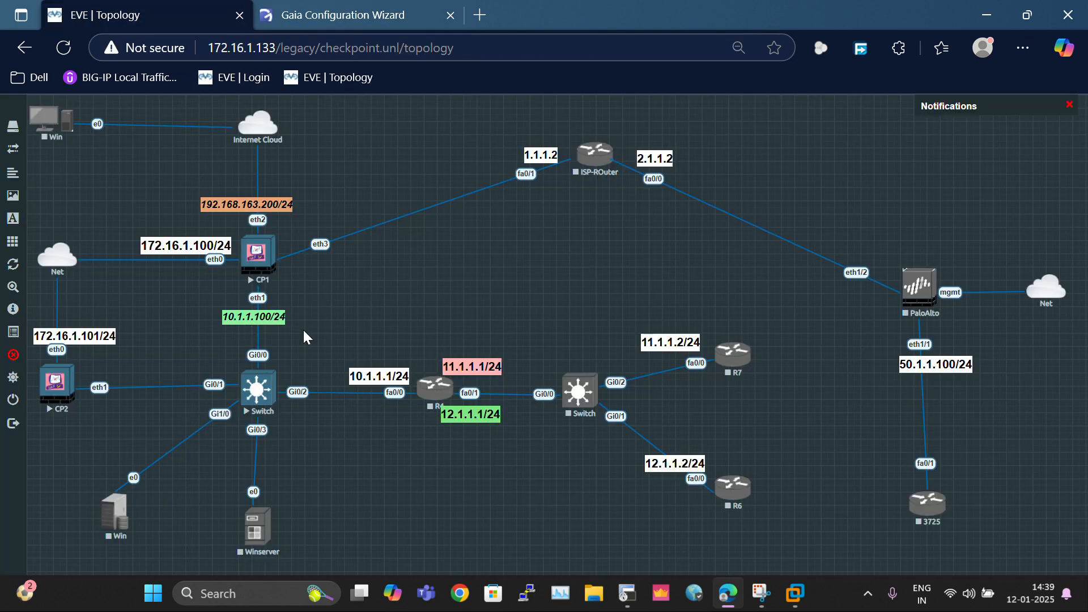
pyautogui.click(340, 13)
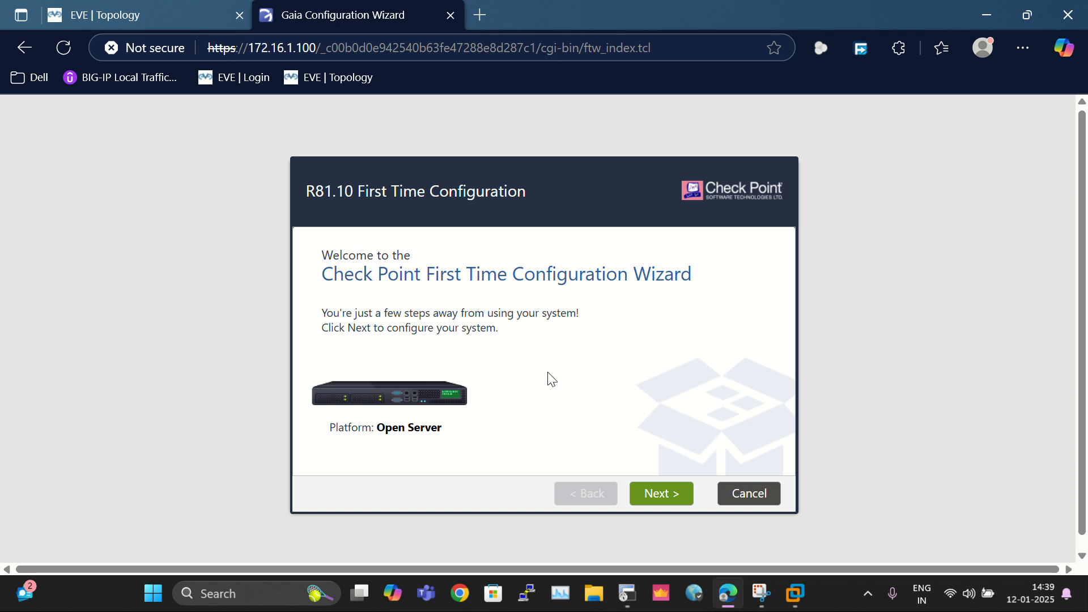
pyautogui.click(127, 16)
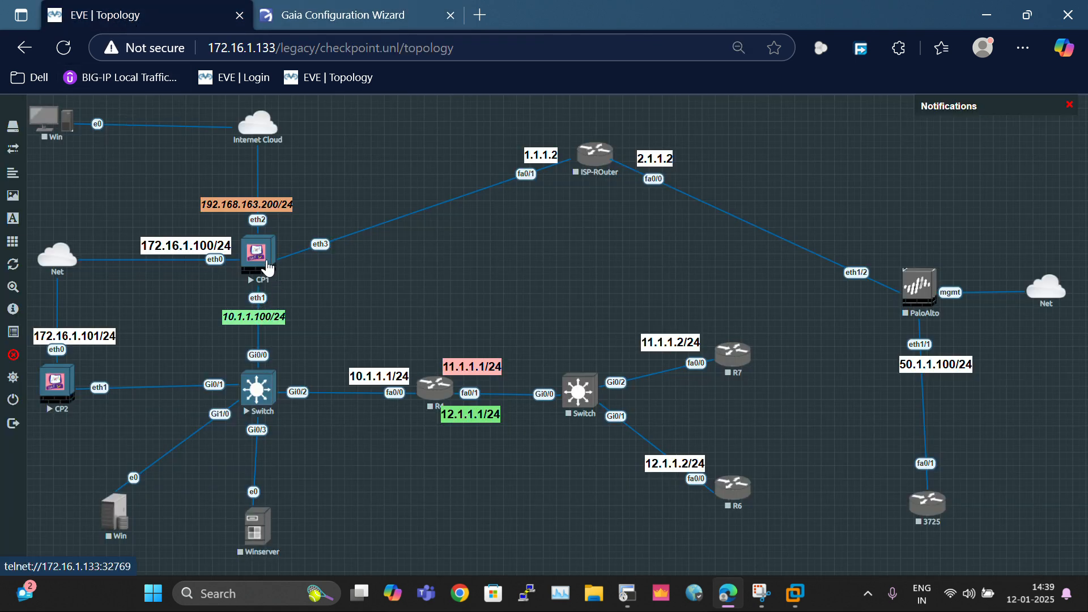
pyautogui.click(331, 23)
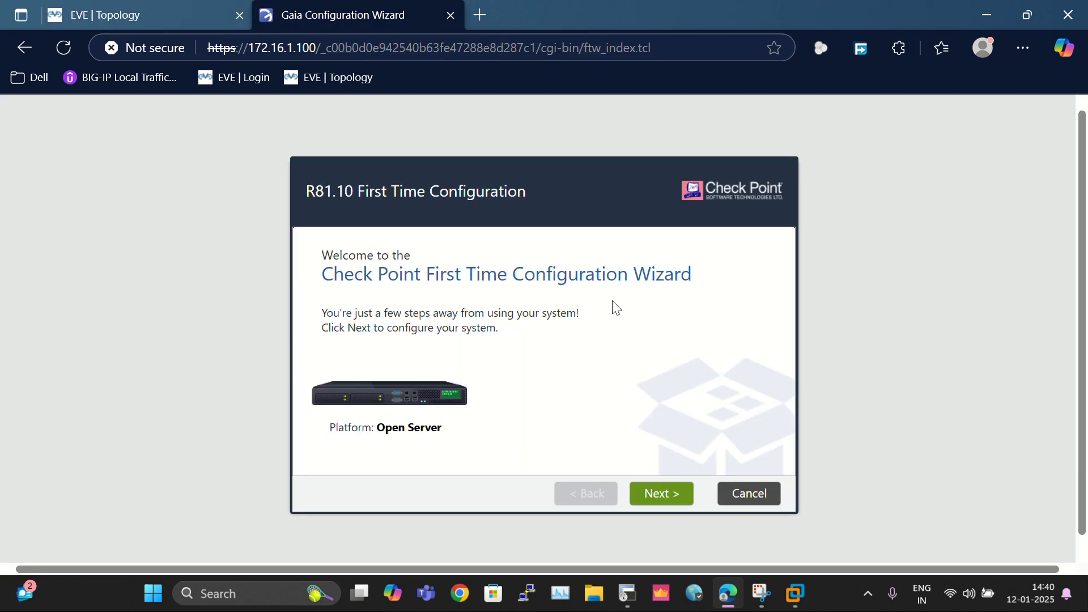
# Step: Accept the deployment and management connection pages, leaving Internet connection IPv4 off
pyautogui.click(679, 494)
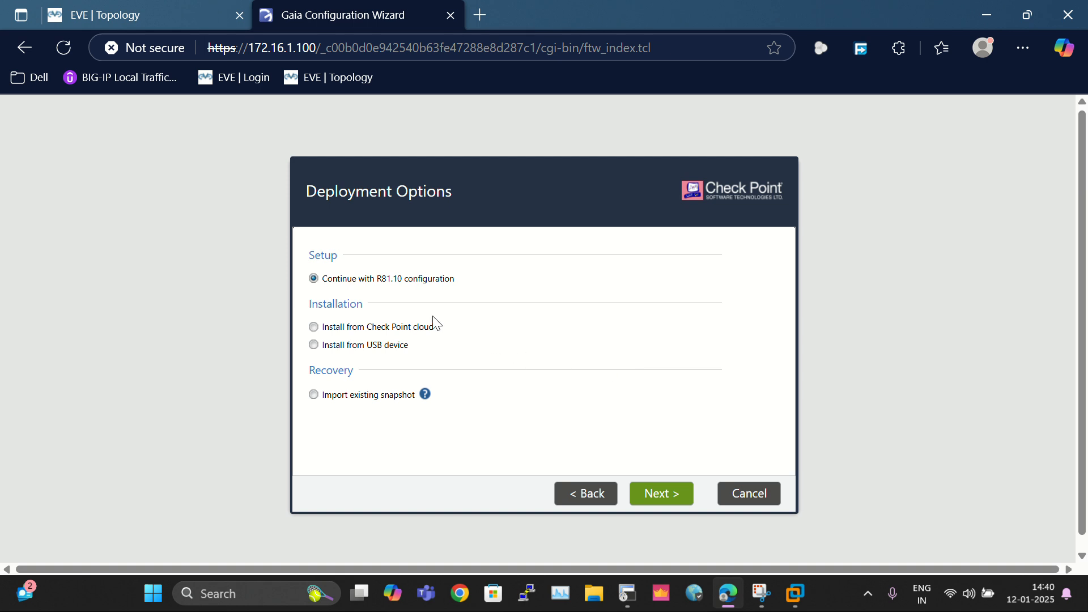
pyautogui.click(675, 495)
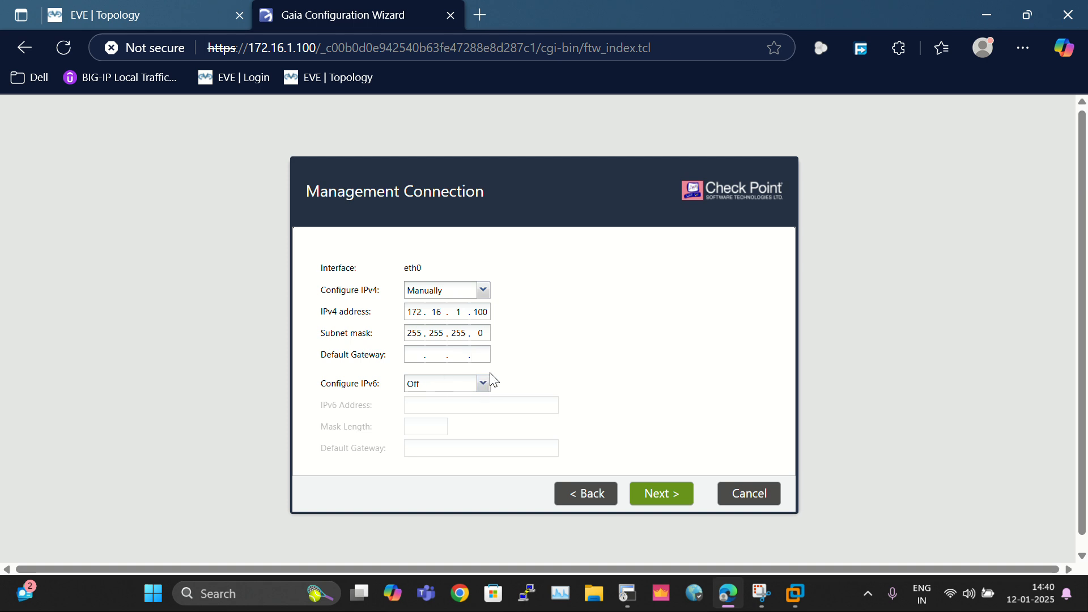
pyautogui.click(673, 503)
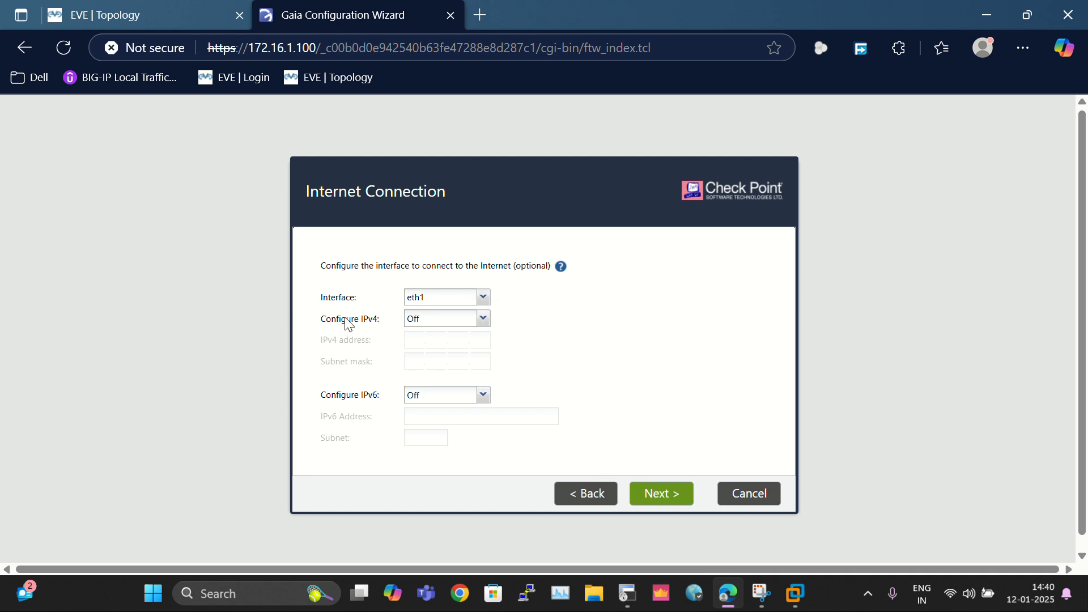
pyautogui.click(662, 493)
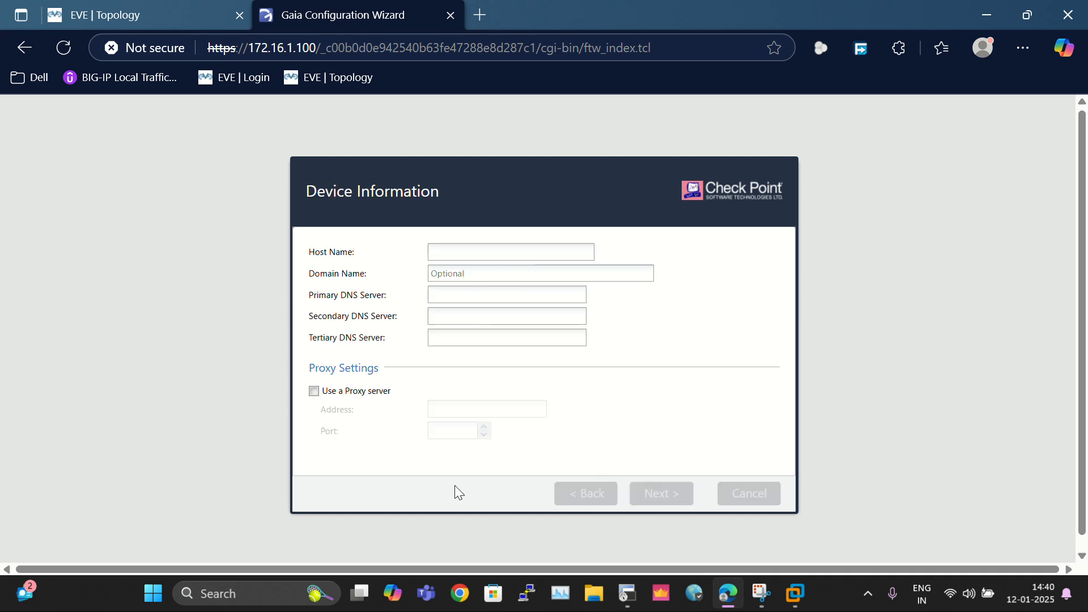
# Step: Copy MUM-GW-01 from the CP1 terminal prompt and paste it as the Host Name
pyautogui.click(465, 246)
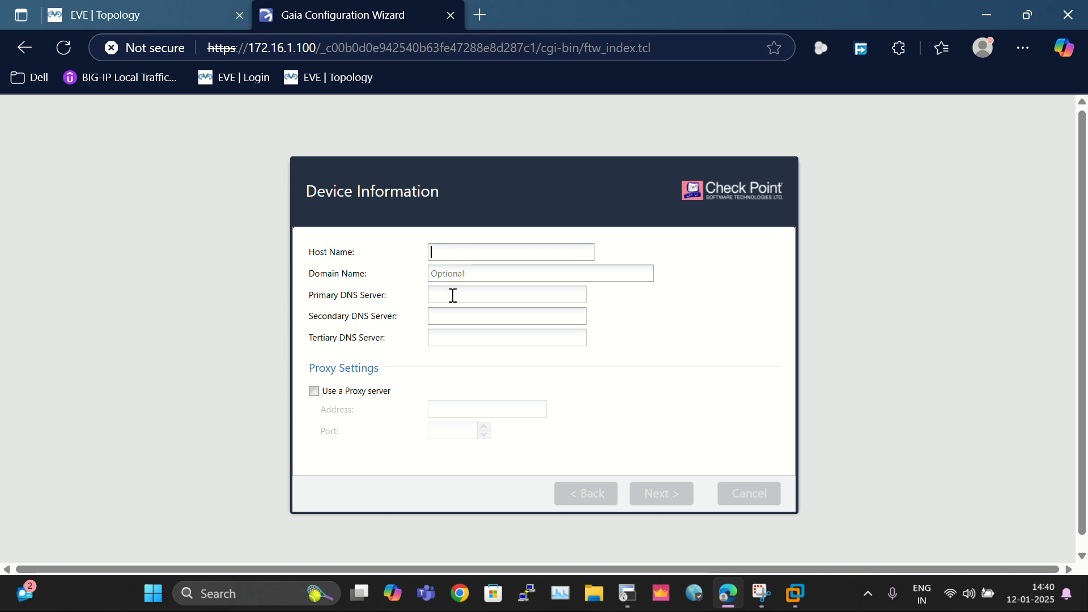
pyautogui.click(455, 277)
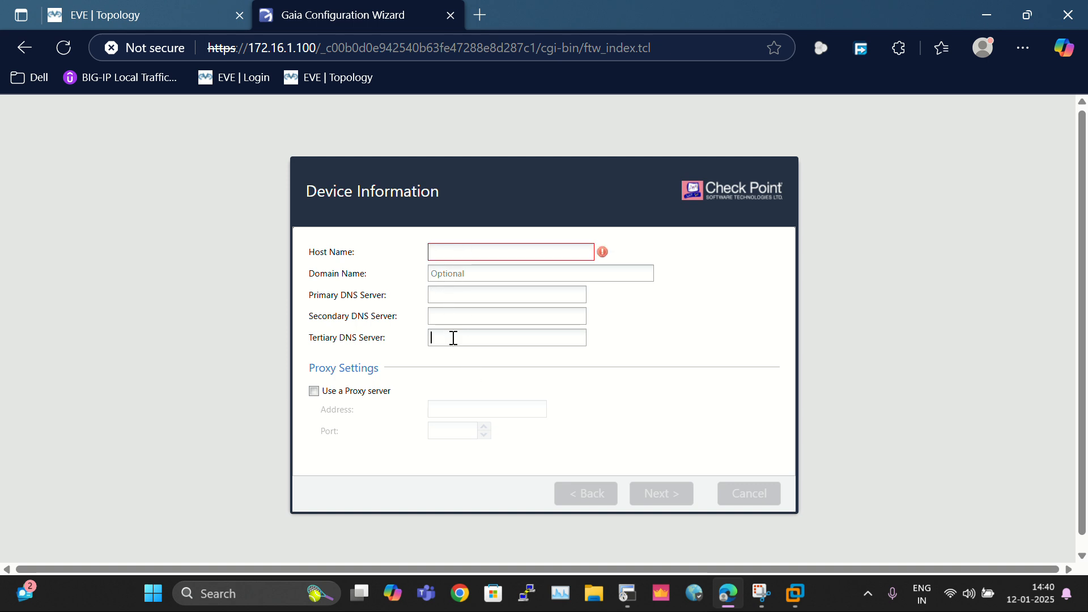
pyautogui.click(489, 266)
pyautogui.click(116, 15)
pyautogui.click(340, 16)
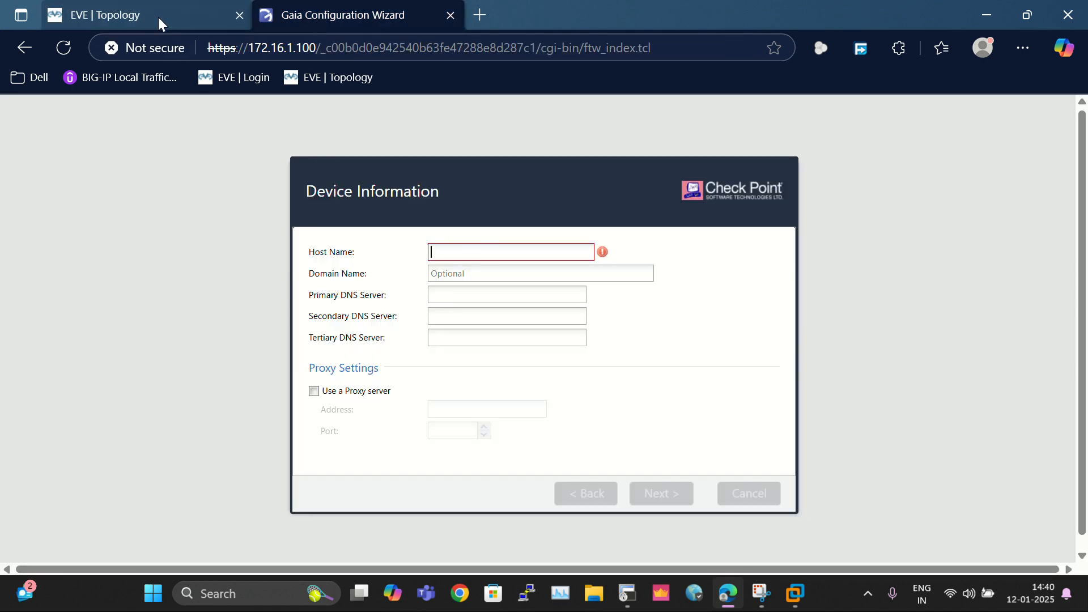
pyautogui.click(629, 593)
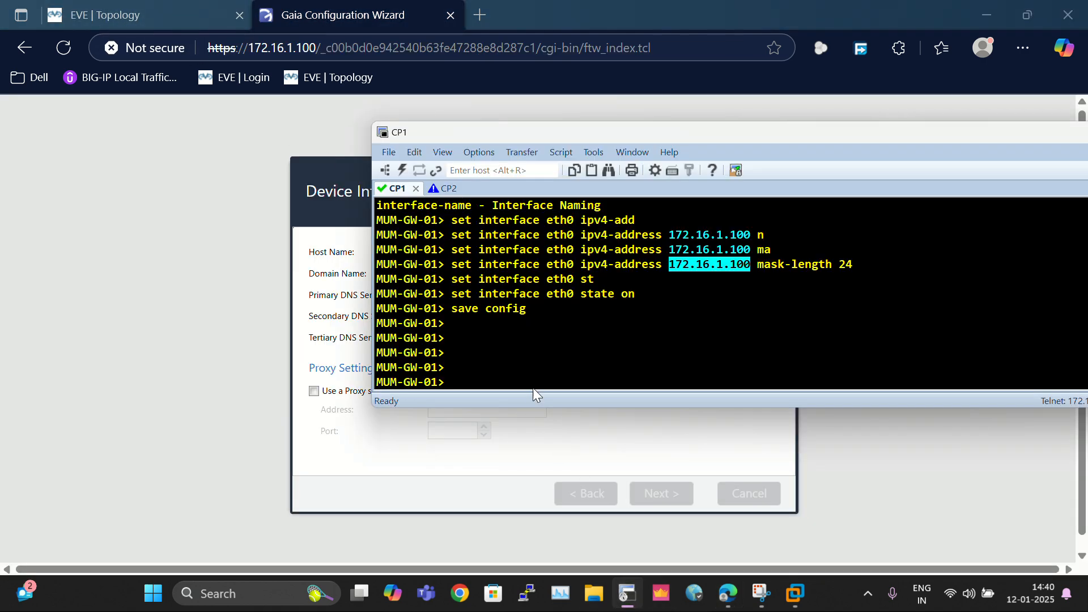
pyautogui.moveTo(378, 310); pyautogui.dragTo(434, 313)
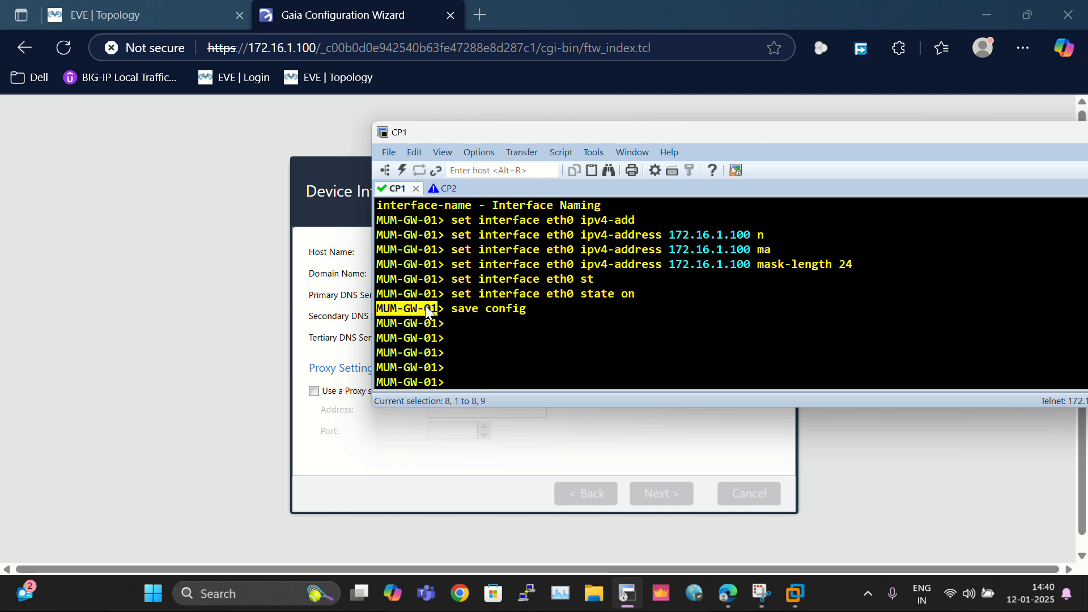
pyautogui.click(315, 305)
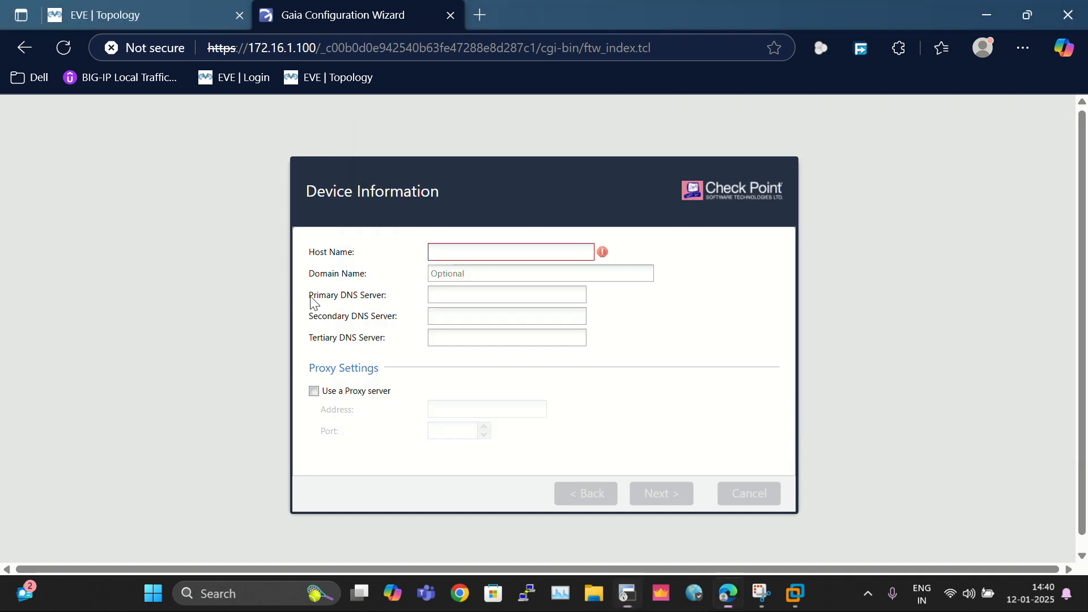
pyautogui.click(471, 253)
pyautogui.write('MUM-GW-01')
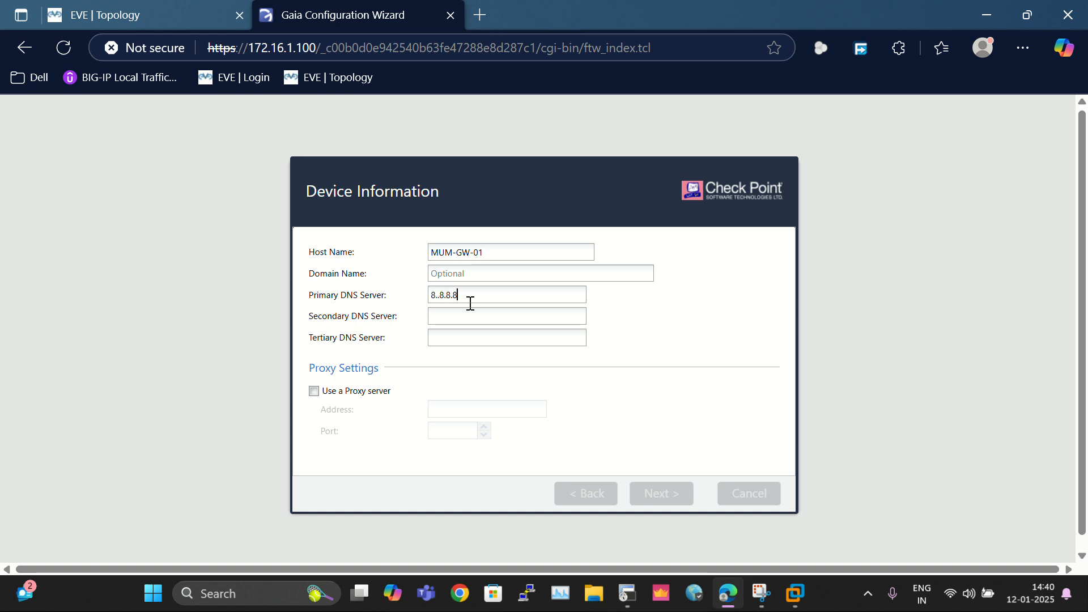
# Step: Enter 8.8.8.8 as primary and 4.2.2.2 as secondary DNS server
pyautogui.click(705, 331)
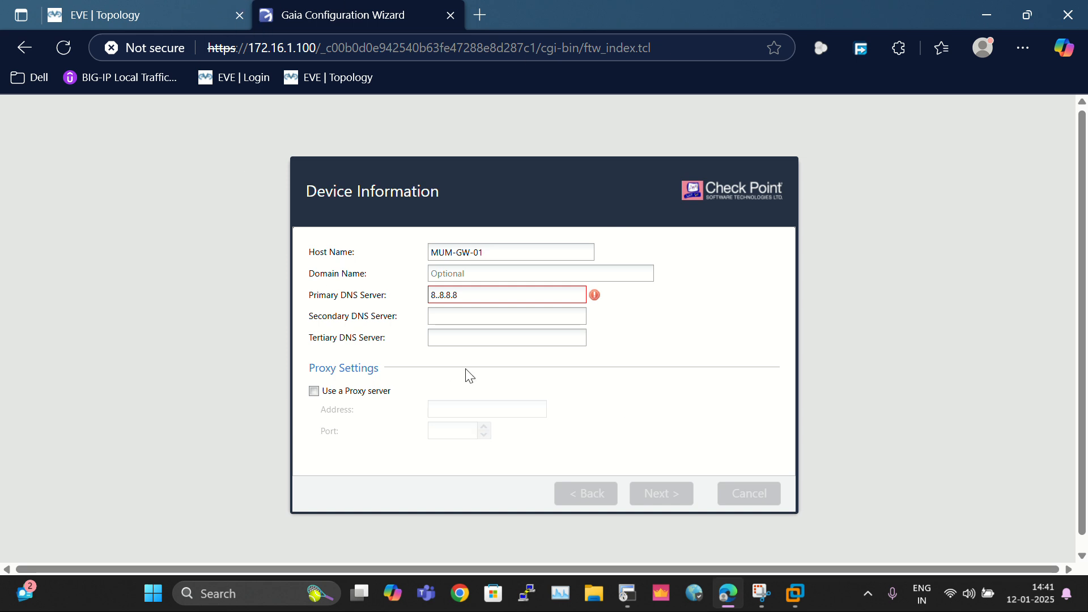
pyautogui.moveTo(722, 589)
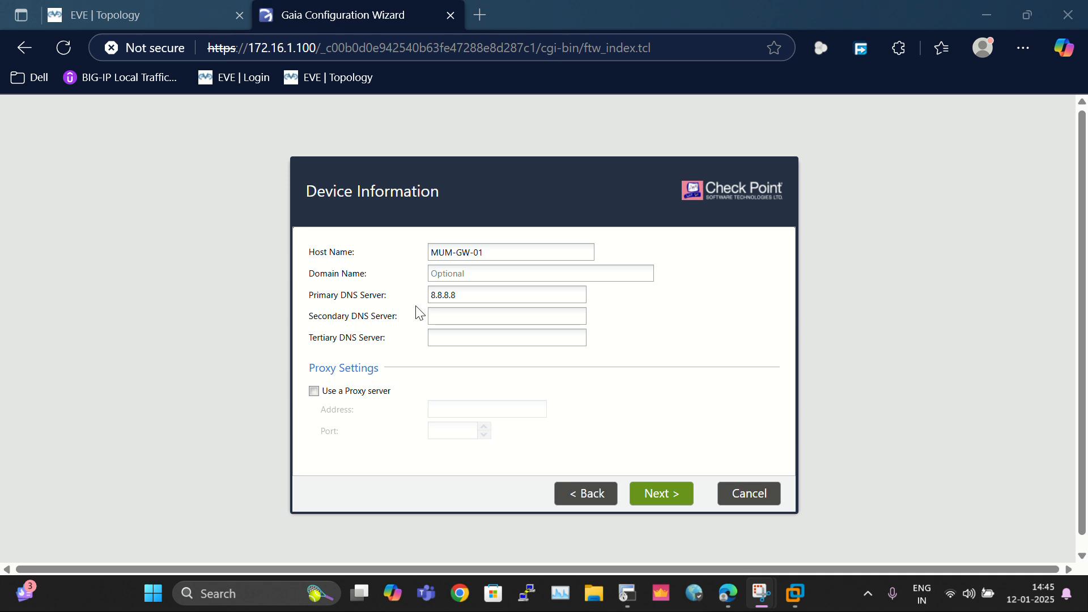
pyautogui.click(536, 296)
pyautogui.click(475, 321)
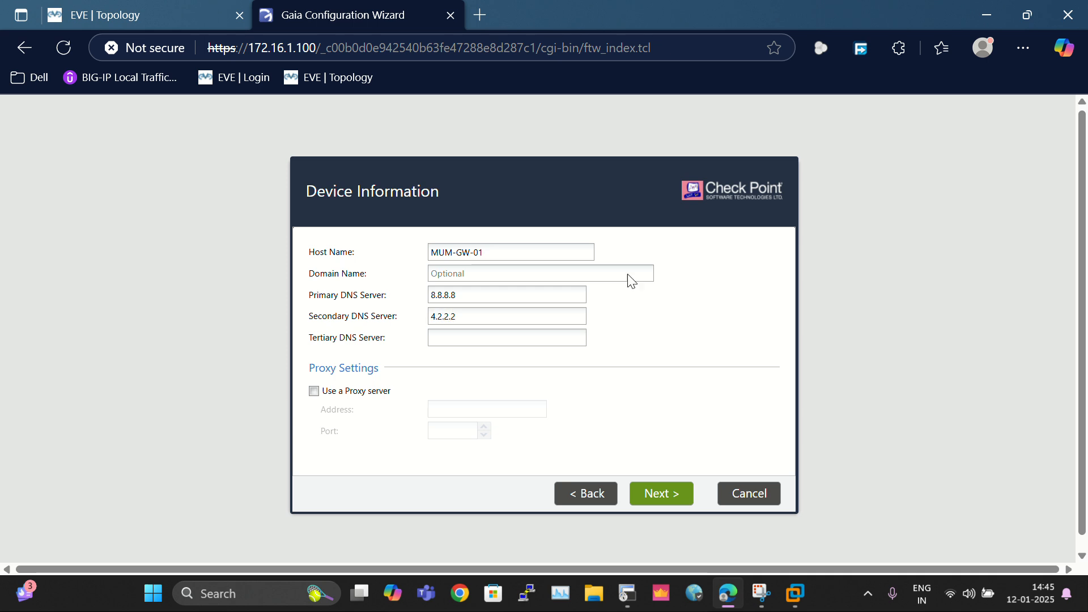
# Step: Accept the default date/time and installation type settings
pyautogui.click(689, 504)
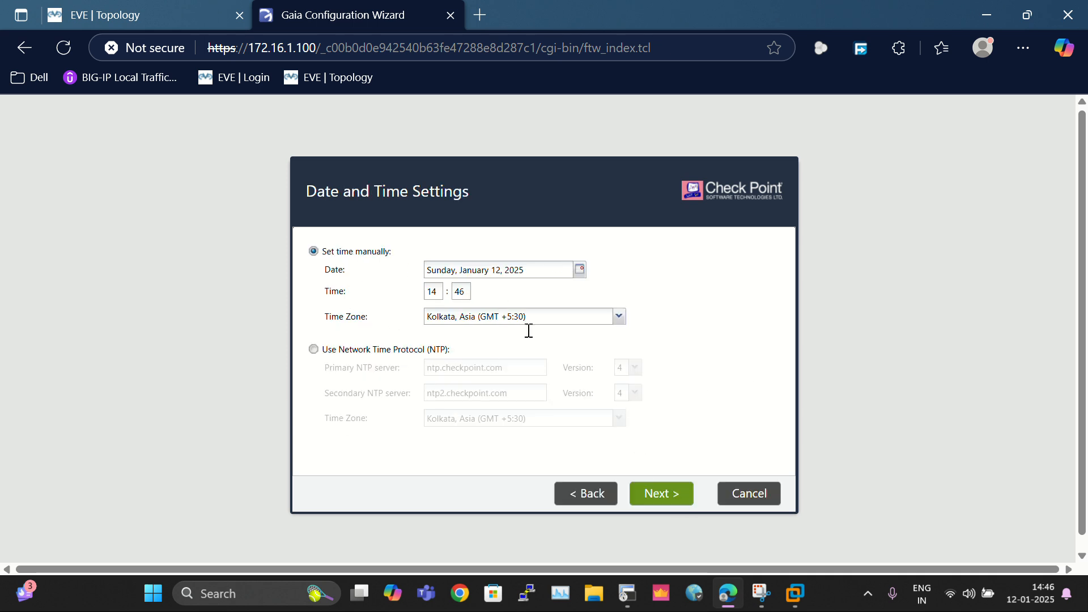
pyautogui.click(668, 497)
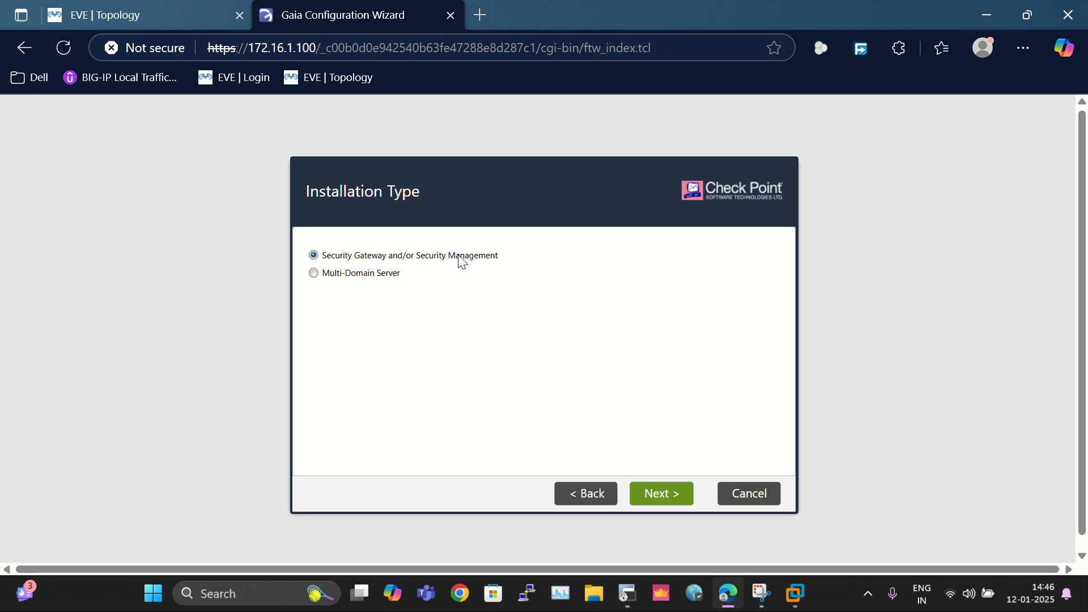
pyautogui.click(646, 494)
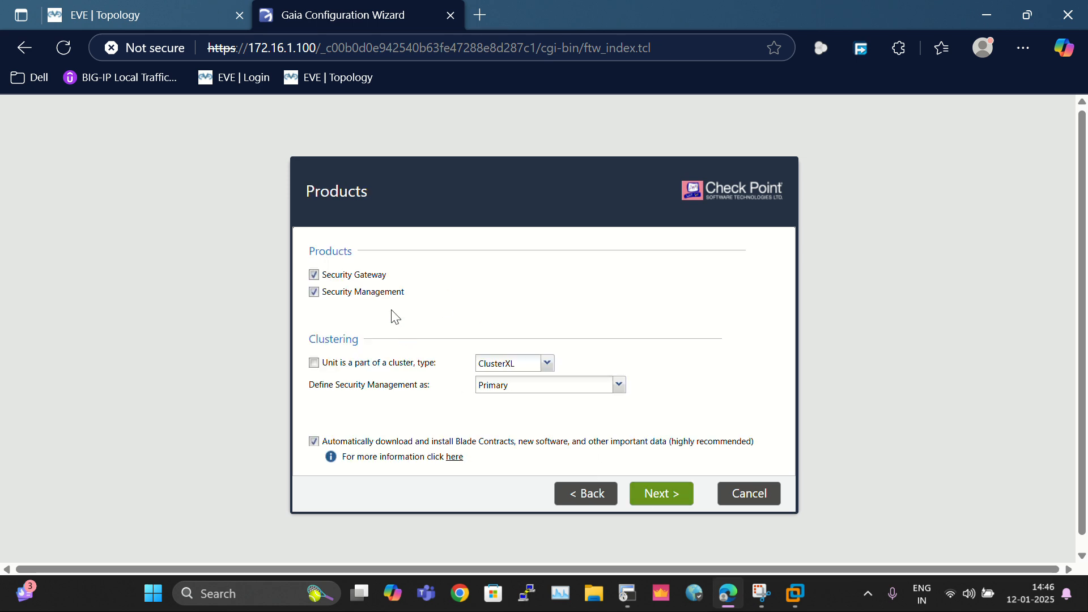
# Step: Uncheck Security Management so only Security Gateway is installed, and continue
pyautogui.moveTo(313, 250); pyautogui.dragTo(353, 252)
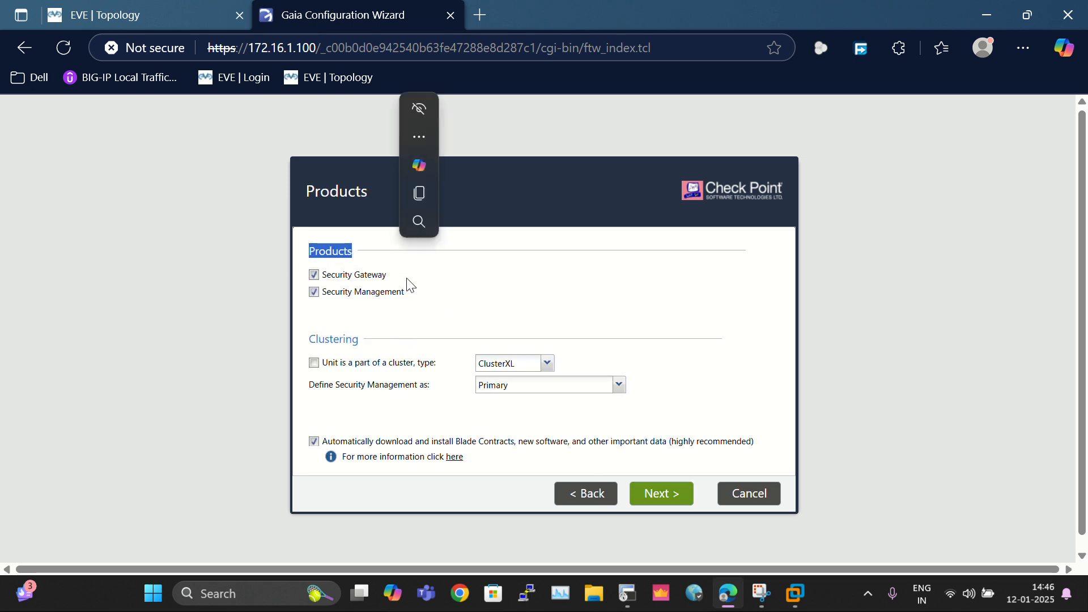
pyautogui.click(314, 294)
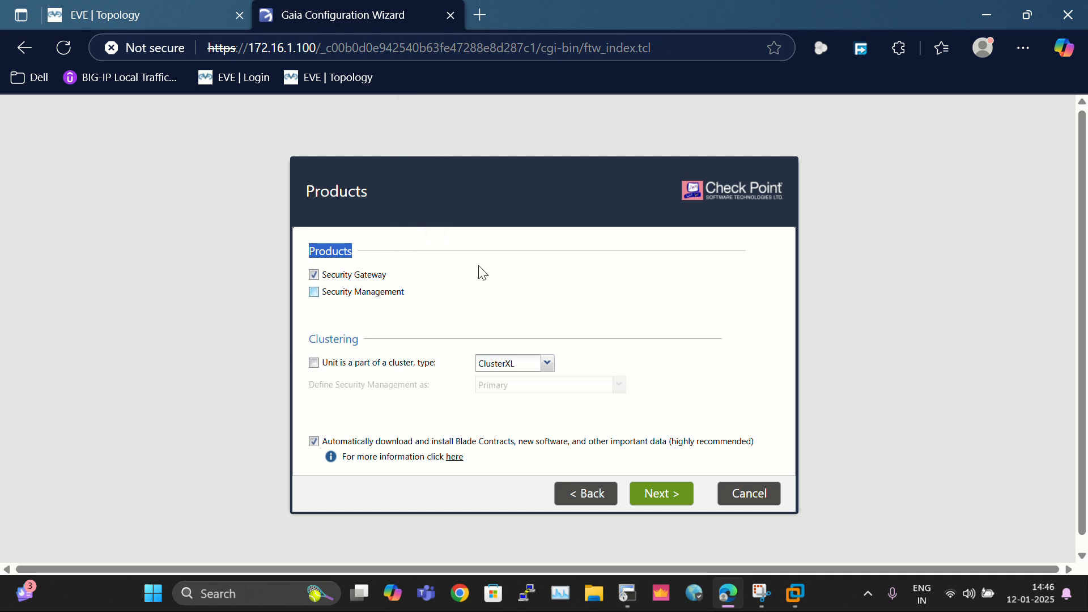
pyautogui.click(687, 502)
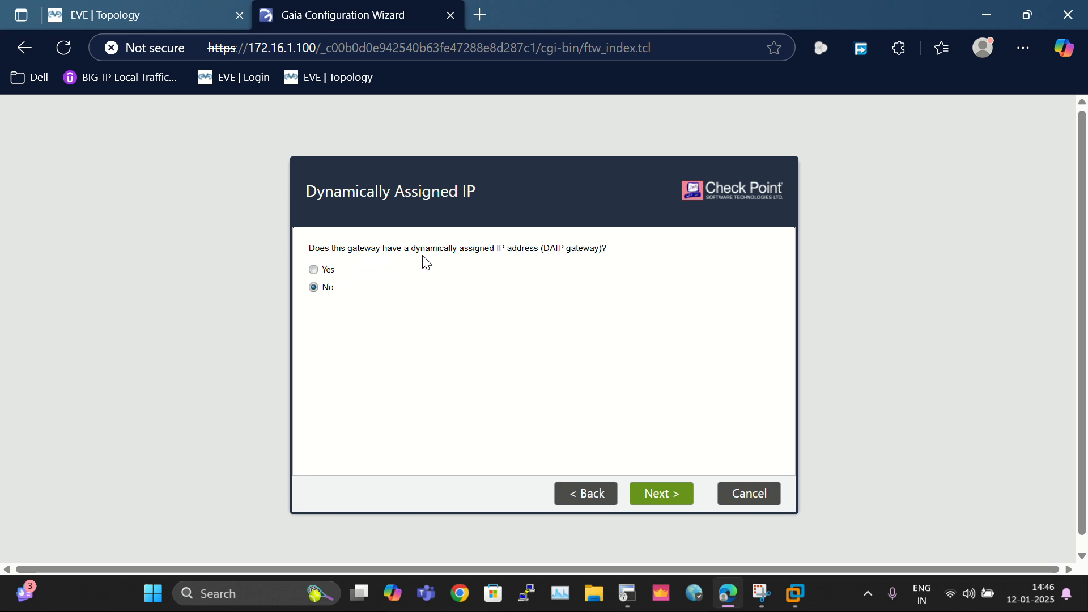
# Step: Keep Dynamically Assigned IP at No, then enter, confirm and verify the SIC activation key
pyautogui.click(680, 499)
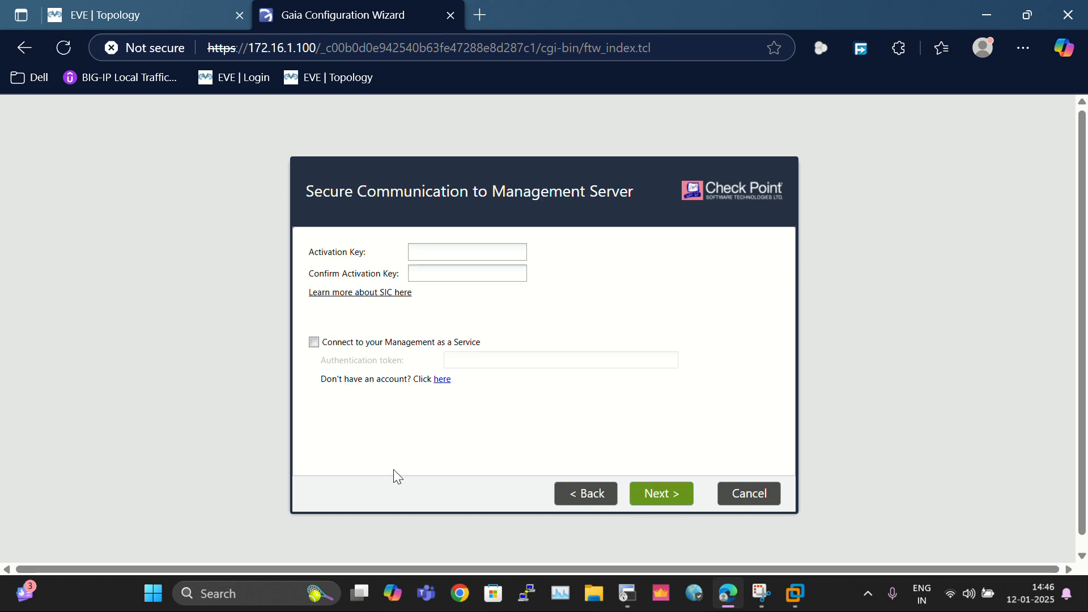
pyautogui.click(437, 250)
pyautogui.write('••••')
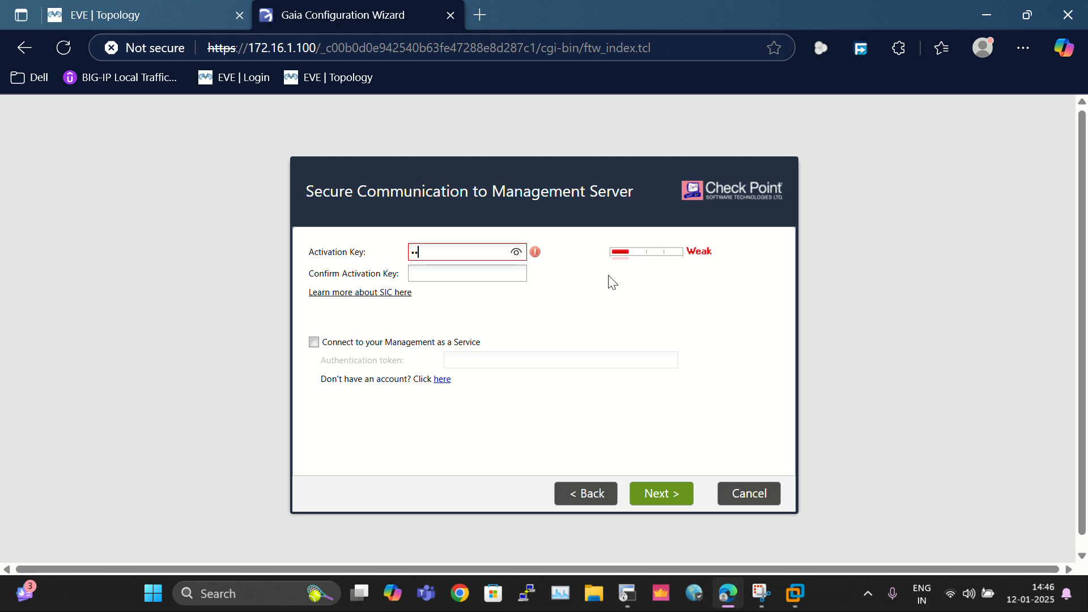
pyautogui.write('•••')
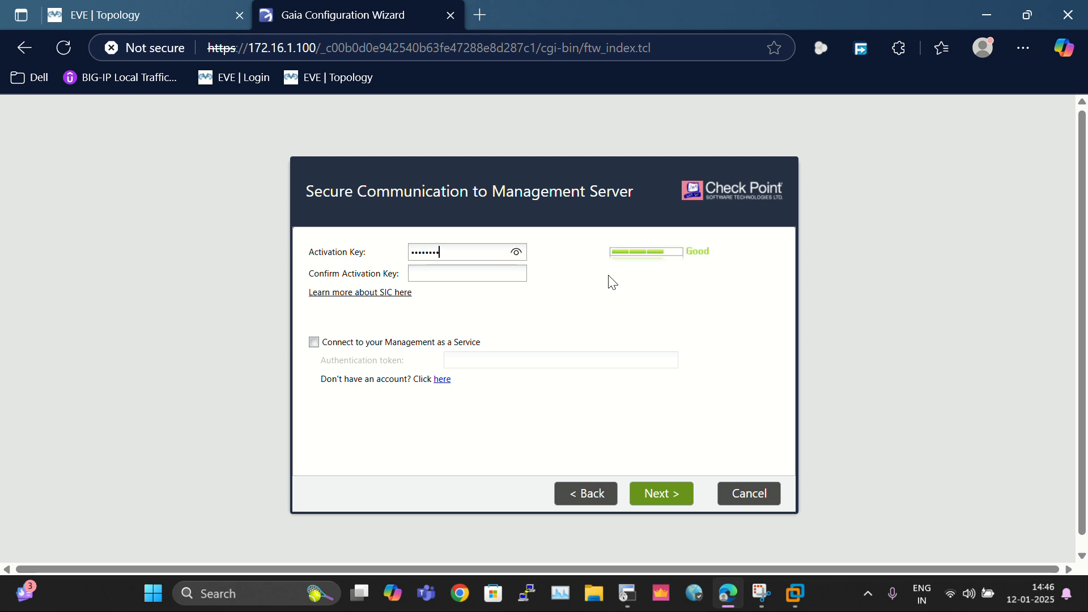
pyautogui.press('Tab')
pyautogui.write('••••')
pyautogui.click(517, 273)
pyautogui.click(659, 508)
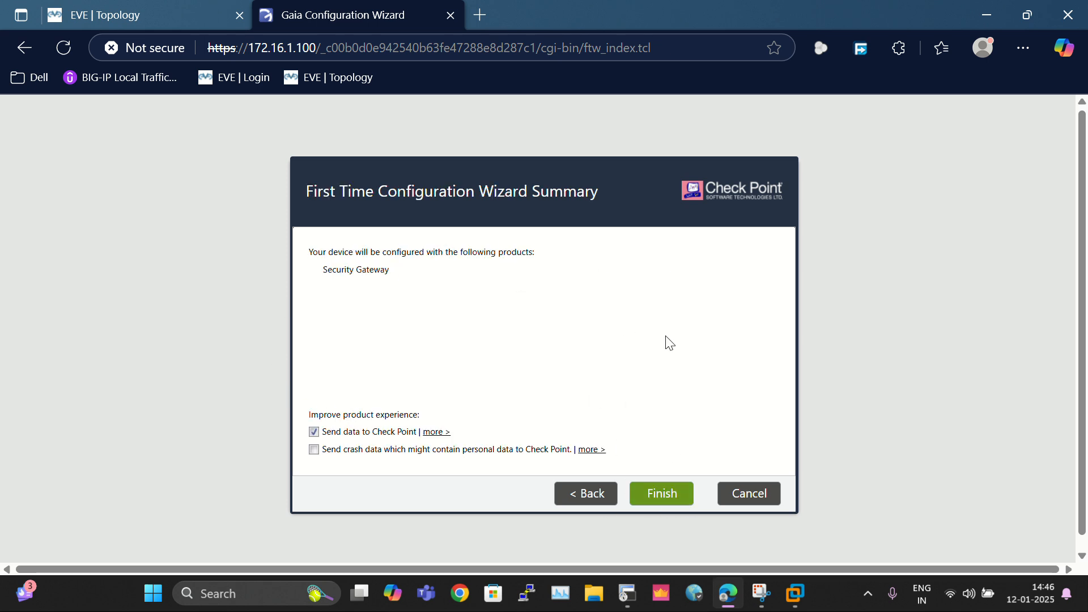
# Step: Finish the wizard and confirm applying the Security Gateway configuration
pyautogui.click(661, 493)
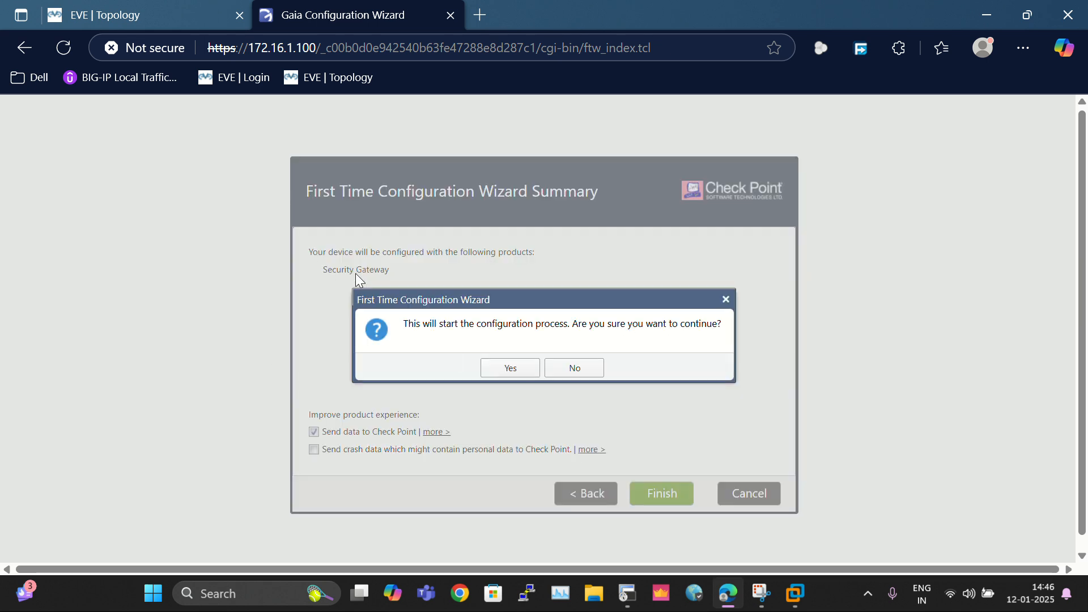
pyautogui.click(507, 369)
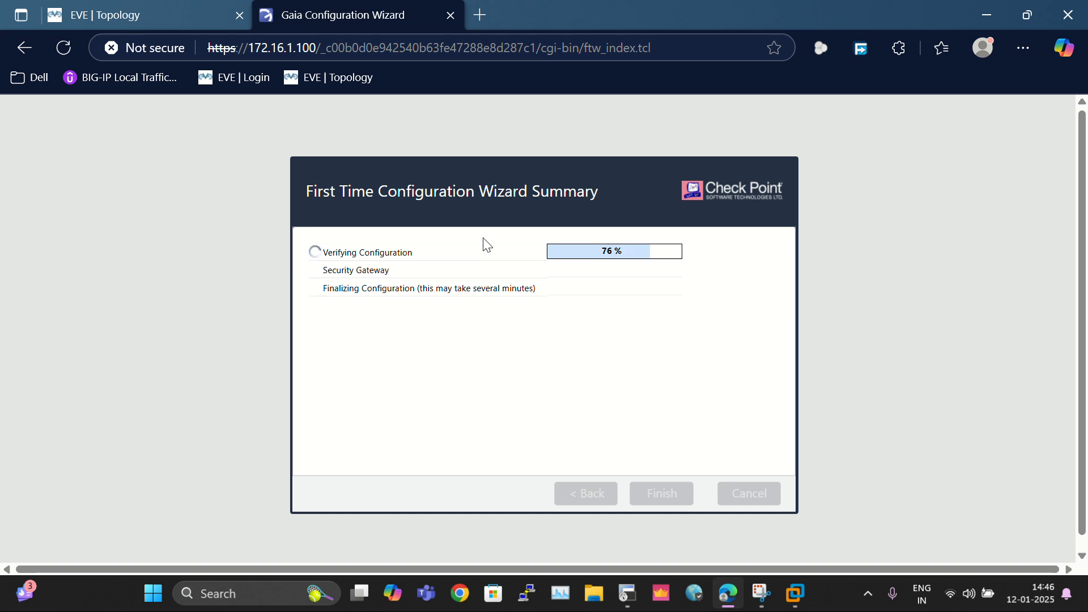
pyautogui.click(170, 8)
# Step: Open a SecureCRT console to CP2 and log in as admin
pyautogui.click(48, 389)
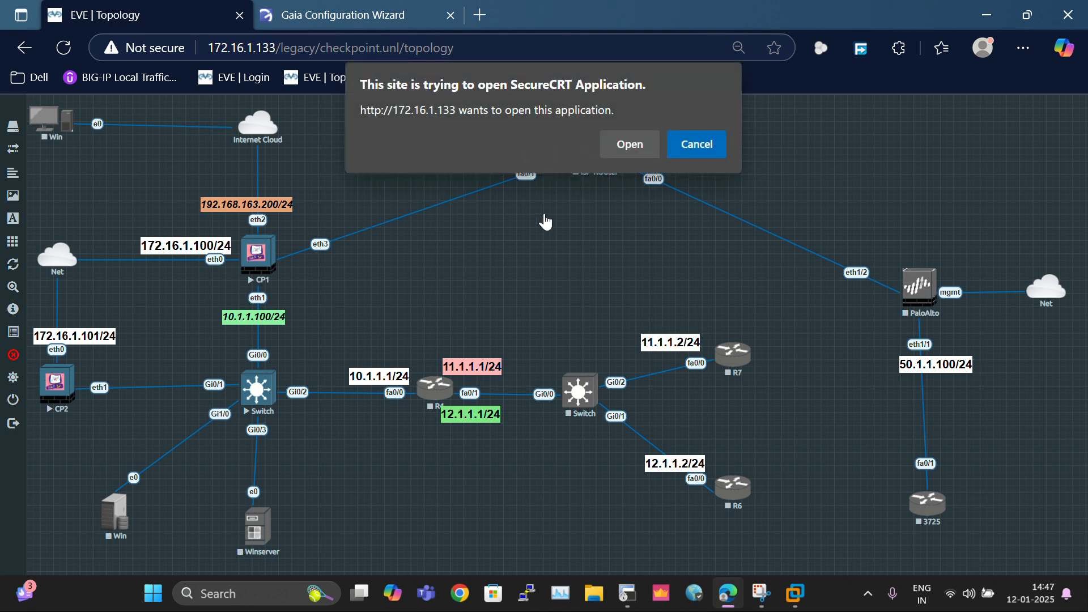
pyautogui.click(697, 150)
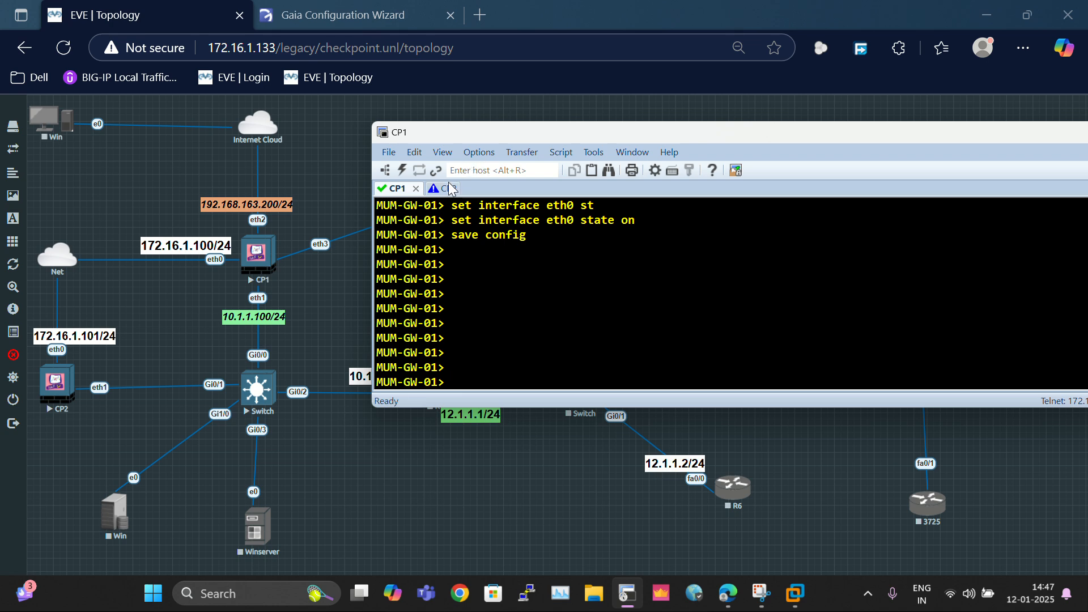
pyautogui.write('admin')
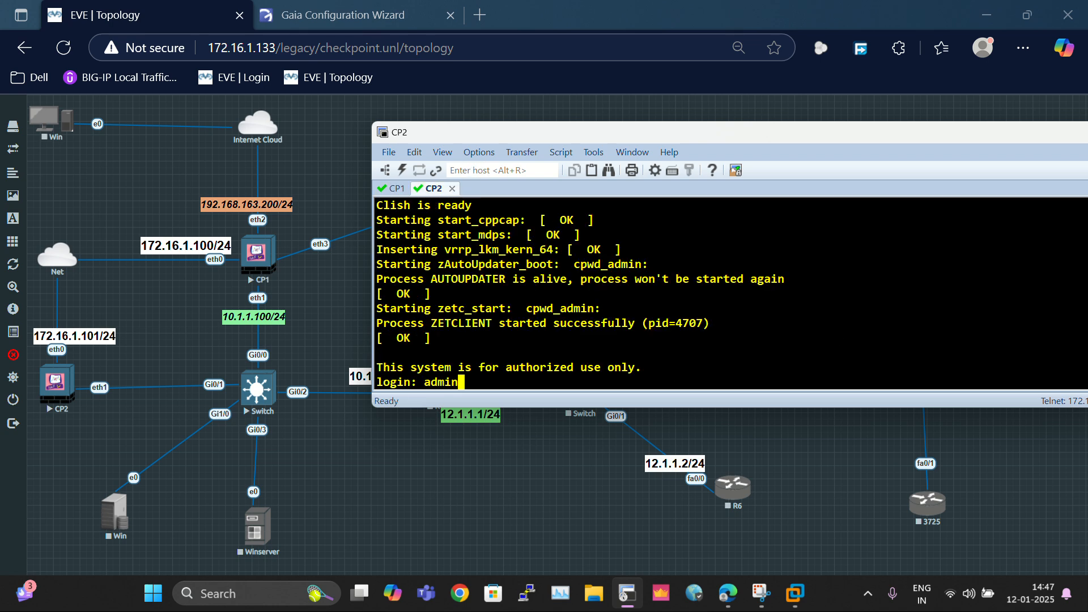
pyautogui.press('Return')
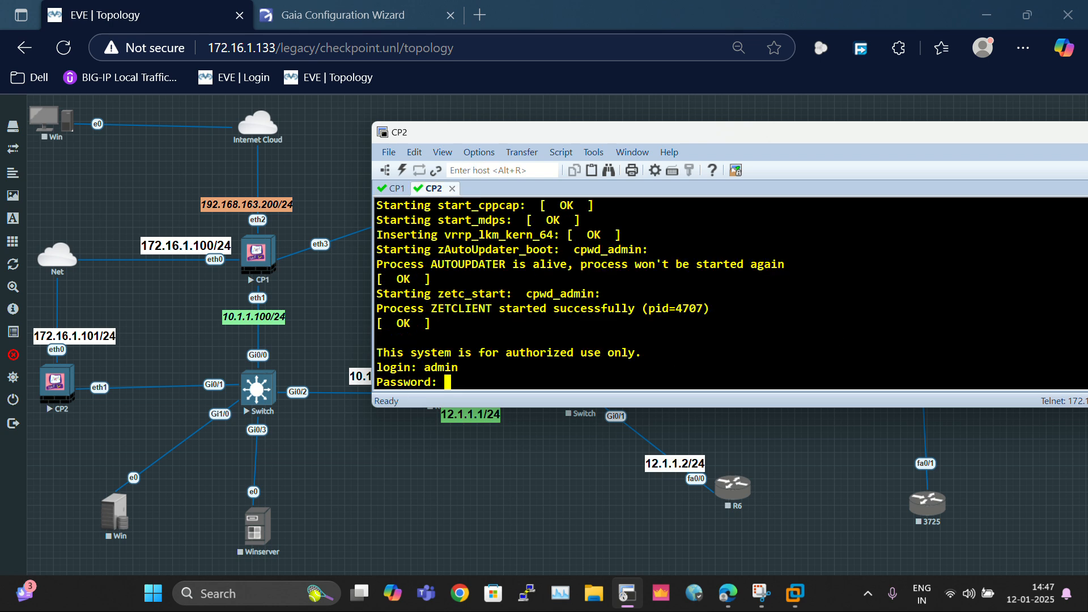
pyautogui.press('Return')
pyautogui.press('Return')
pyautogui.press('Return')
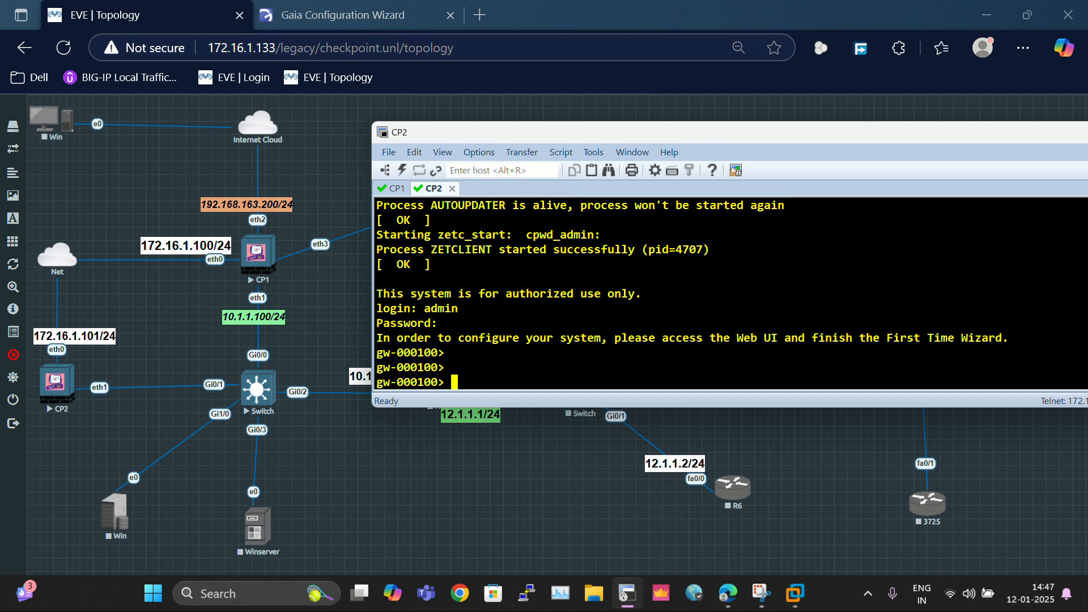
# Step: Set the CP2 hostname to MGMT-SER
pyautogui.write('set host')
pyautogui.press('Tab')
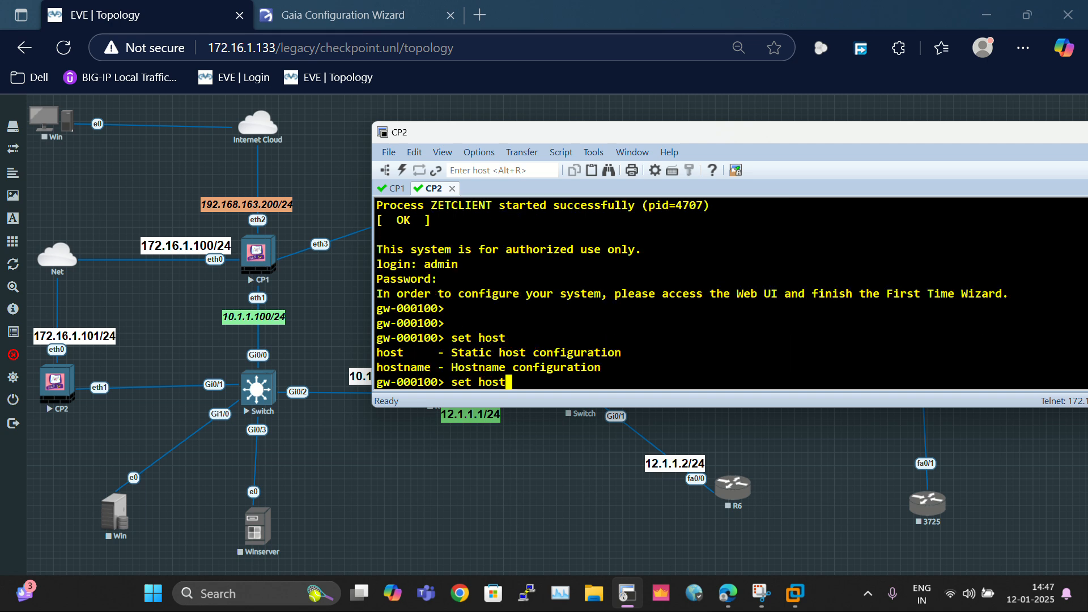
pyautogui.write('n')
pyautogui.press('Tab')
pyautogui.write('S')
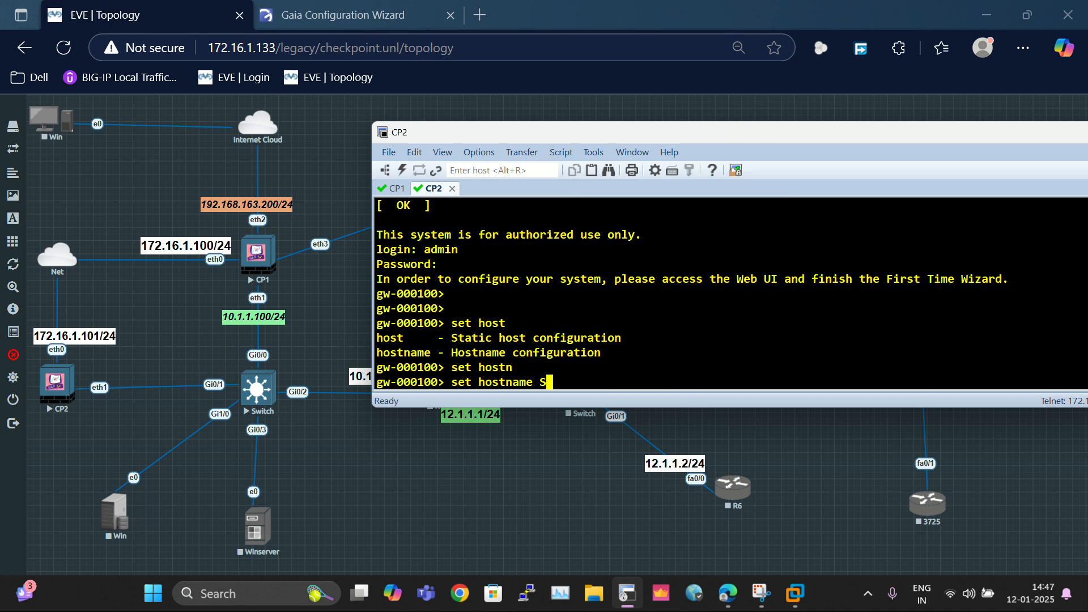
pyautogui.press('BackSpace')
pyautogui.write('MGMT-SER')
pyautogui.press('Return')
pyautogui.press('Return')
pyautogui.press('Return')
pyautogui.press('Return')
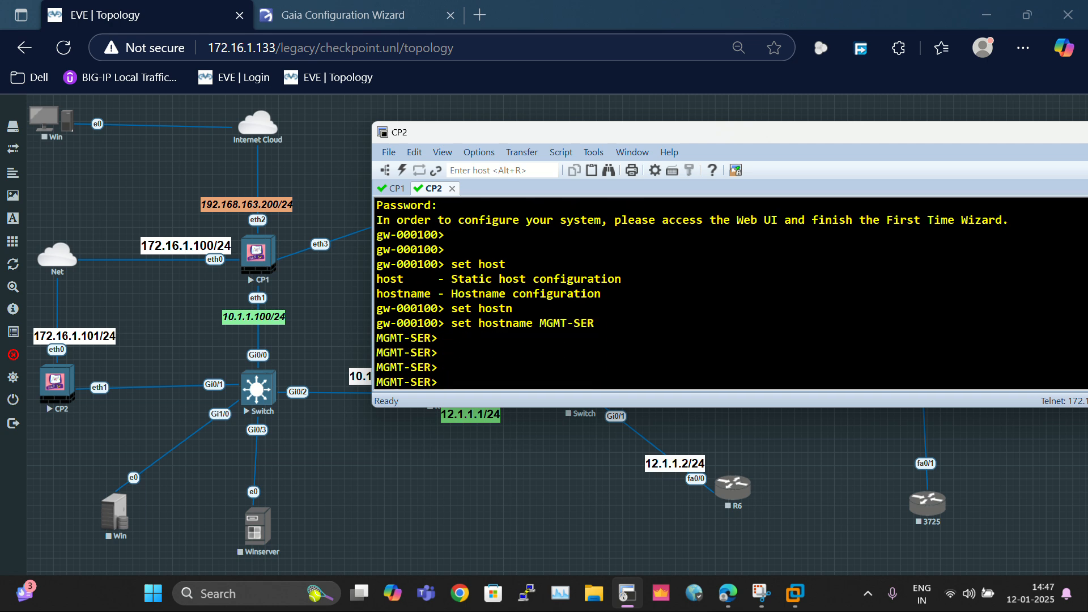
# Step: Assign eth0 the IPv4 address 172.16.1.101 with mask length 24
pyautogui.write('set inter')
pyautogui.press('Tab')
pyautogui.write('eth0')
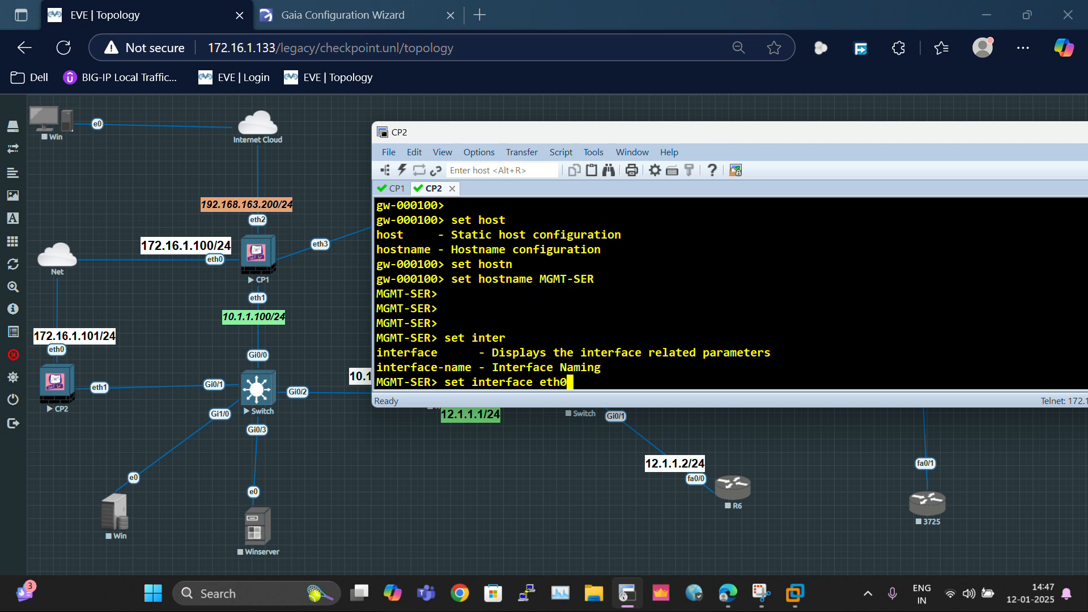
pyautogui.write(' iv')
pyautogui.write('pv4')
pyautogui.write('-ad')
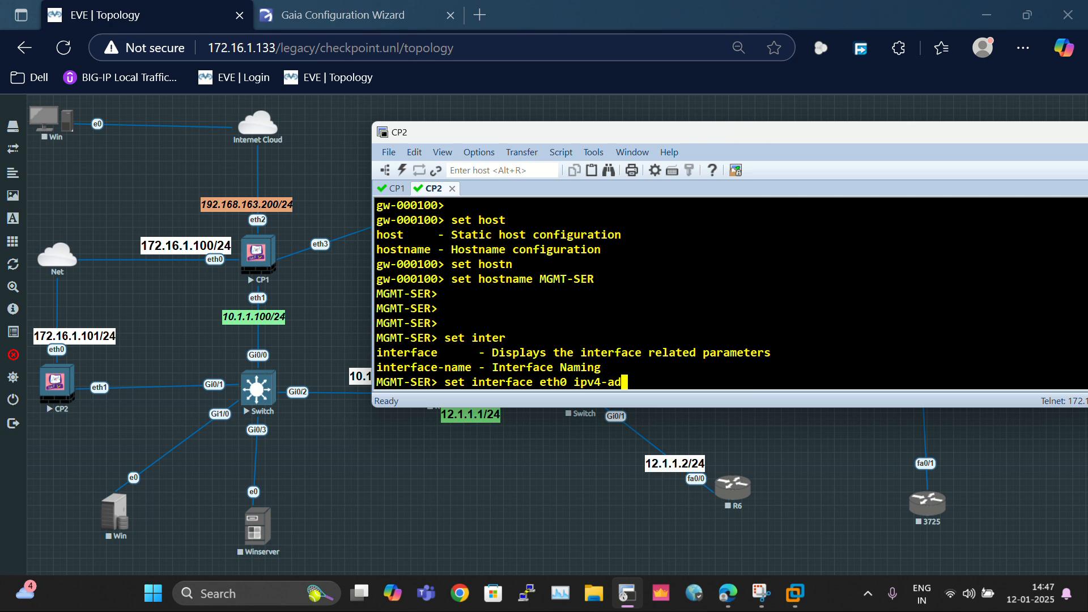
pyautogui.press('Tab')
pyautogui.write('172')
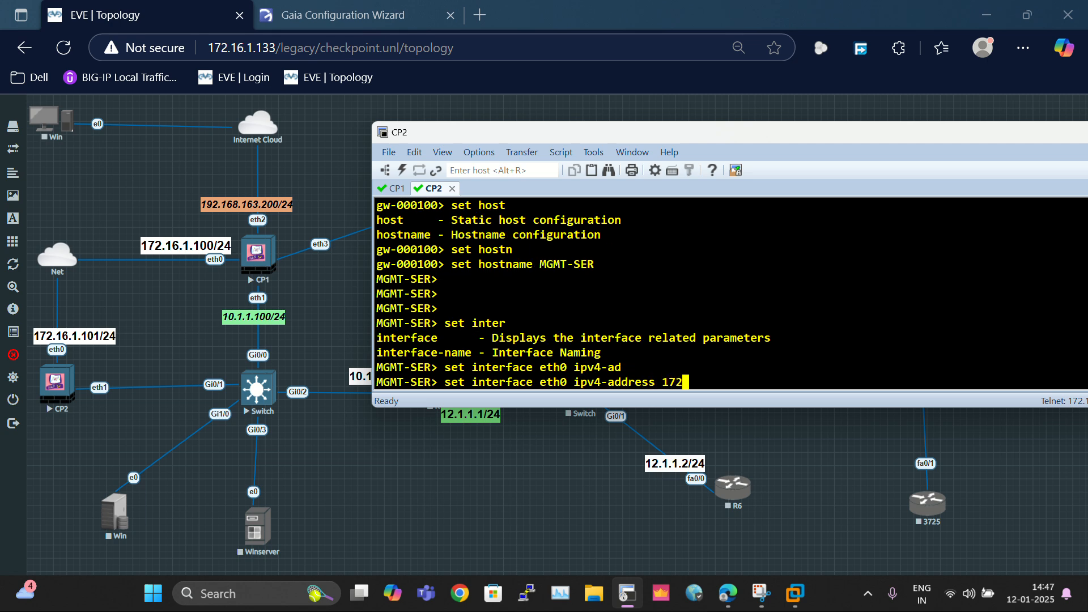
pyautogui.write(',16==')
pyautogui.press('BackSpace')
pyautogui.press('BackSpace')
pyautogui.press('BackSpace')
pyautogui.press('BackSpace')
pyautogui.press('BackSpace')
pyautogui.press('BackSpace')
pyautogui.write('.16.1.1')
pyautogui.write('1')
pyautogui.press('Left')
pyautogui.write('0')
pyautogui.press('Right')
pyautogui.write('mas')
pyautogui.press('Tab')
pyautogui.write('24')
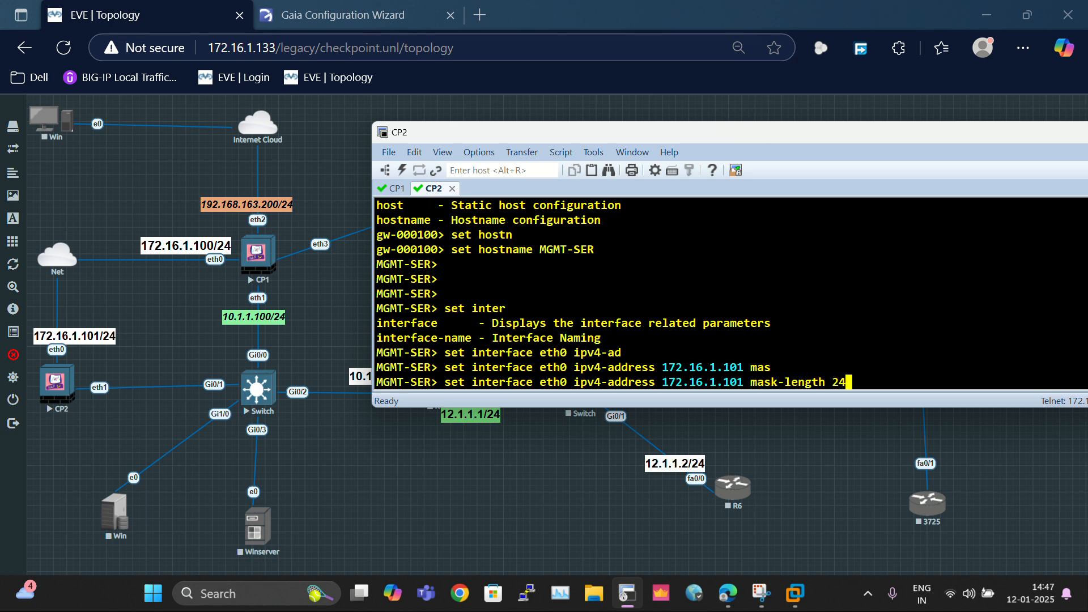
pyautogui.press('Return')
# Step: Set eth0 state on, save the configuration, and select the 172.16.1.101 address
pyautogui.write('set inter')
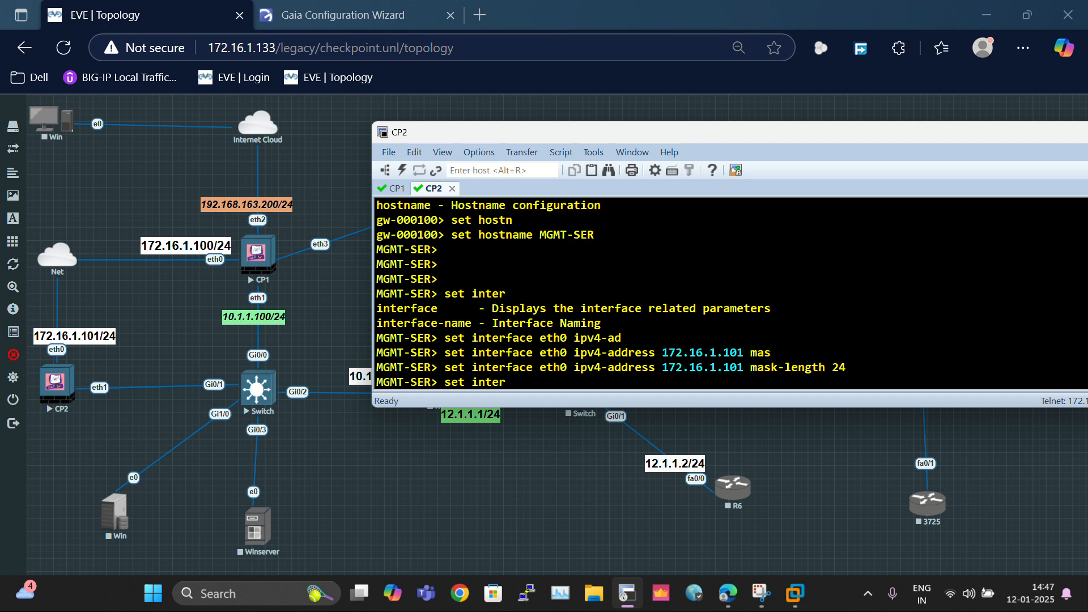
pyautogui.press('Tab')
pyautogui.write('eth0 st')
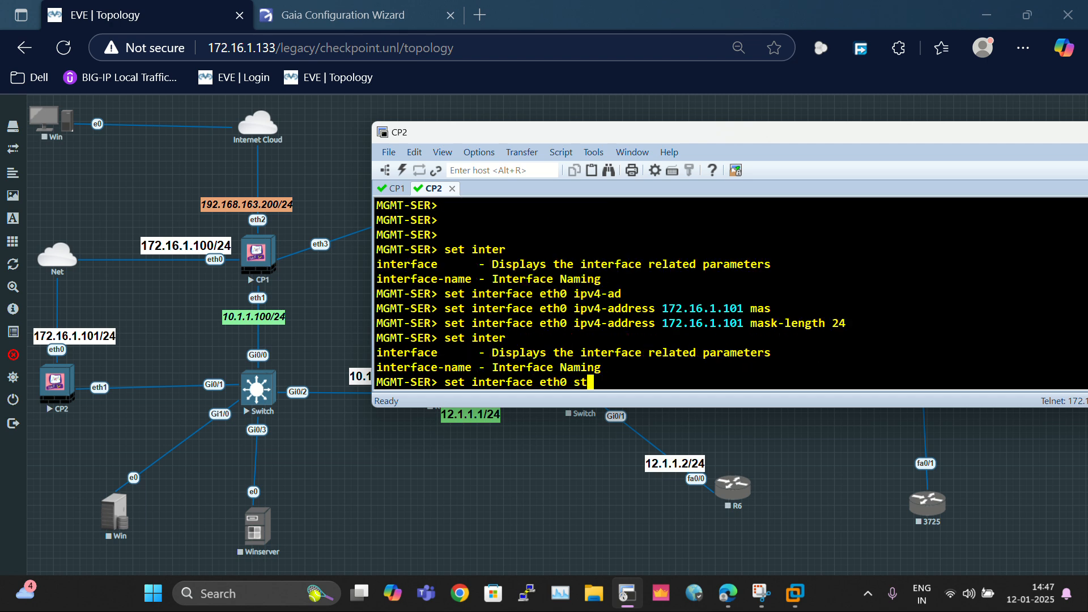
pyautogui.press('Tab')
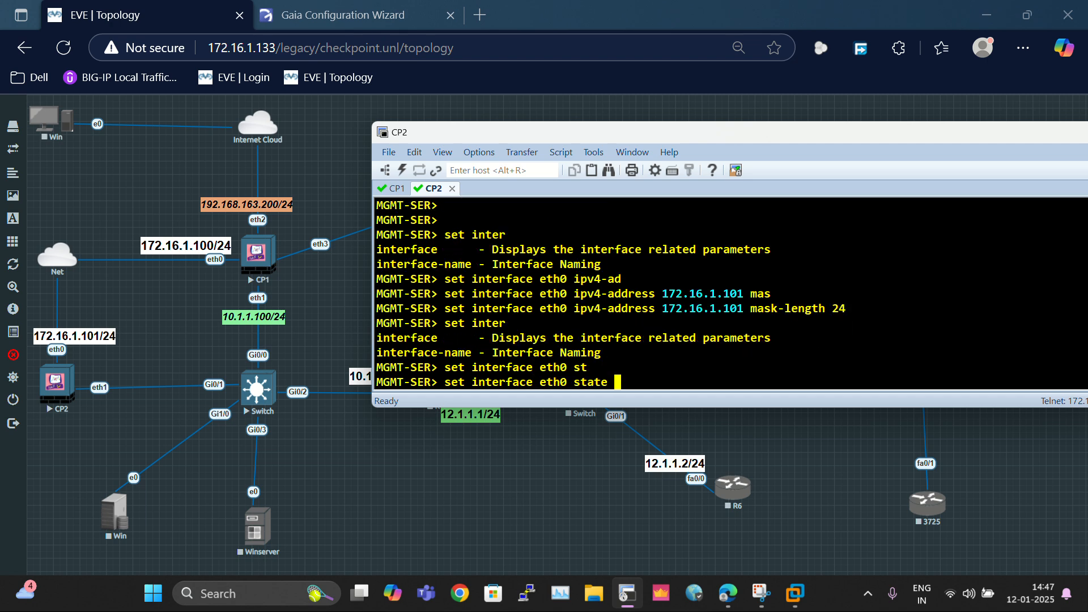
pyautogui.write('on')
pyautogui.press('Return')
pyautogui.write('sa')
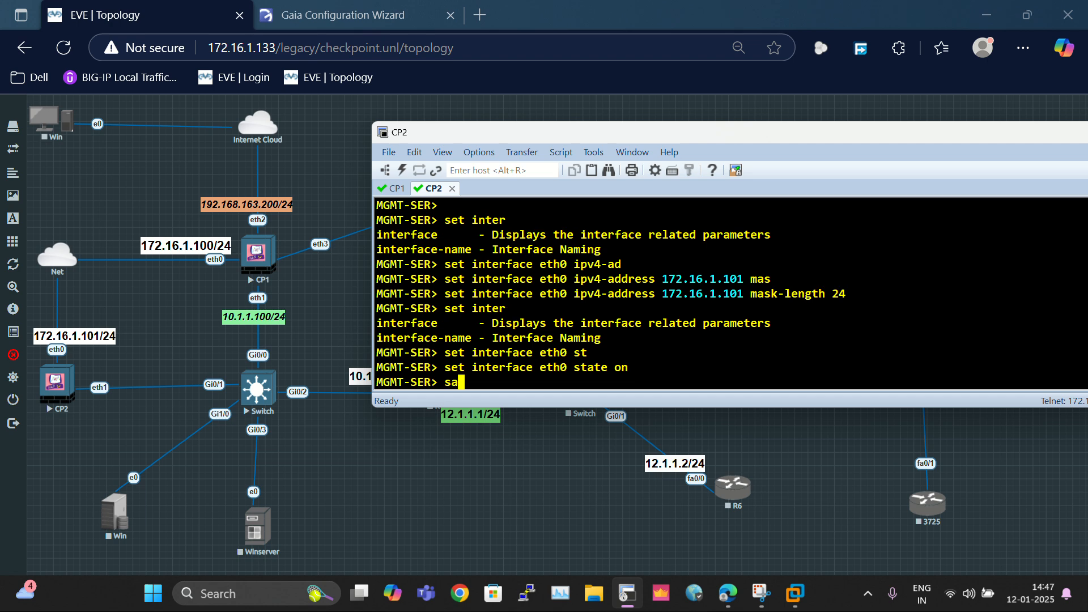
pyautogui.write('ve config')
pyautogui.press('Return')
pyautogui.press('Return')
pyautogui.press('Return')
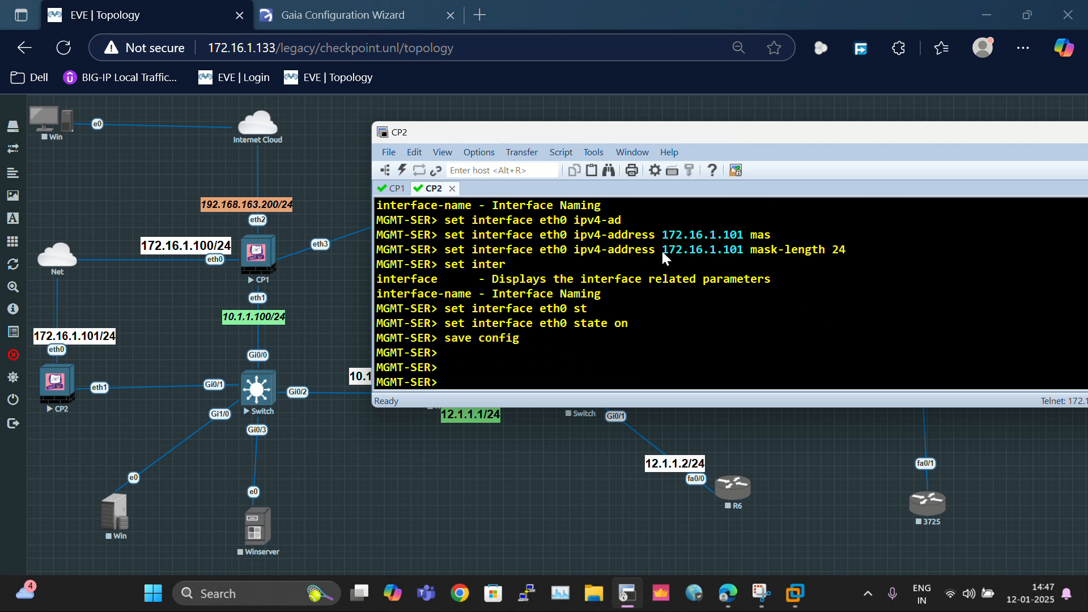
pyautogui.moveTo(662, 251); pyautogui.dragTo(743, 253)
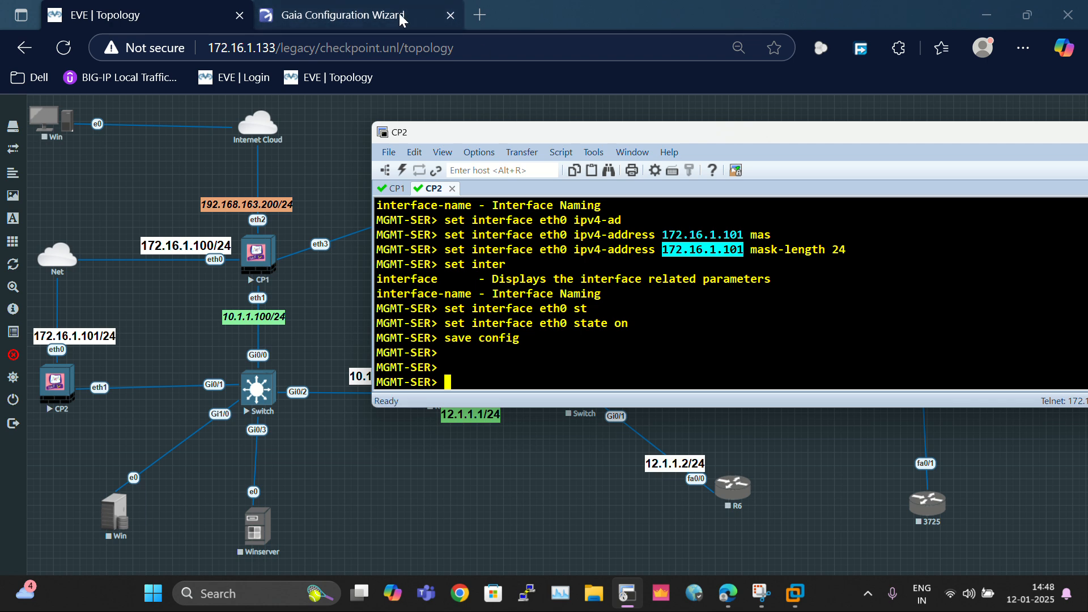
# Step: Open 172.16.1.101 in a new Edge window, proceeding past the certificate warning
pyautogui.click(662, 19)
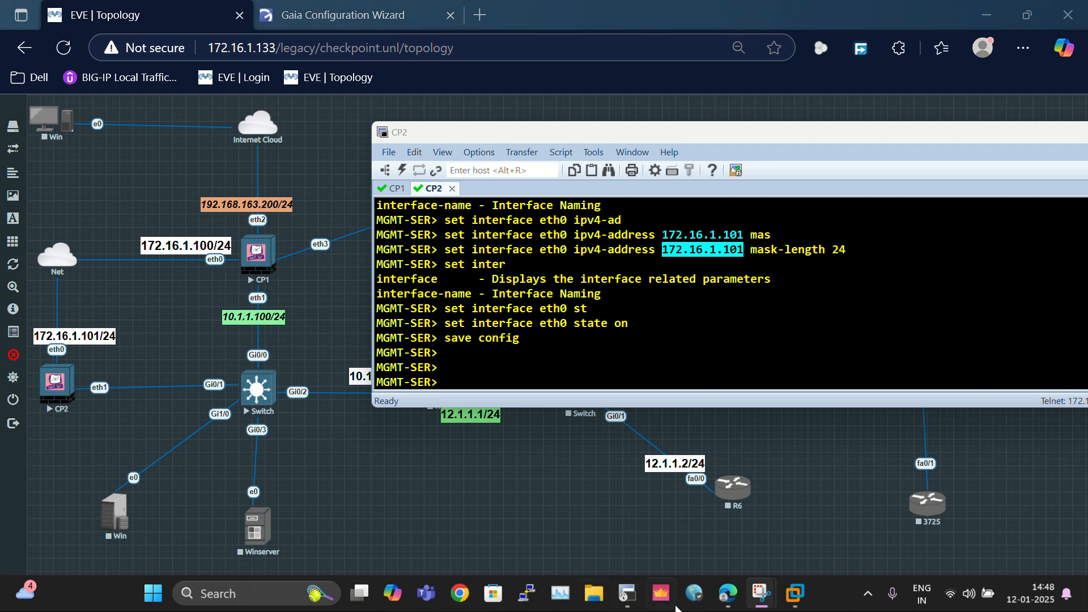
pyautogui.rightClick(737, 595)
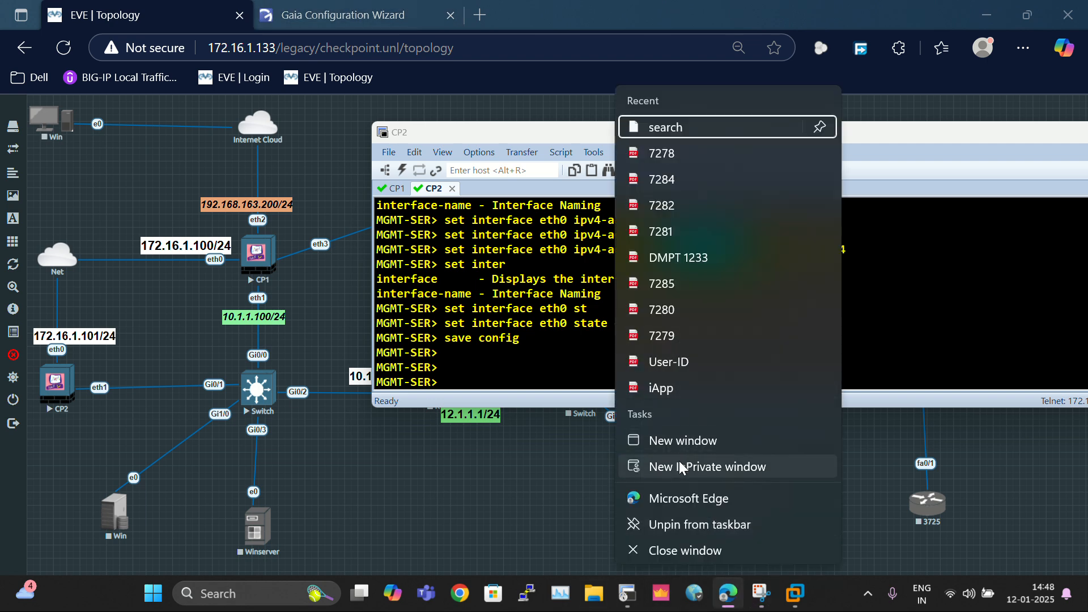
pyautogui.click(703, 505)
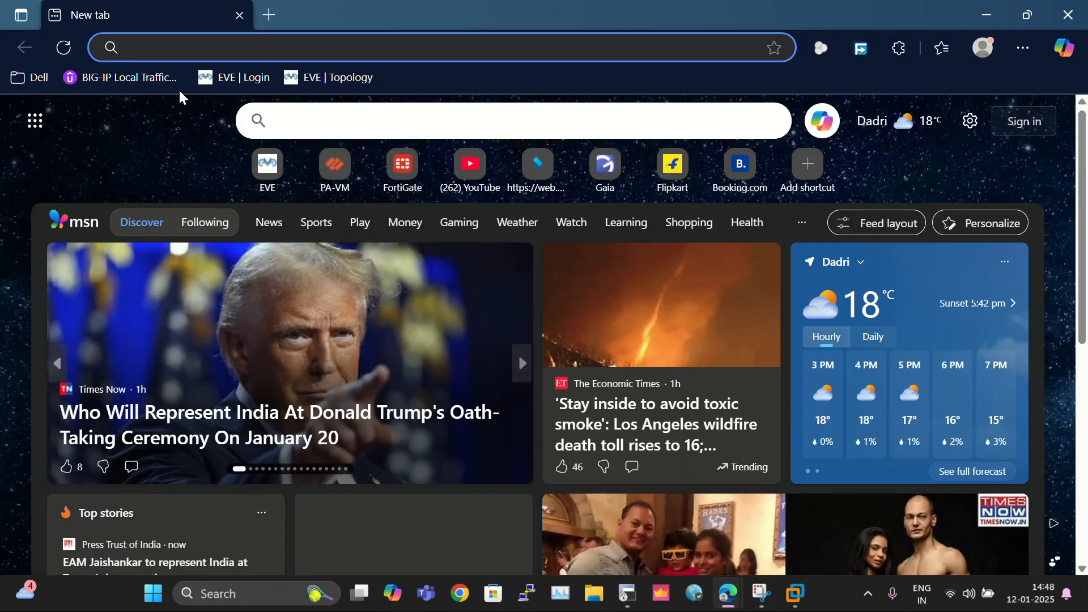
pyautogui.write('172.16.1.101')
pyautogui.click(179, 90)
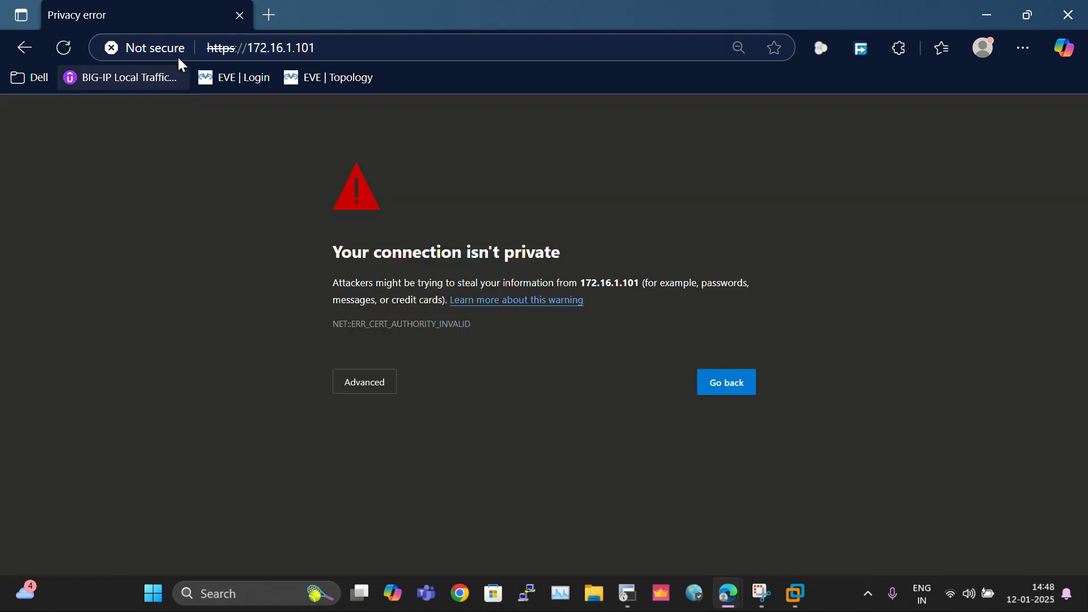
pyautogui.click(386, 383)
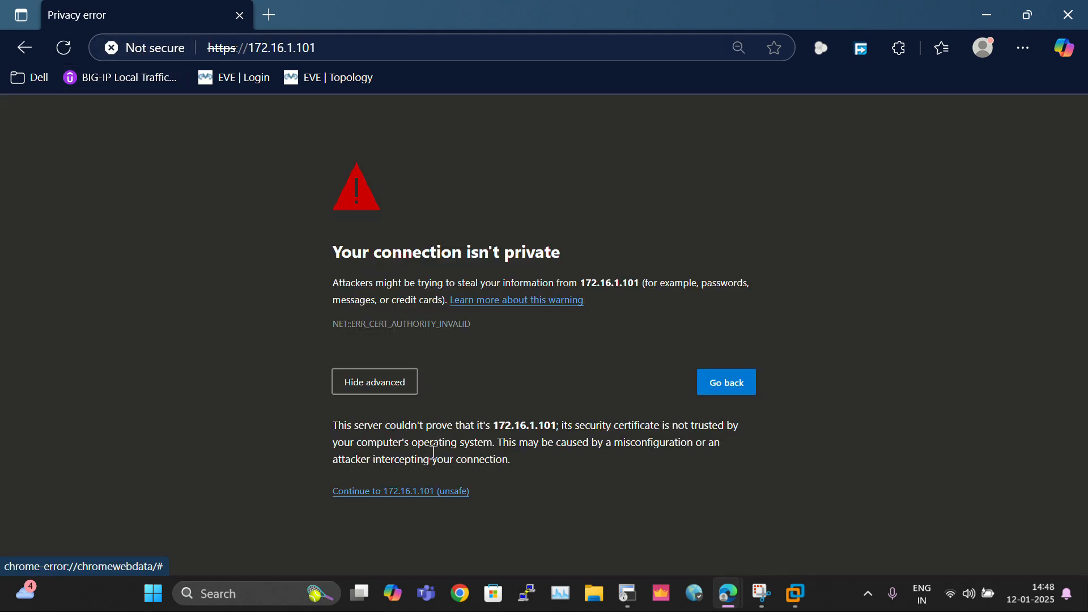
pyautogui.click(430, 493)
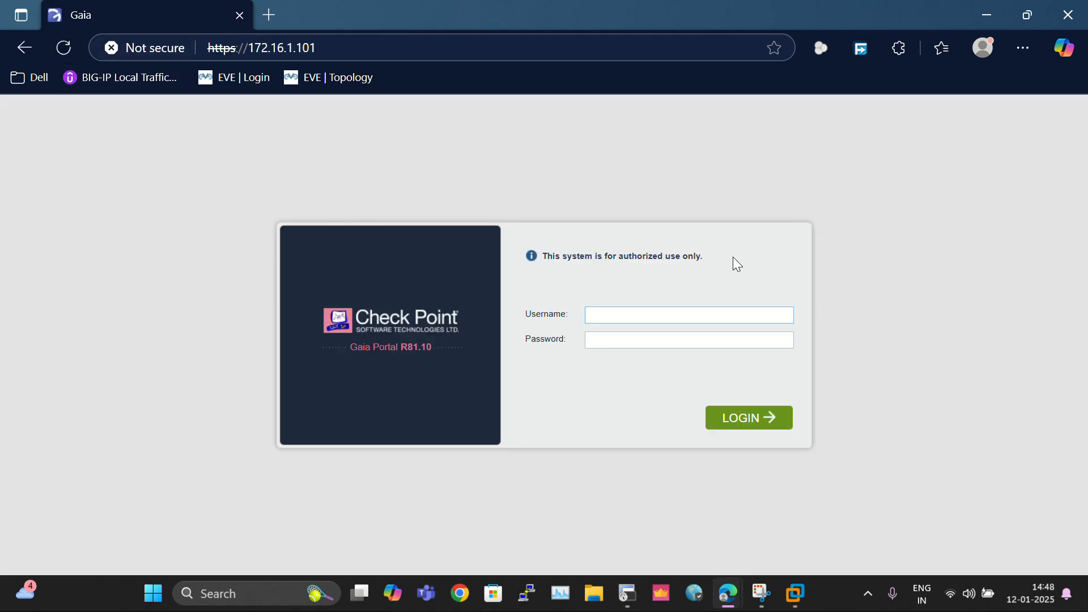
# Step: Sign in as admin with the account password, resubmitting after the Permission denied error
pyautogui.write('admin')
pyautogui.press('Tab')
pyautogui.write('admin12')
pyautogui.press('Return')
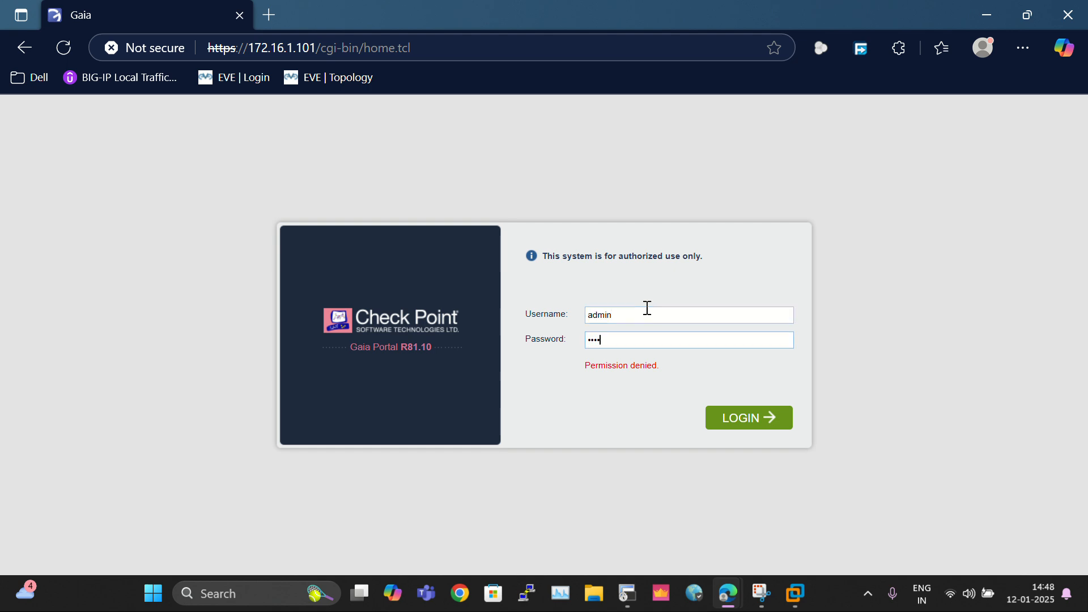
pyautogui.press('Return')
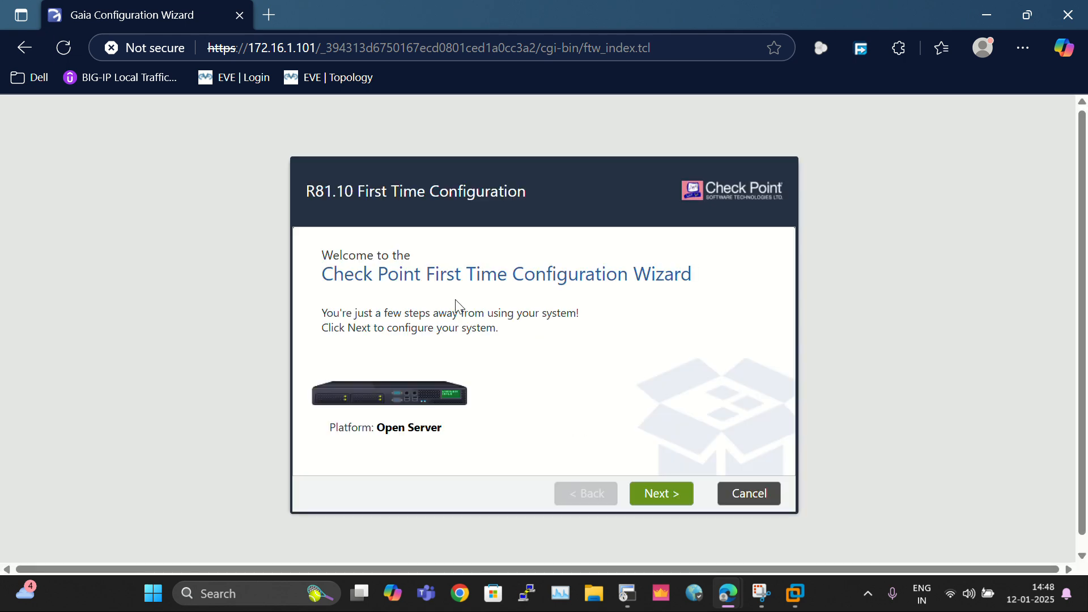
# Step: Accept default wizard settings through Installation Type (hostname MGMT-SER), then untick Security Gateway on Products
pyautogui.click(683, 494)
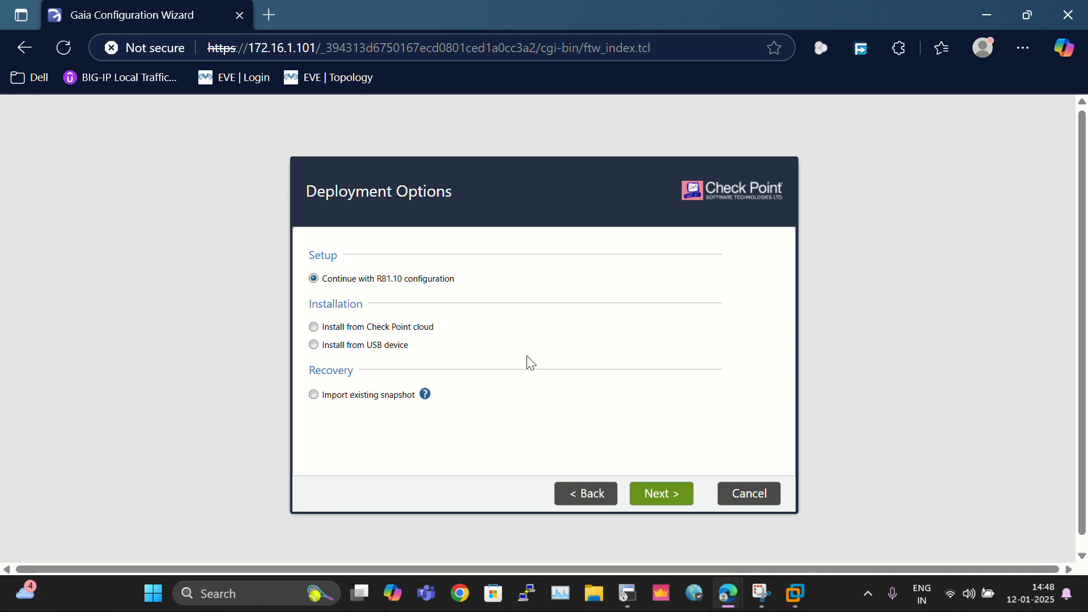
pyautogui.click(659, 499)
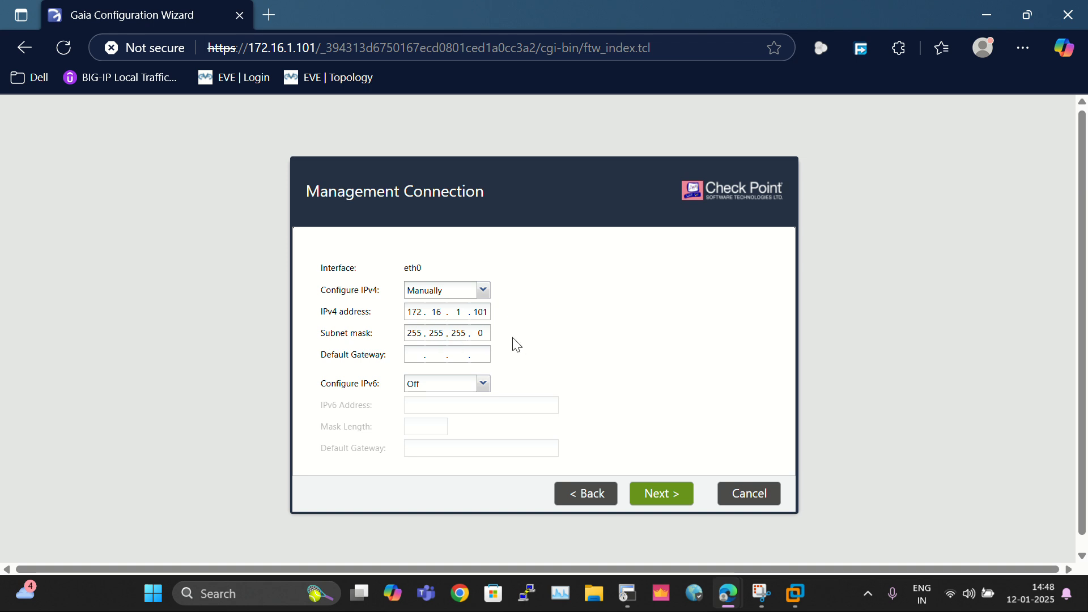
pyautogui.click(657, 496)
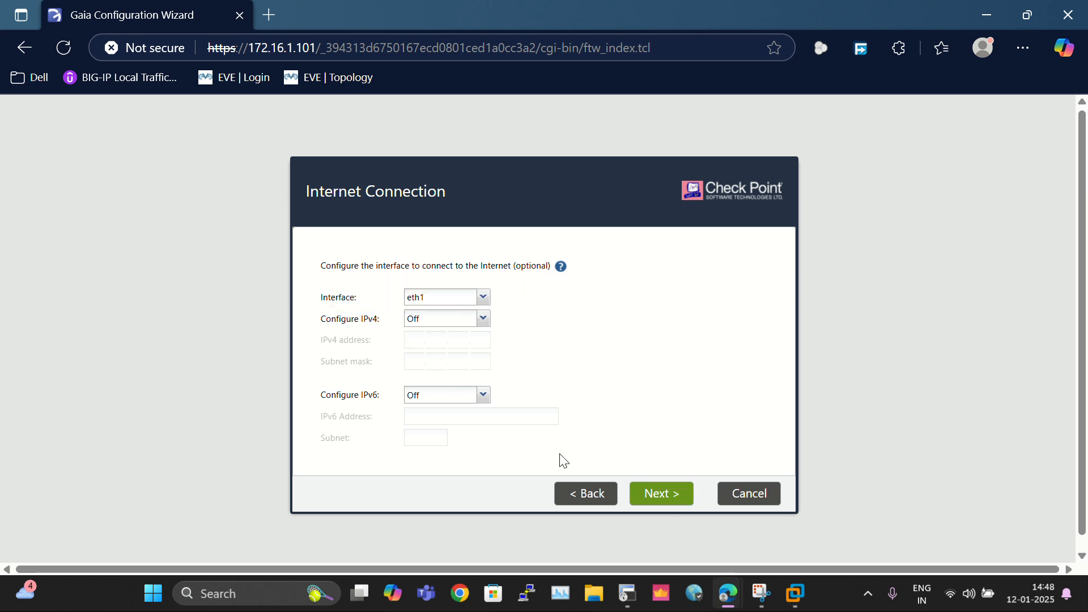
pyautogui.click(663, 502)
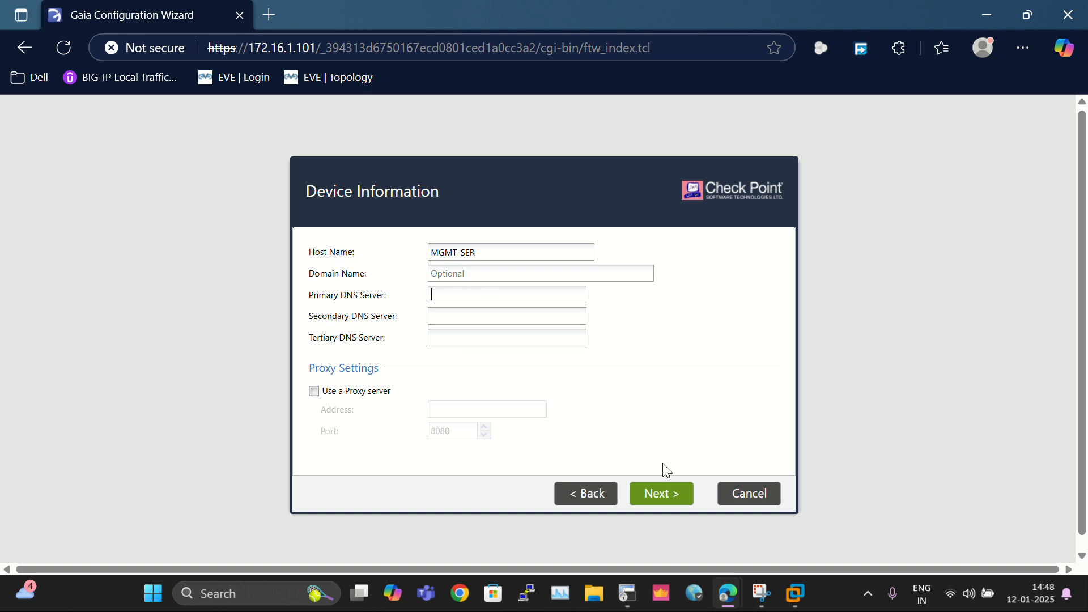
pyautogui.click(672, 502)
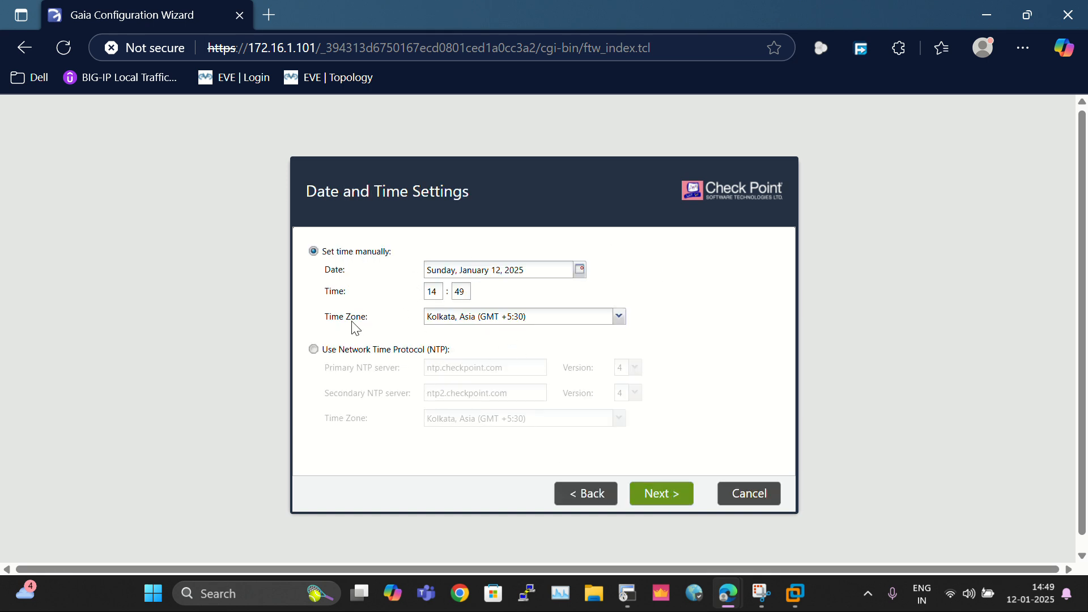
pyautogui.click(673, 502)
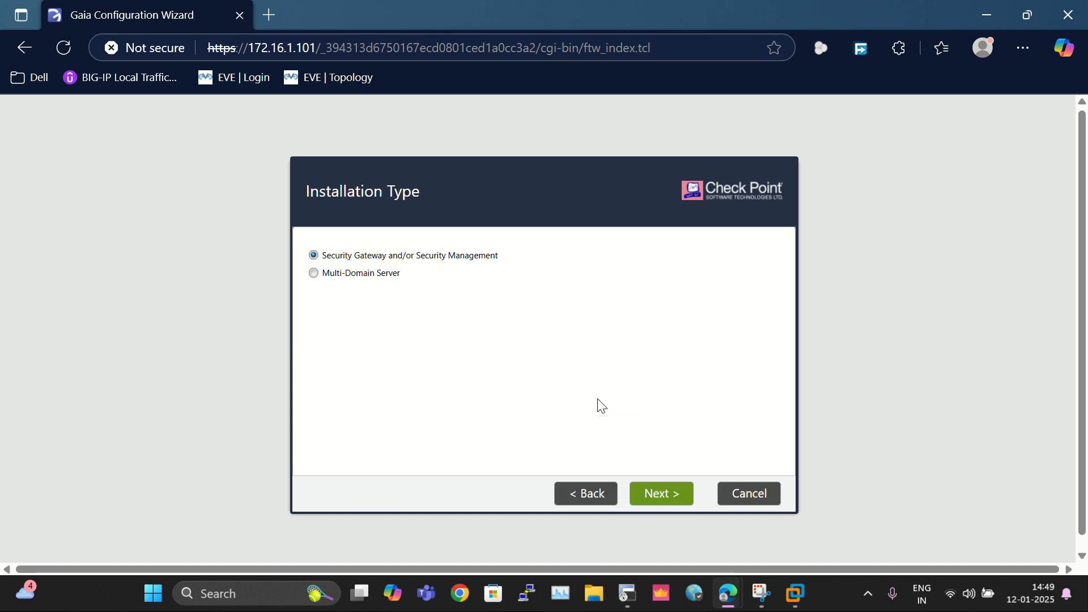
pyautogui.click(654, 500)
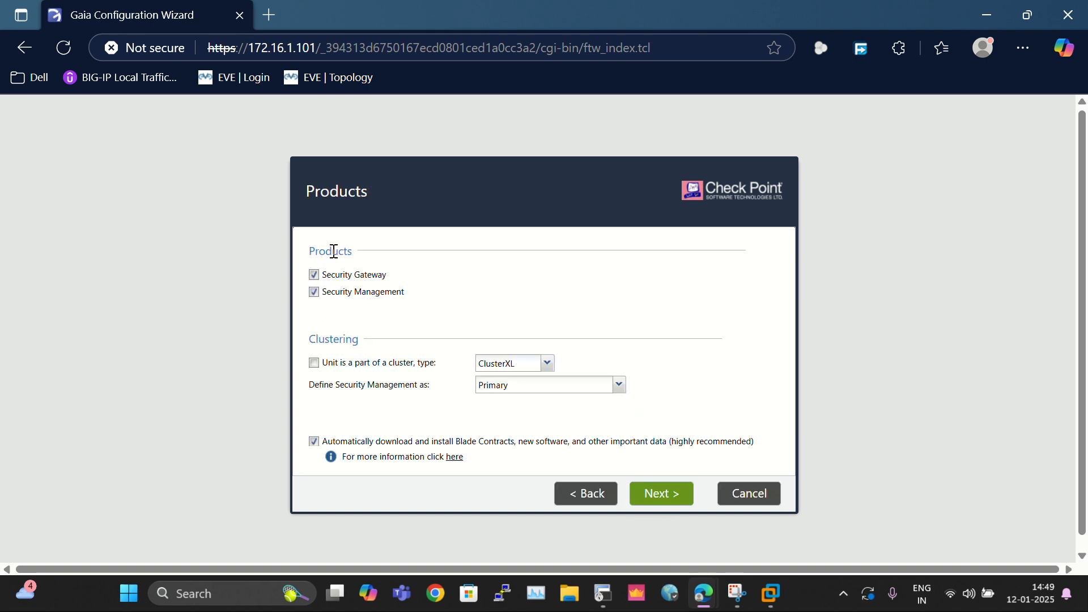
pyautogui.click(345, 278)
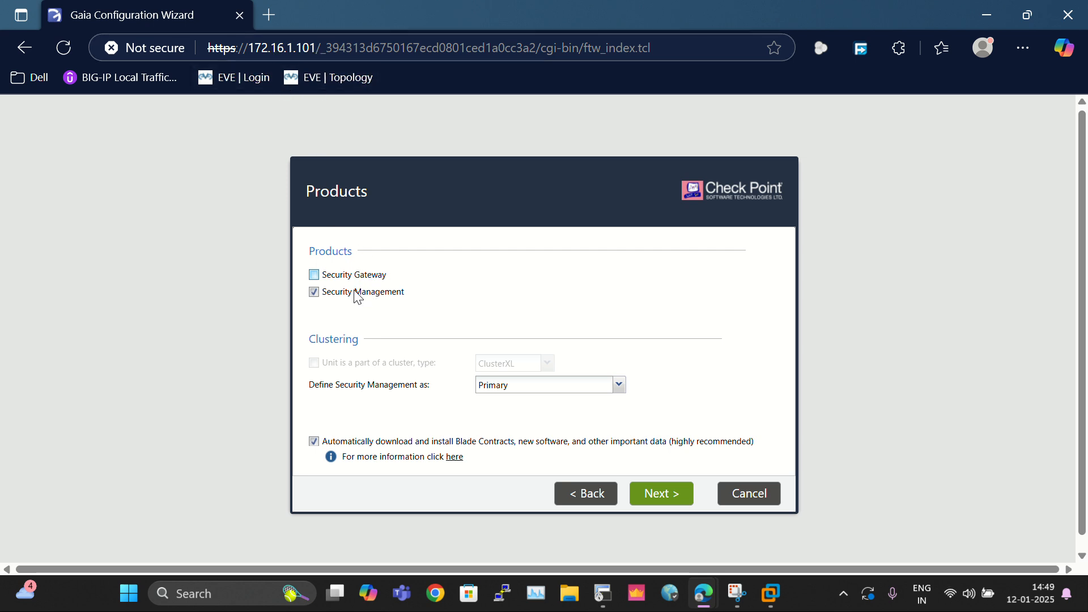
# Step: Keep the existing Gaia admin, reach the summary, and Finish the wizard confirming Yes
pyautogui.click(651, 501)
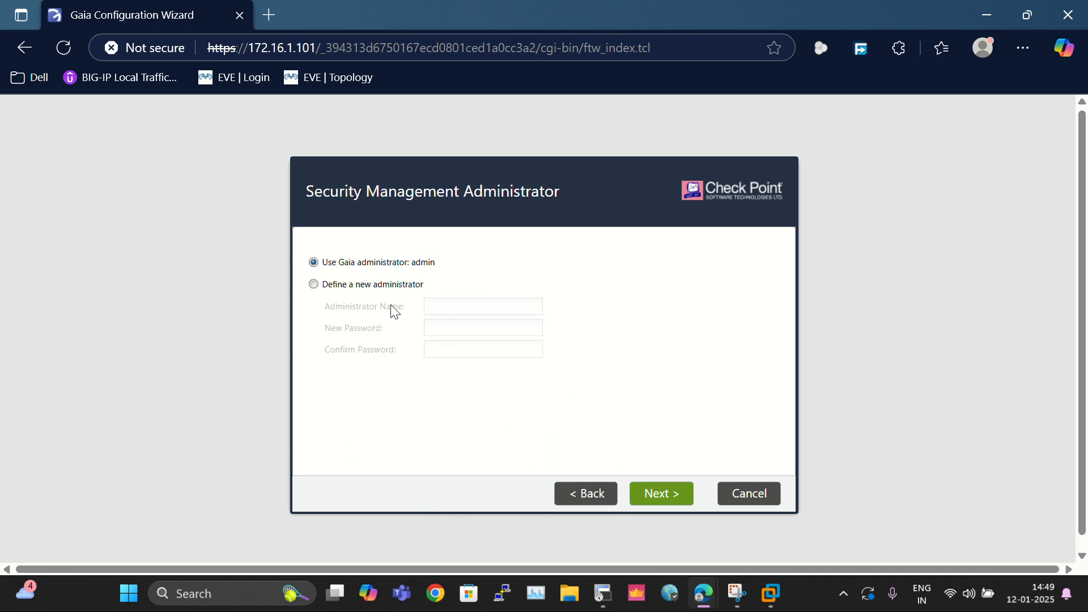
pyautogui.click(641, 489)
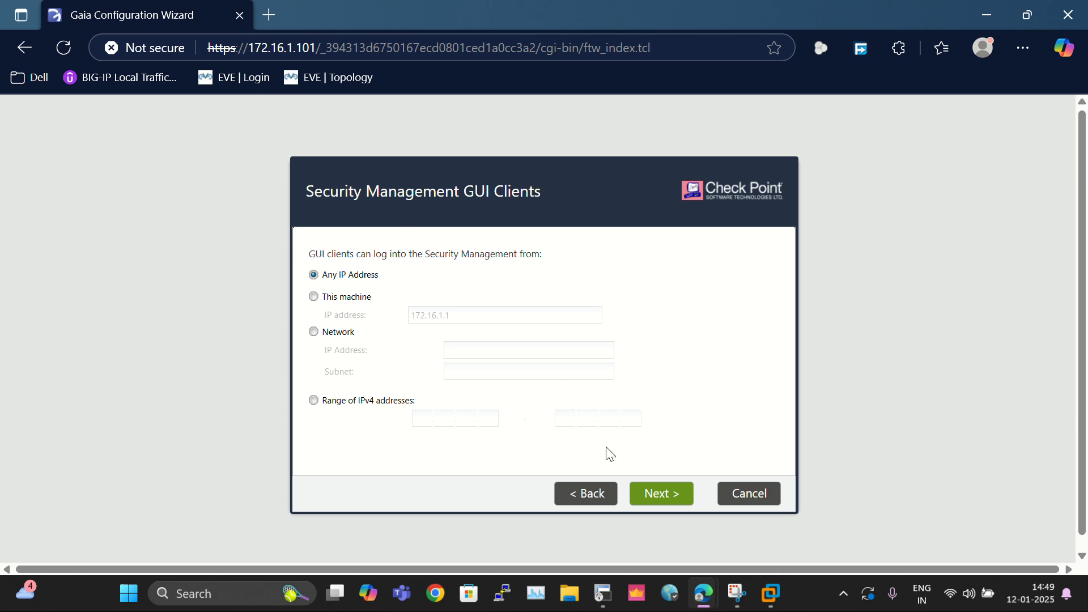
pyautogui.click(653, 501)
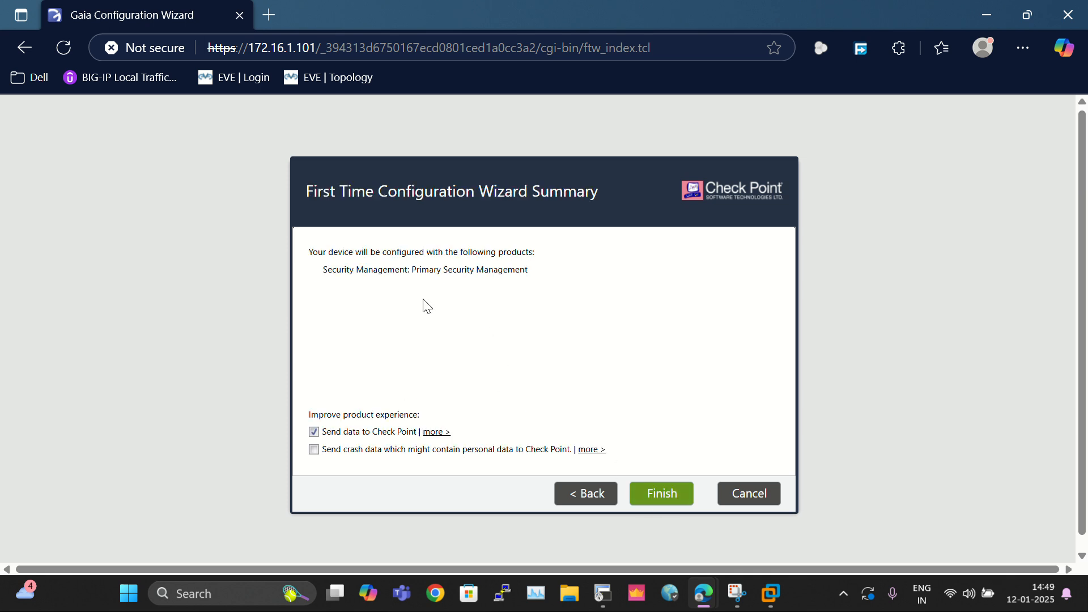
pyautogui.click(667, 501)
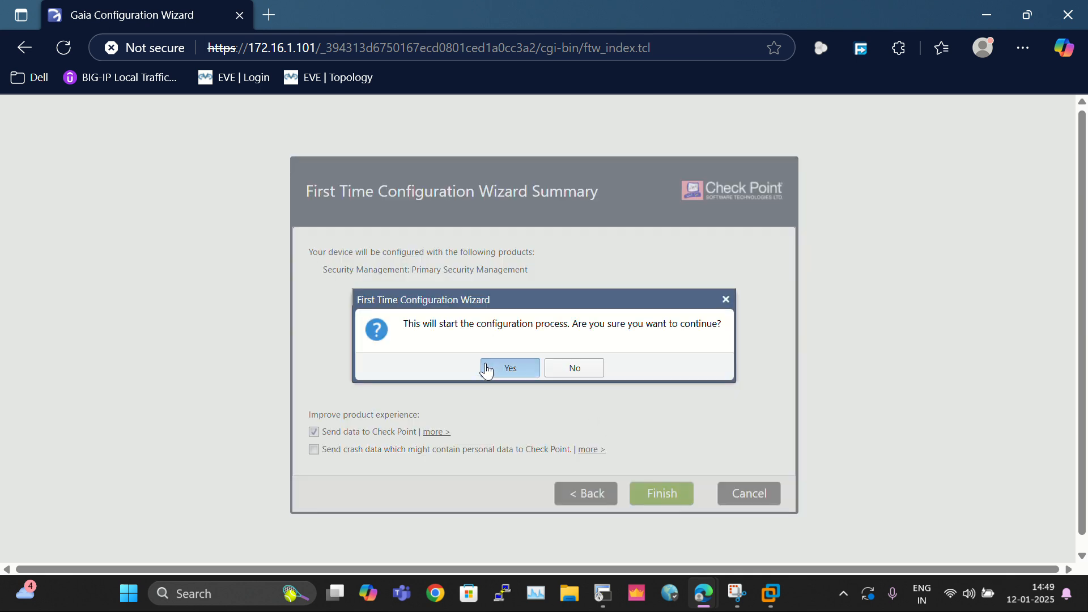
pyautogui.click(509, 368)
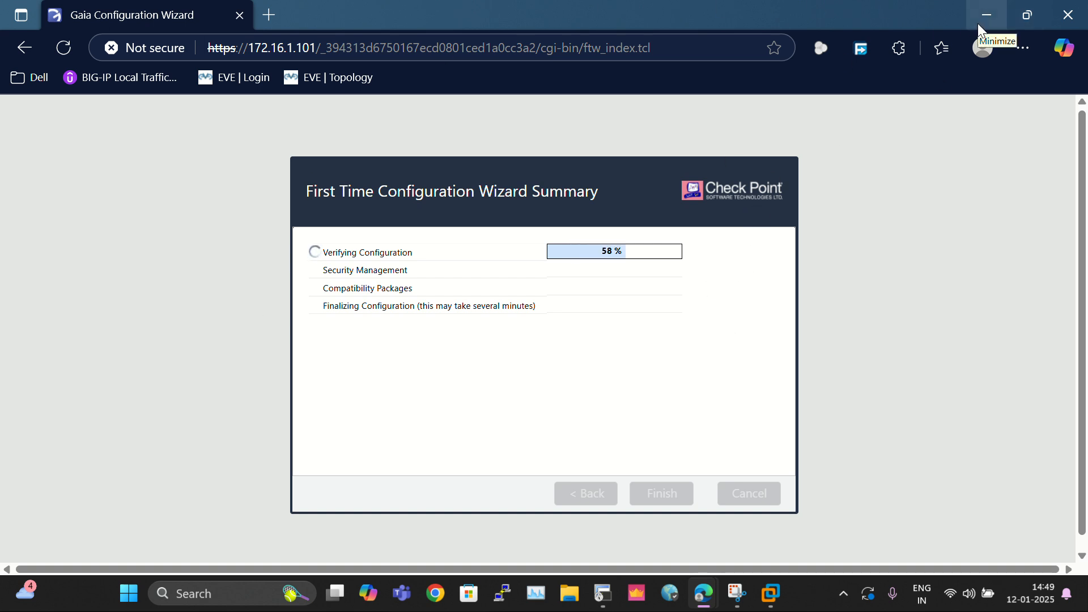
# Step: Monitor the configuration progress bar, glancing at the lab topology tab meanwhile
pyautogui.click(987, 16)
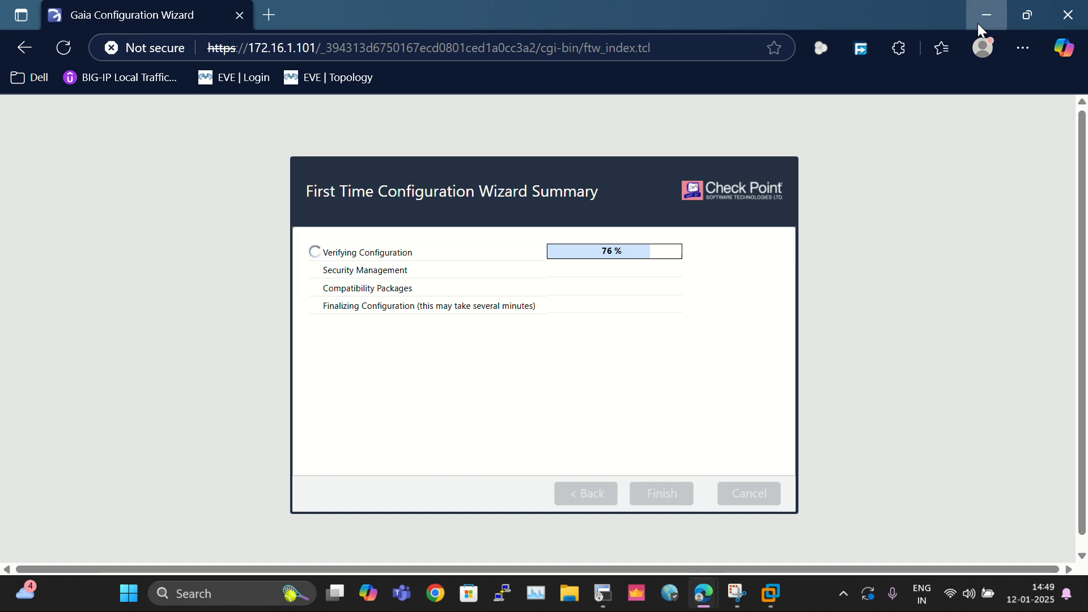
pyautogui.click(360, 12)
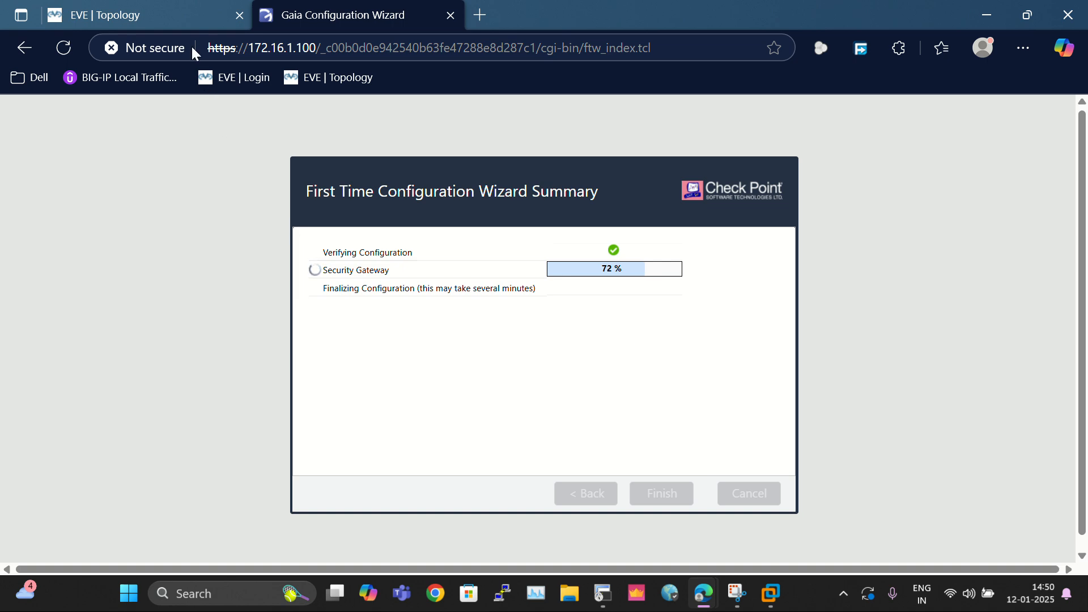
pyautogui.click(138, 13)
pyautogui.click(316, 12)
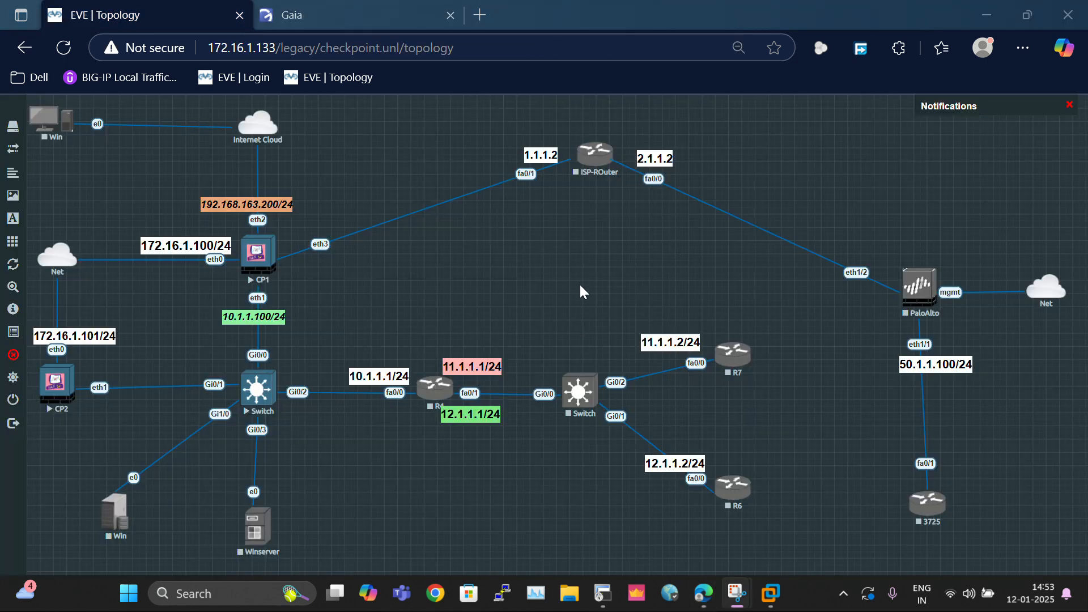
# Step: Restore the CP1 console and log in as admin with the password to reach the gateway prompt
pyautogui.moveTo(694, 596)
pyautogui.click(603, 593)
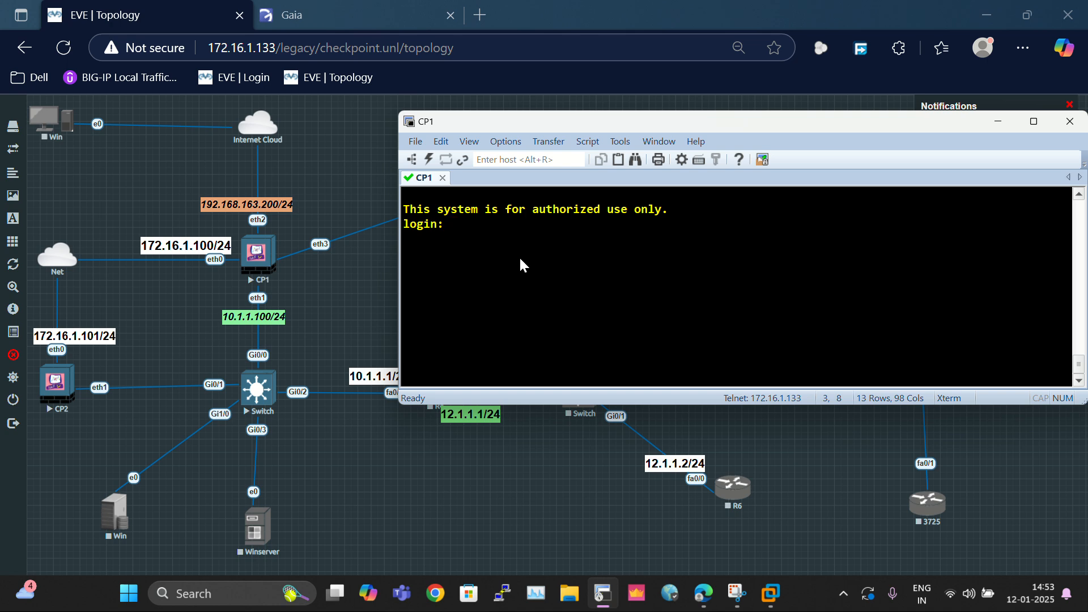
pyautogui.write('admi')
pyautogui.write('n')
pyautogui.press('Return')
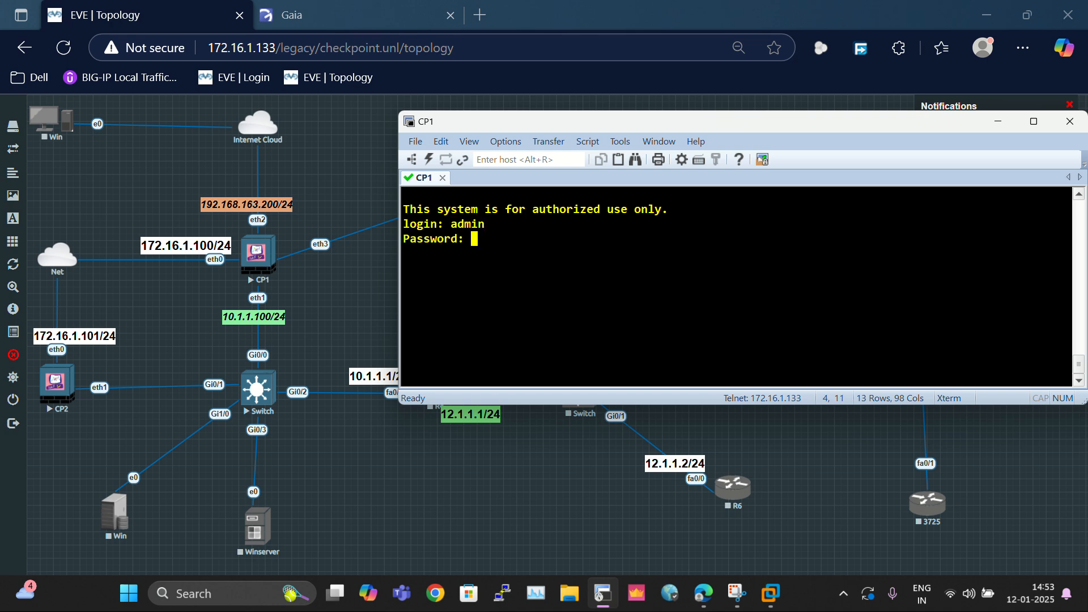
pyautogui.press('Return')
pyautogui.press('Return')
pyautogui.press('Return')
pyautogui.press('Return')
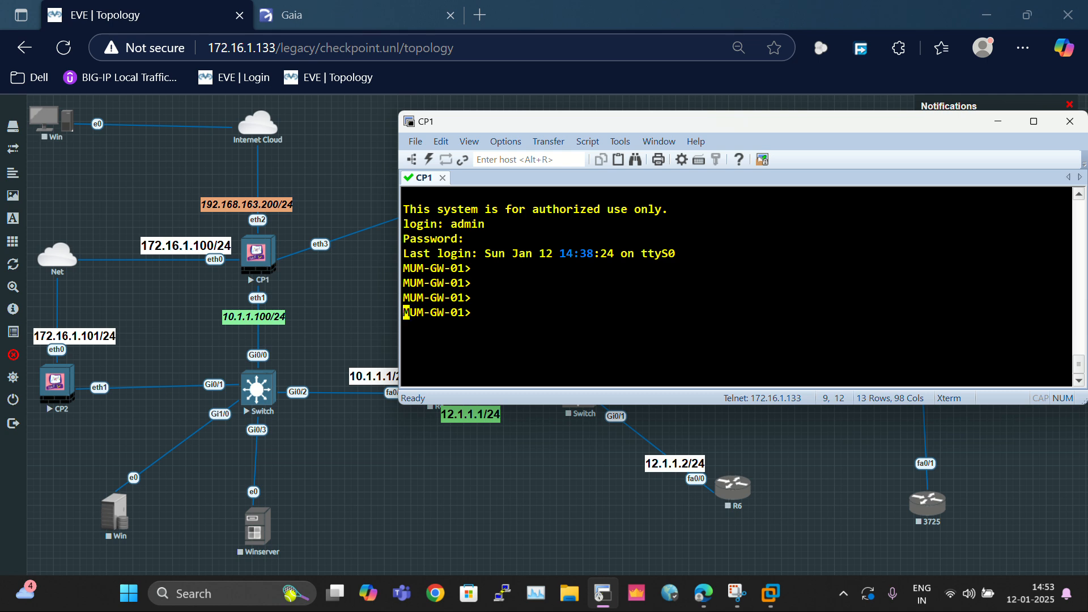
pyautogui.press('Return')
pyautogui.press('Return')
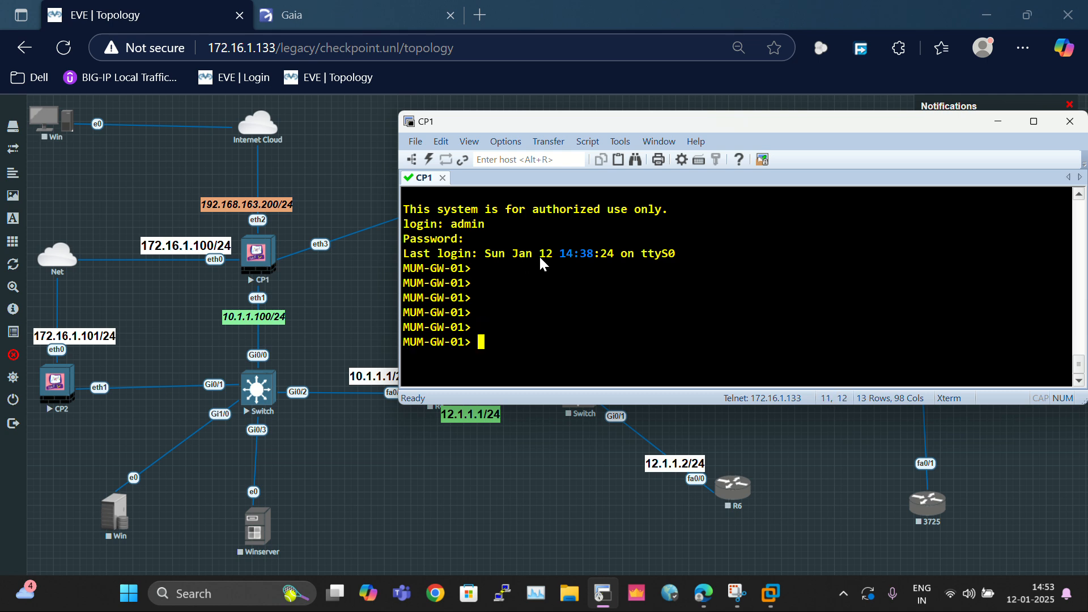
pyautogui.click(295, 15)
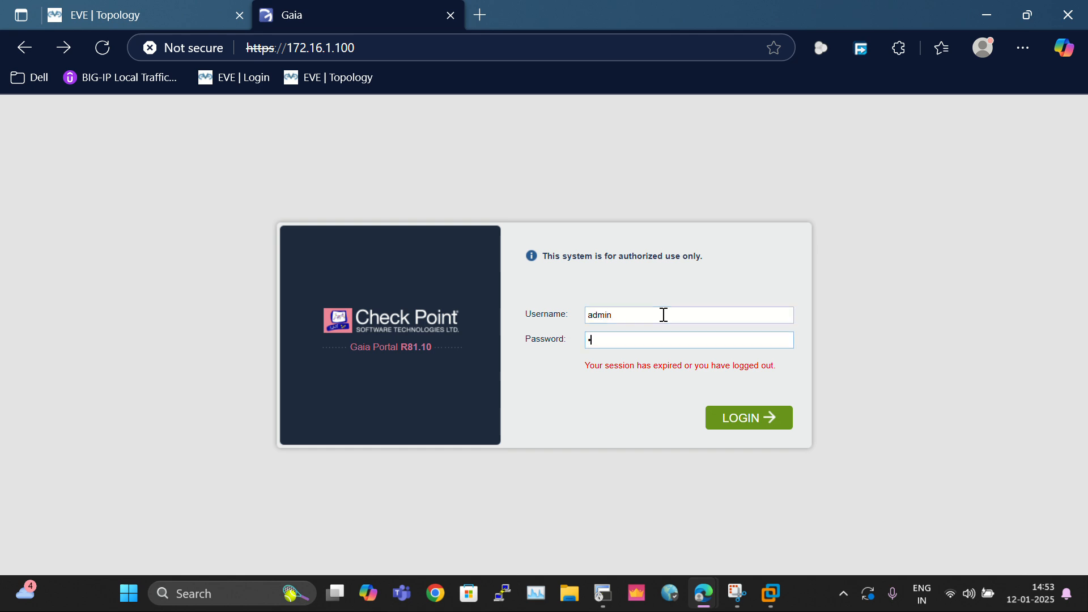
# Step: Submit the Gaia login, wait for the portal to load, then open Network Management > Network Interfaces
pyautogui.press('Return')
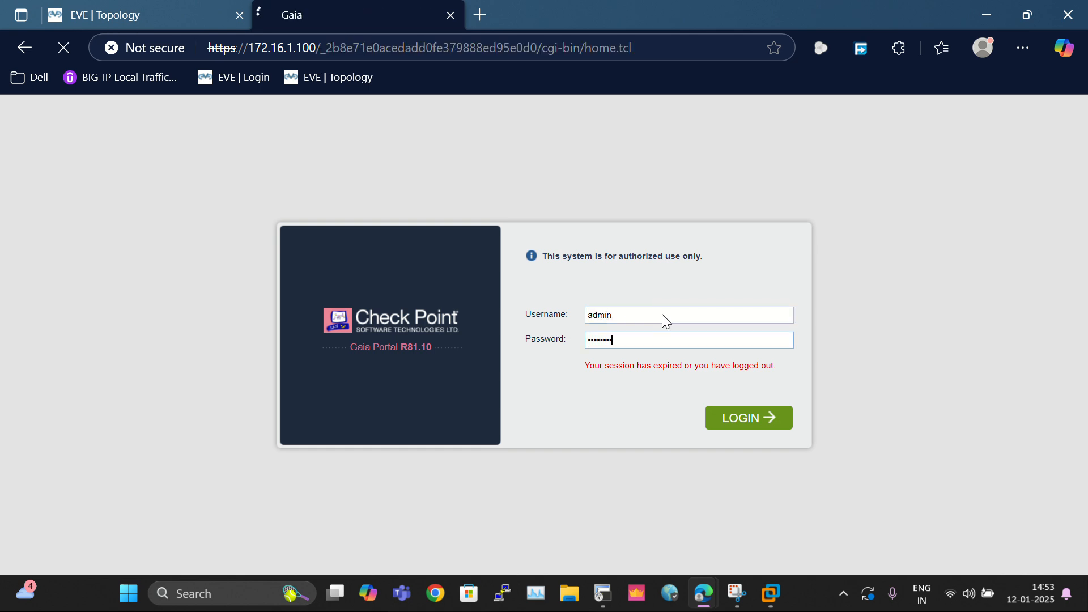
pyautogui.click(142, 9)
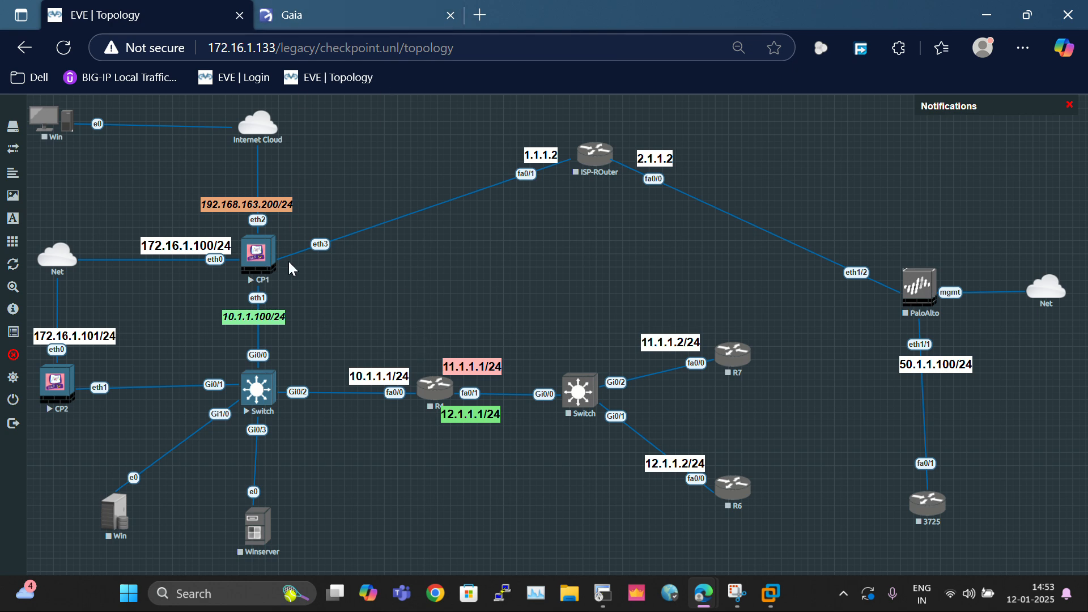
pyautogui.click(323, 8)
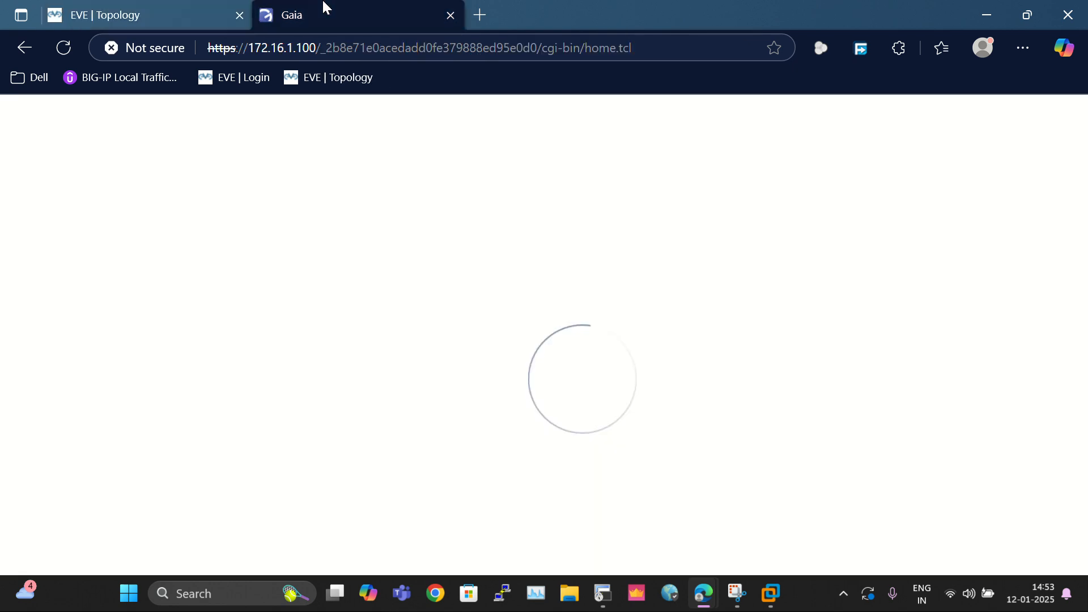
pyautogui.click(154, 13)
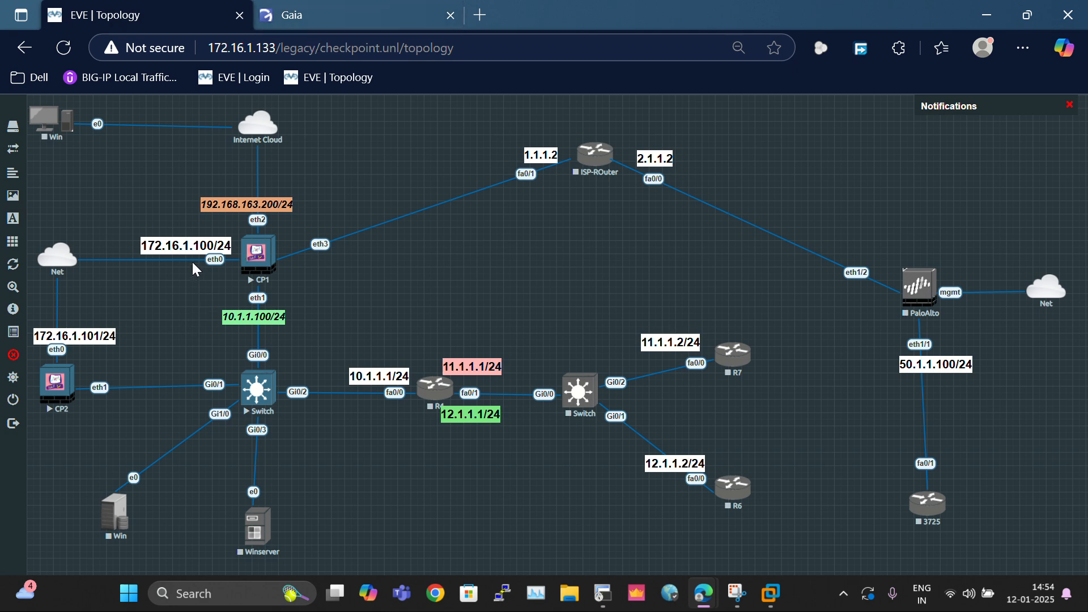
pyautogui.click(312, 14)
pyautogui.click(182, 16)
pyautogui.click(356, 18)
pyautogui.click(155, 12)
pyautogui.click(294, 7)
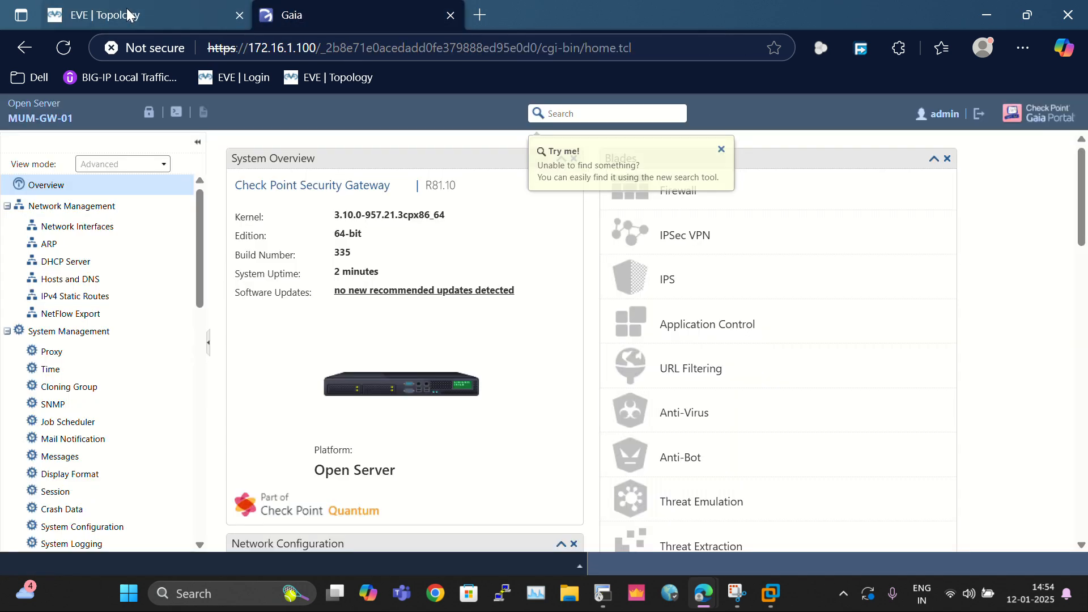
pyautogui.click(127, 15)
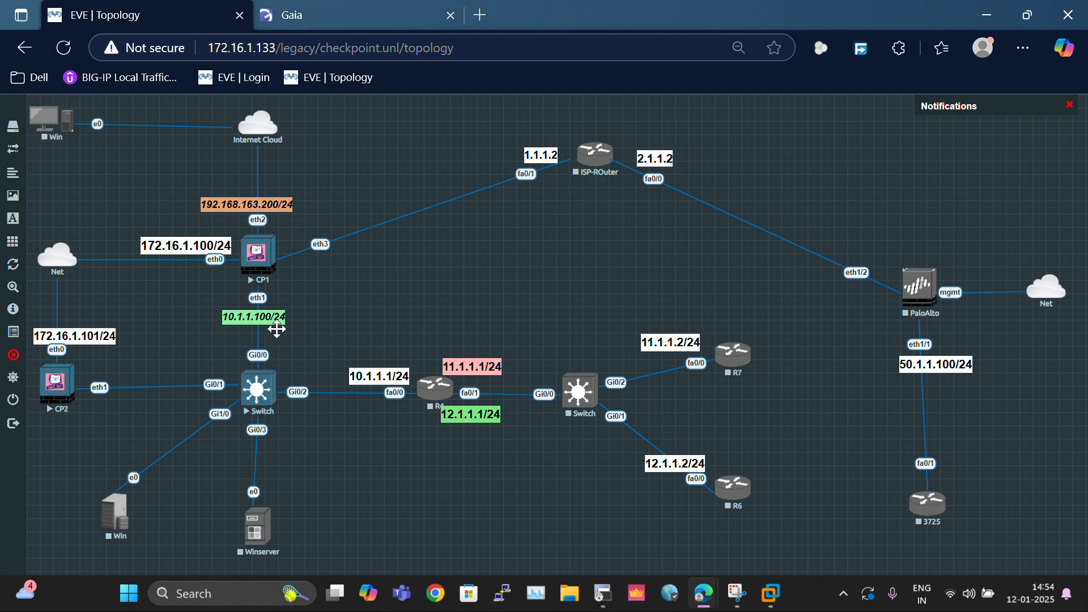
pyautogui.click(338, 17)
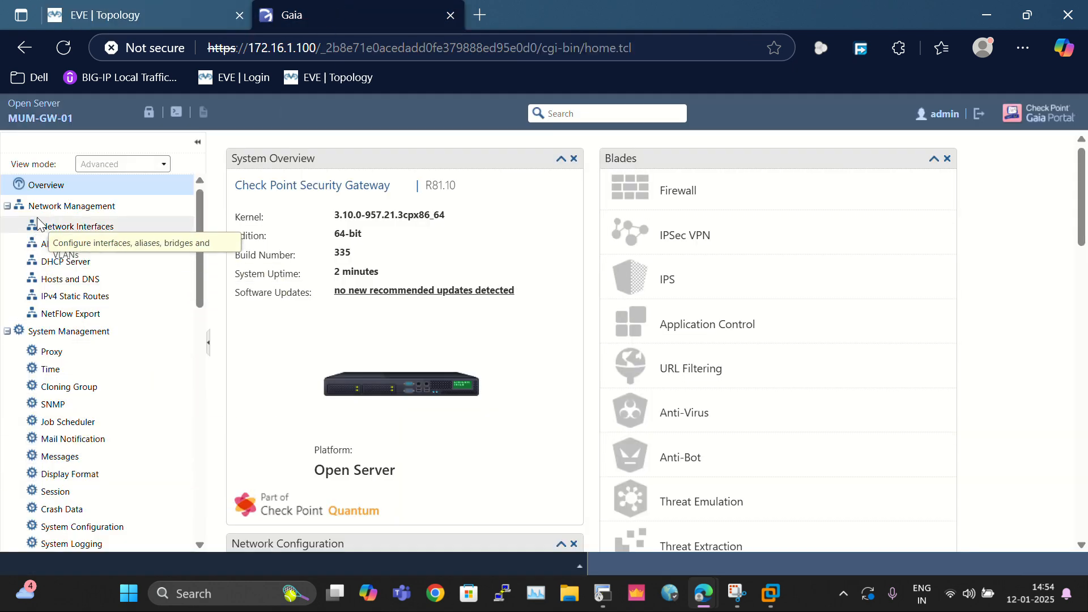
pyautogui.click(57, 226)
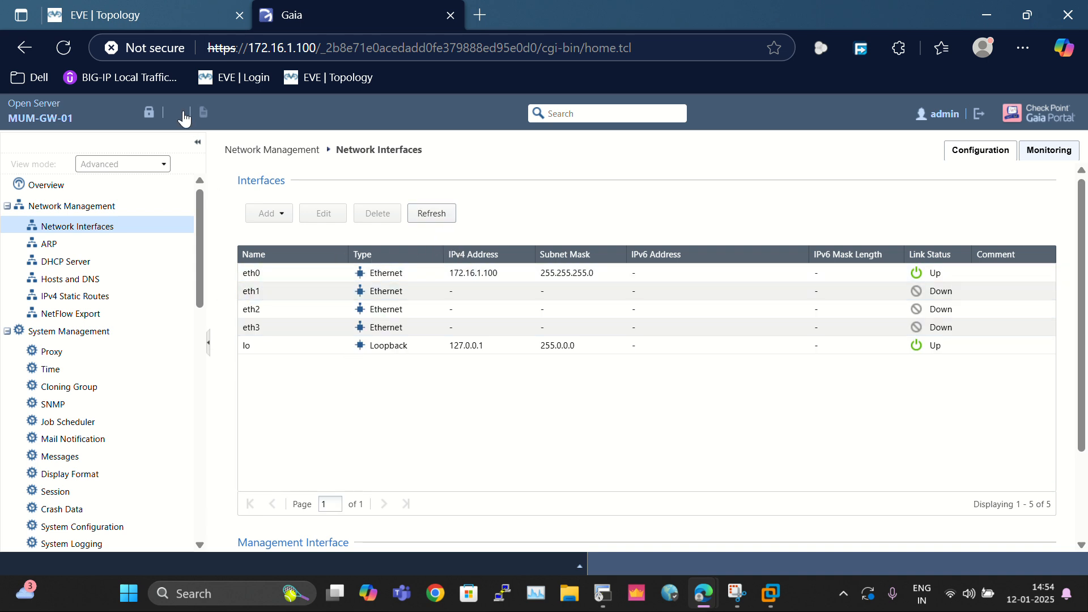
# Step: Override the configuration lock and open eth1 for editing
pyautogui.click(151, 114)
pyautogui.click(513, 370)
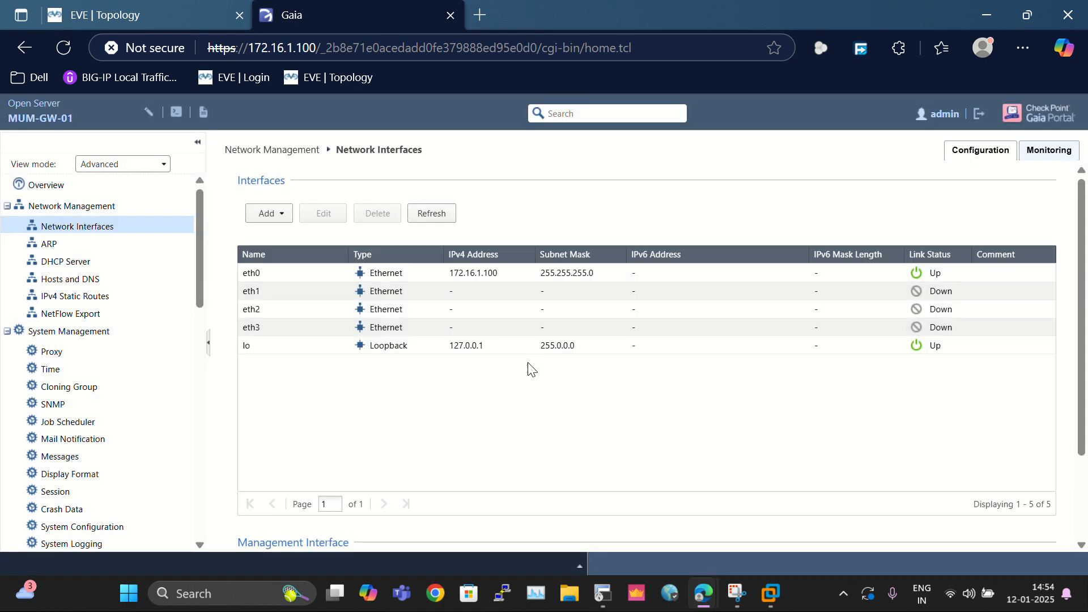
pyautogui.click(270, 288)
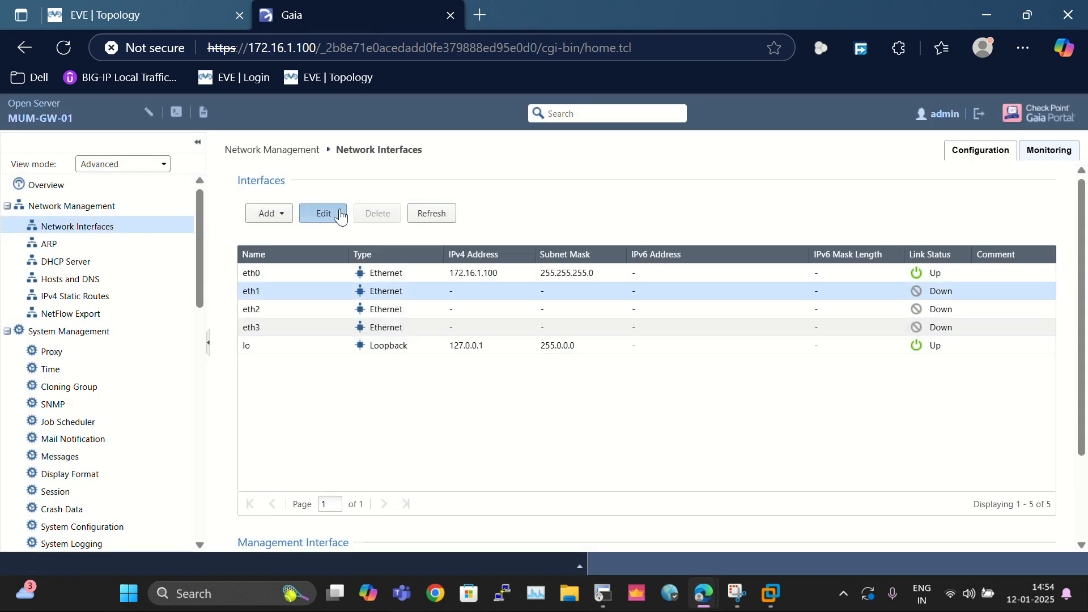
pyautogui.click(323, 213)
# Step: Enable eth1 with comment LAN-Gateway, IPv4 10.1.1.100 and mask 255.255.255.0, and save
pyautogui.click(446, 214)
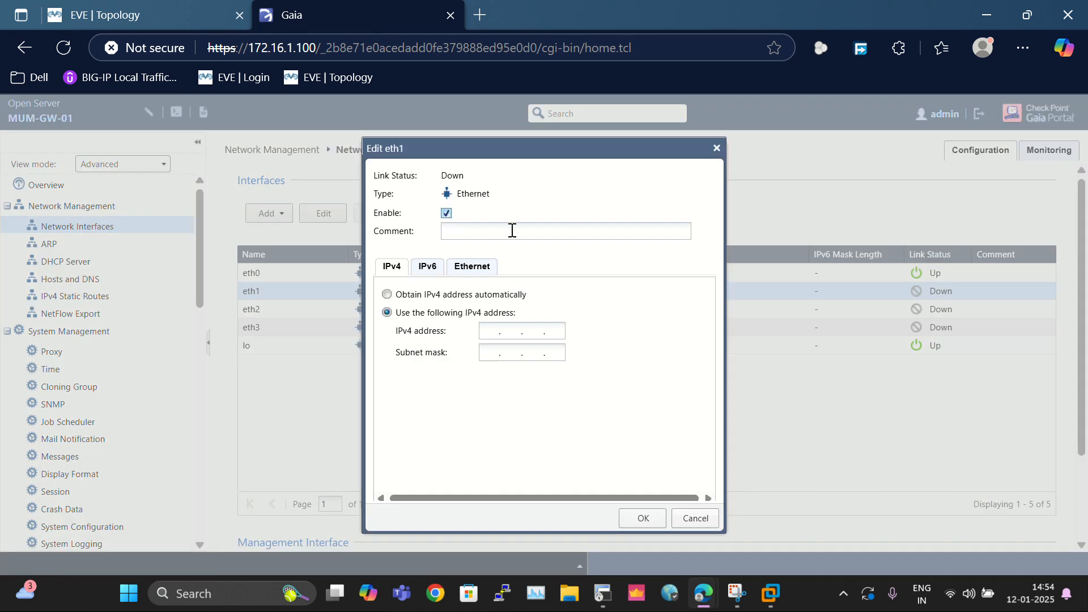
pyautogui.click(510, 231)
pyautogui.click(491, 332)
pyautogui.write('255 . 255 . 255 . 0')
pyautogui.click(506, 225)
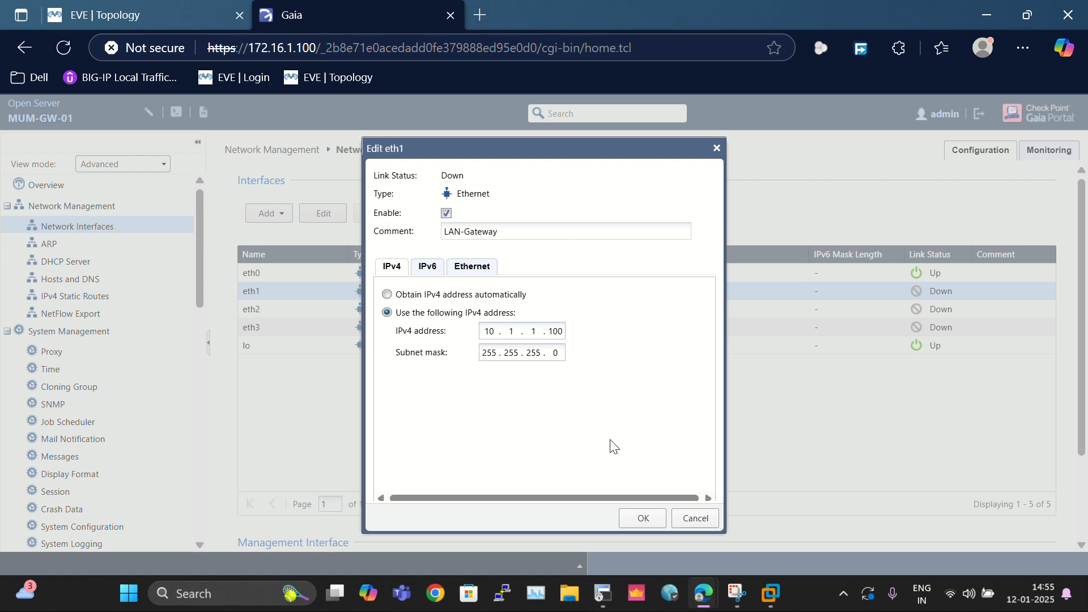
pyautogui.click(442, 271)
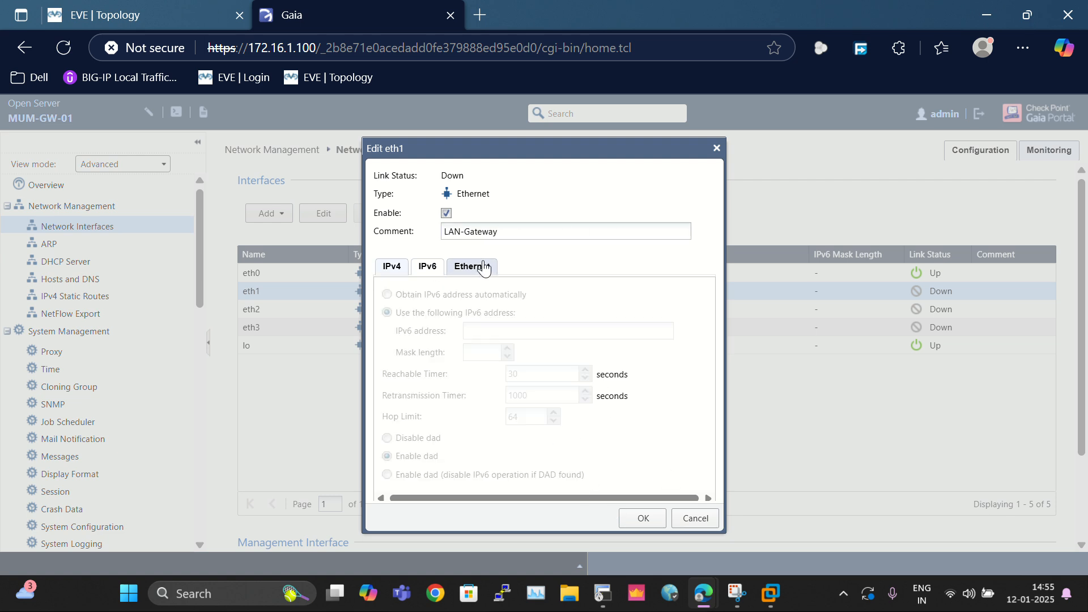
pyautogui.click(485, 269)
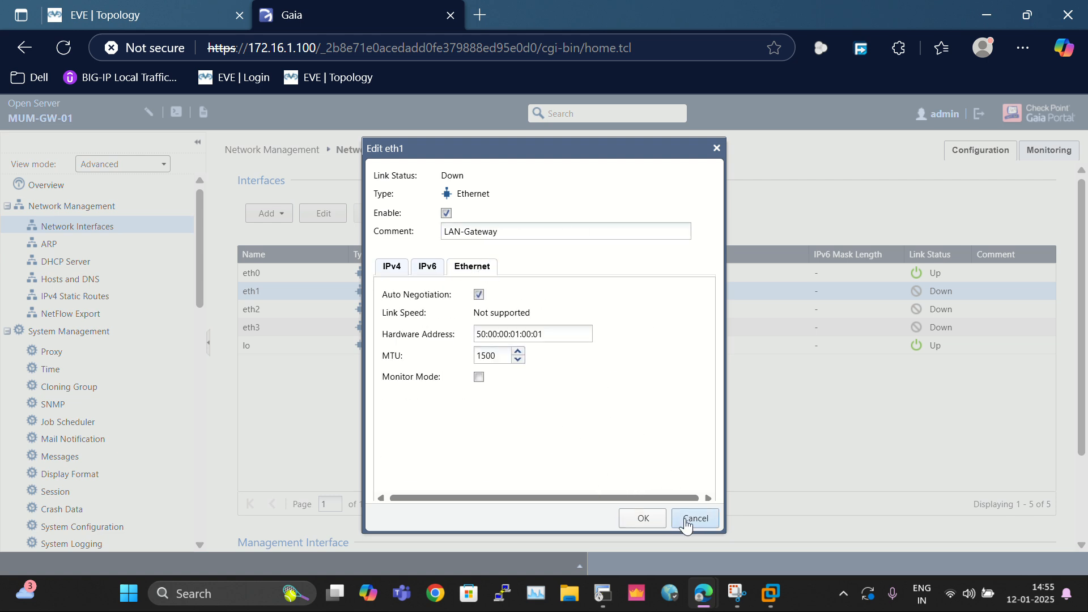
pyautogui.click(643, 516)
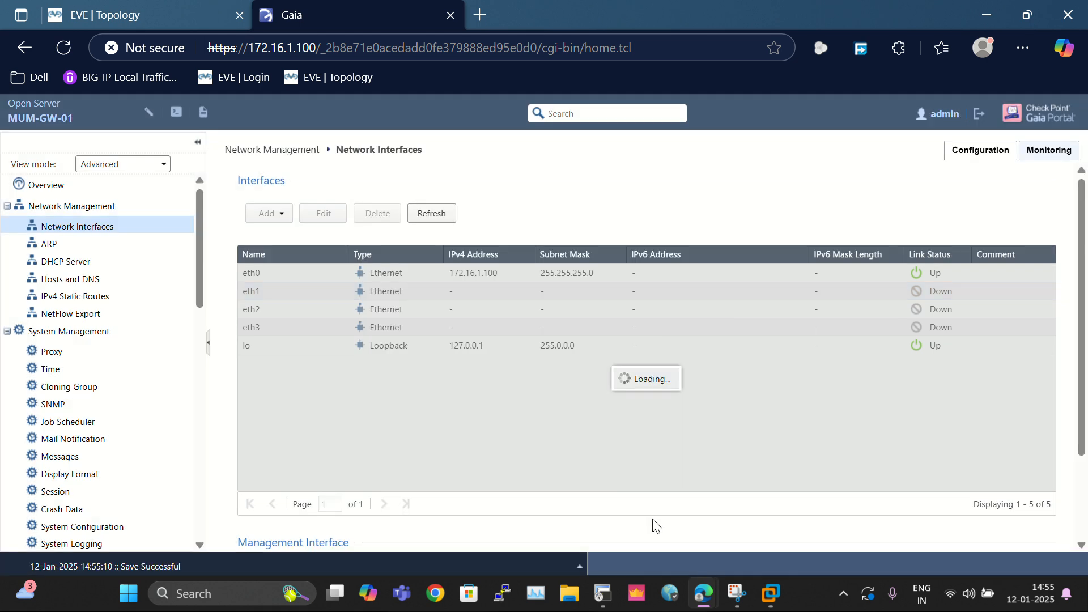
# Step: Select eth2 in the interfaces list
pyautogui.click(283, 308)
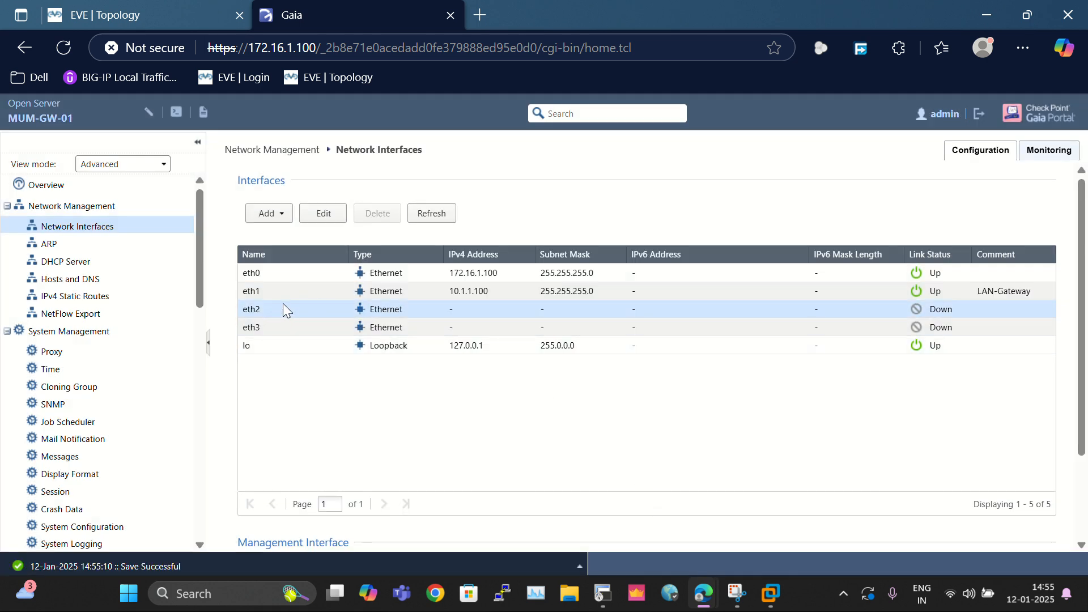
pyautogui.rightClick(283, 303)
pyautogui.press('Escape')
# Step: Enable eth2 with IPv4 192.168.16.200, mask 255.255.255.0 and comment WAN-INTERNET
pyautogui.click(324, 215)
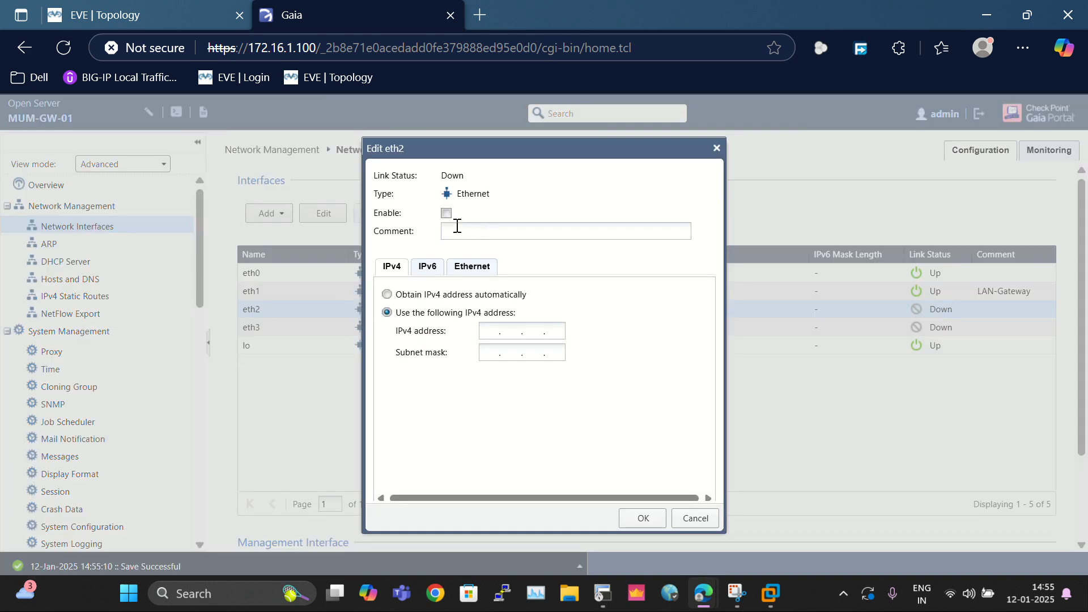
pyautogui.click(446, 213)
pyautogui.click(479, 229)
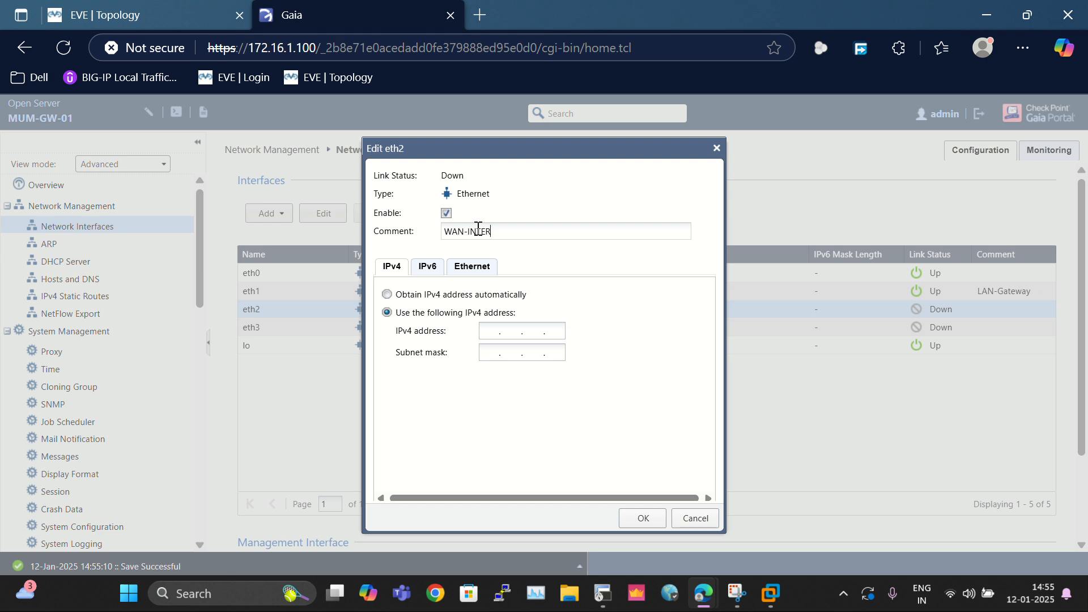
pyautogui.click(488, 329)
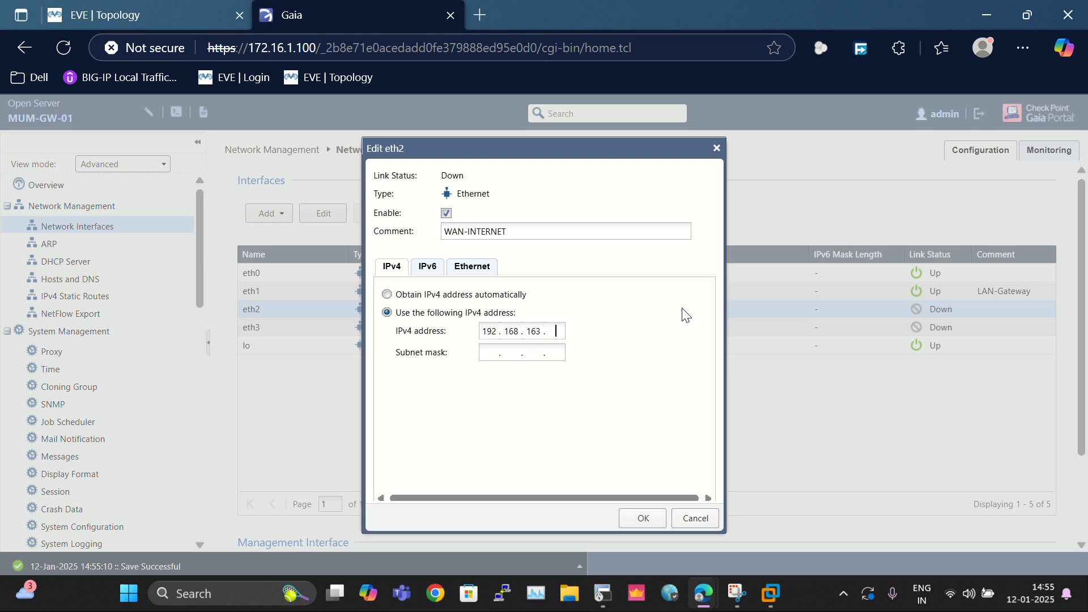
pyautogui.write('20255')
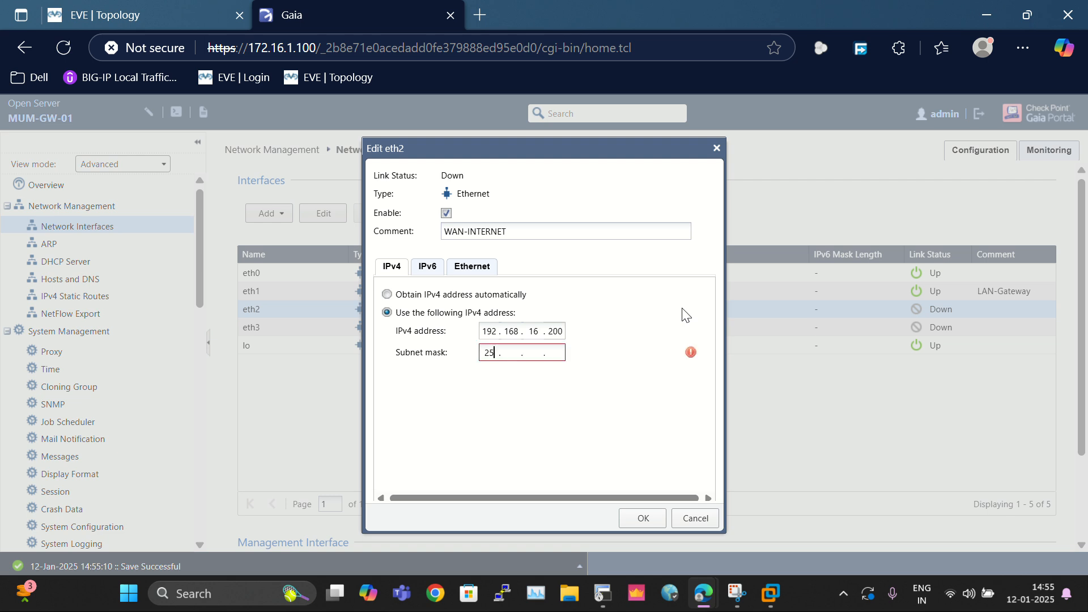
pyautogui.write('255.25')
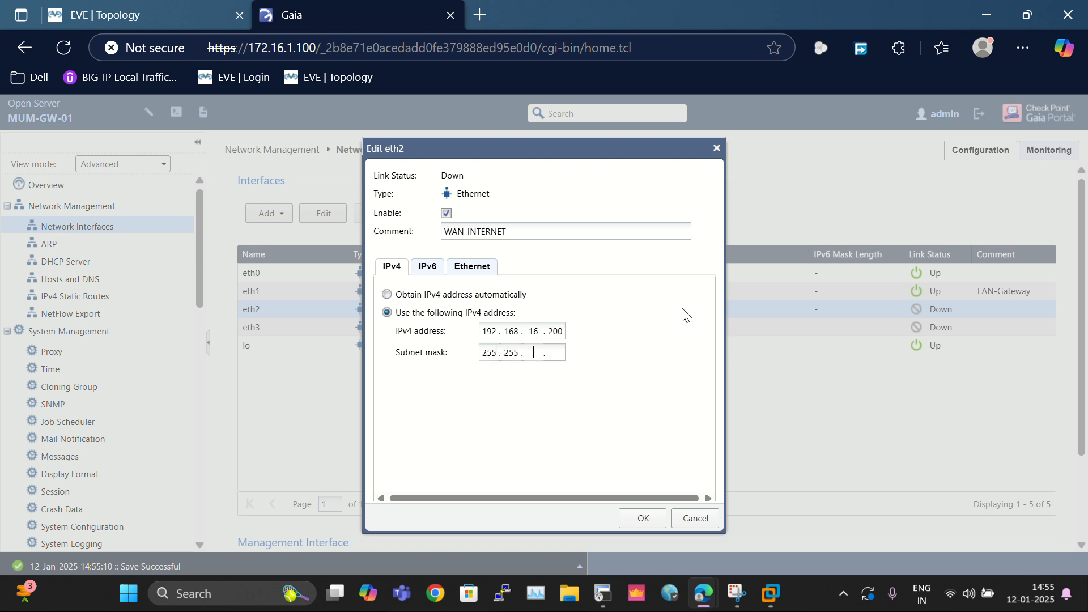
pyautogui.write('5')
pyautogui.write('0')
pyautogui.click(640, 520)
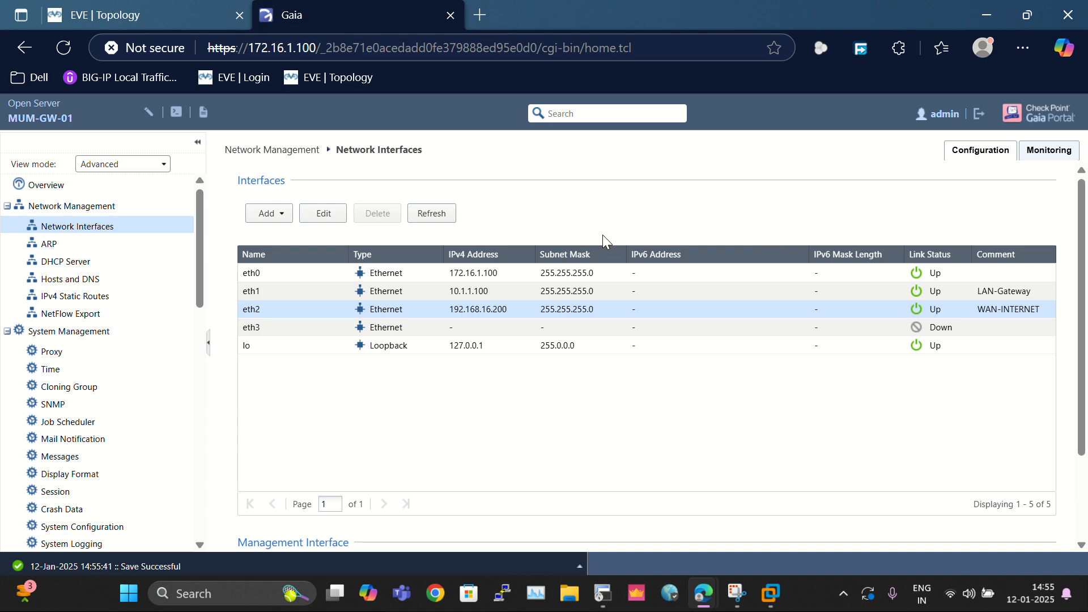
pyautogui.click(184, 12)
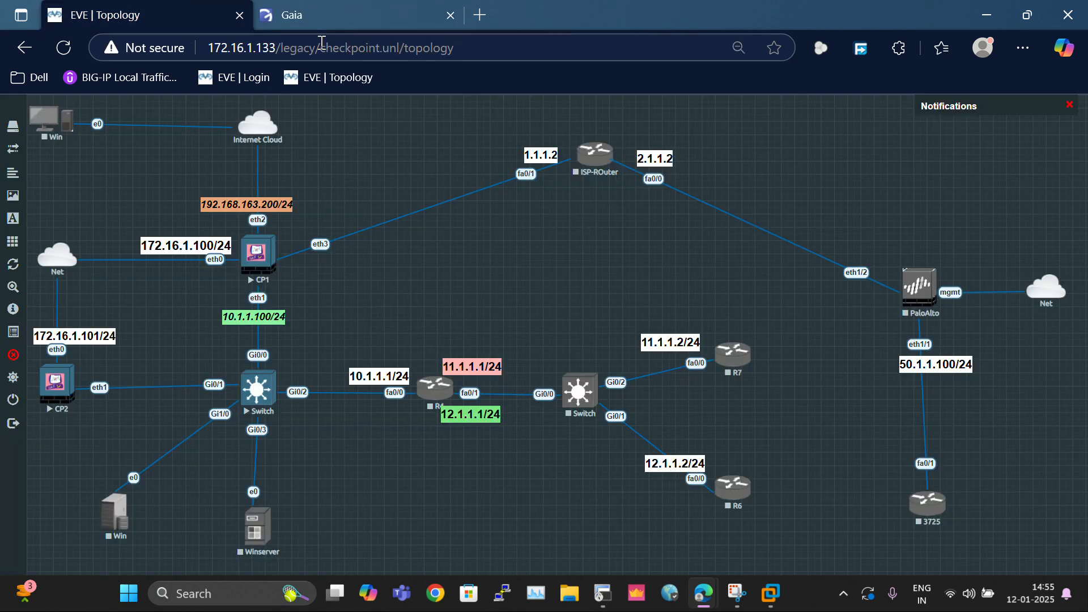
pyautogui.click(345, 19)
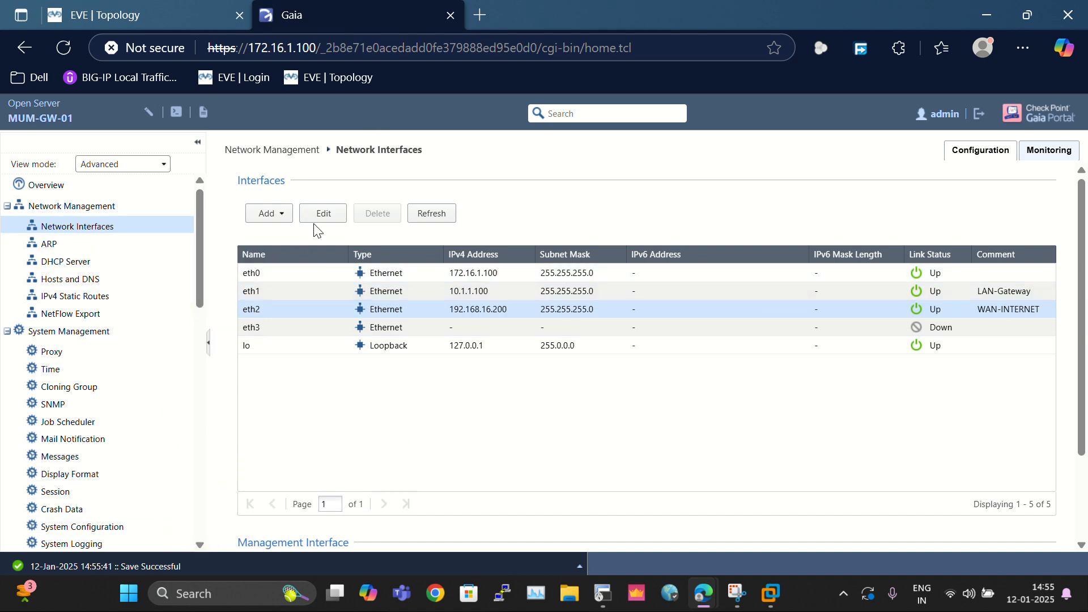
pyautogui.click(151, 16)
pyautogui.moveTo(713, 607)
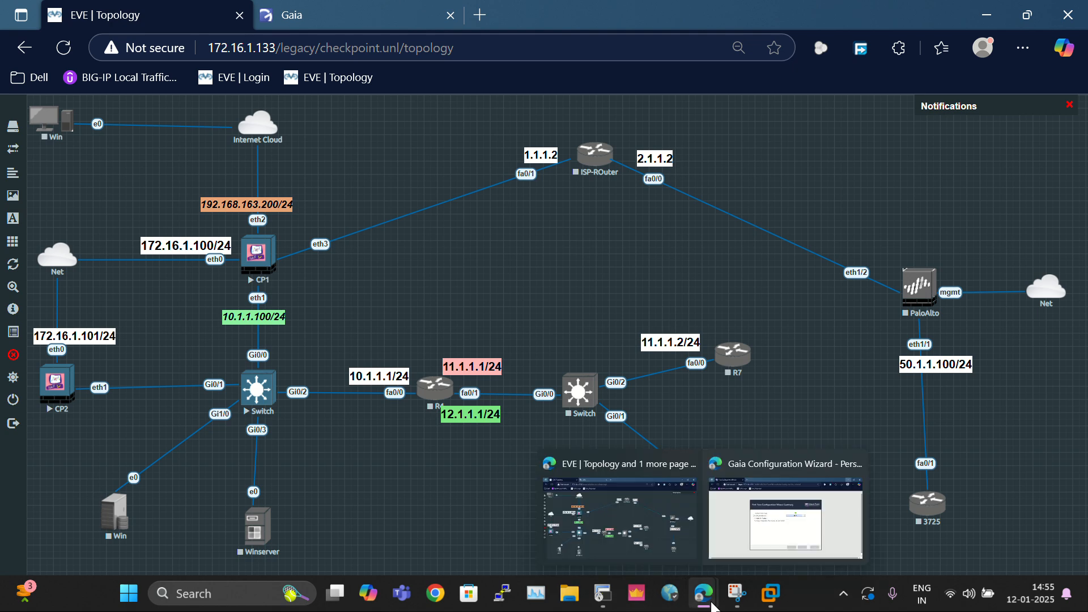
pyautogui.click(750, 524)
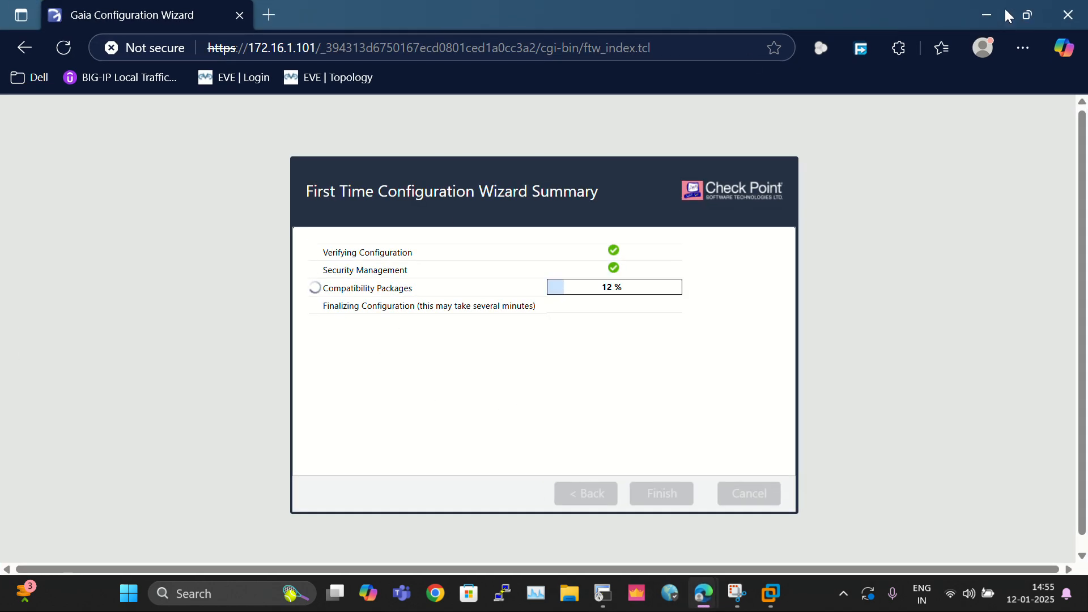
pyautogui.click(986, 15)
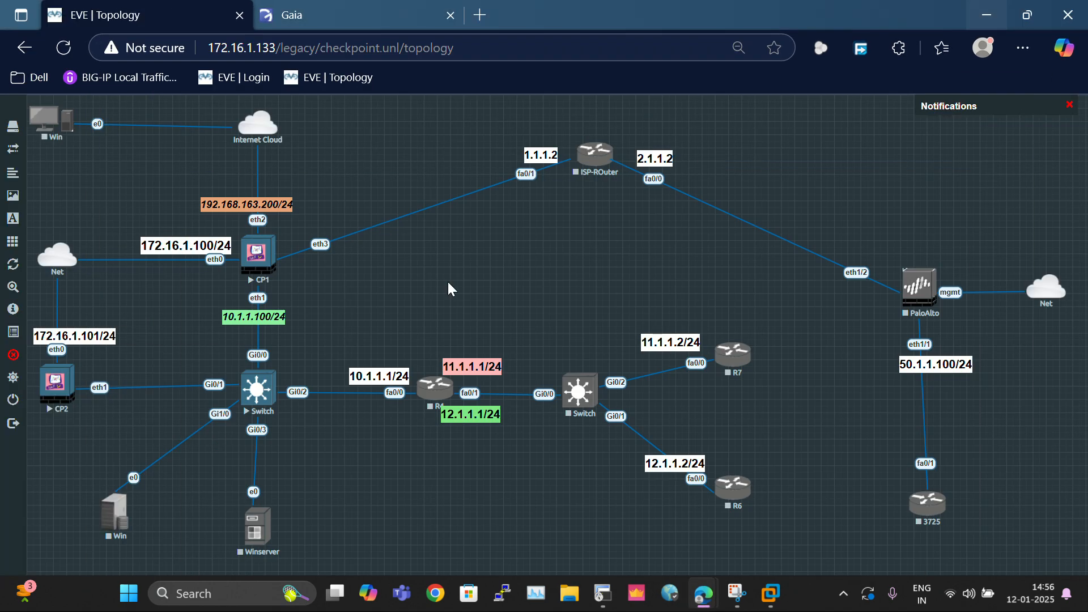
pyautogui.click(389, 13)
pyautogui.click(76, 15)
pyautogui.click(294, 19)
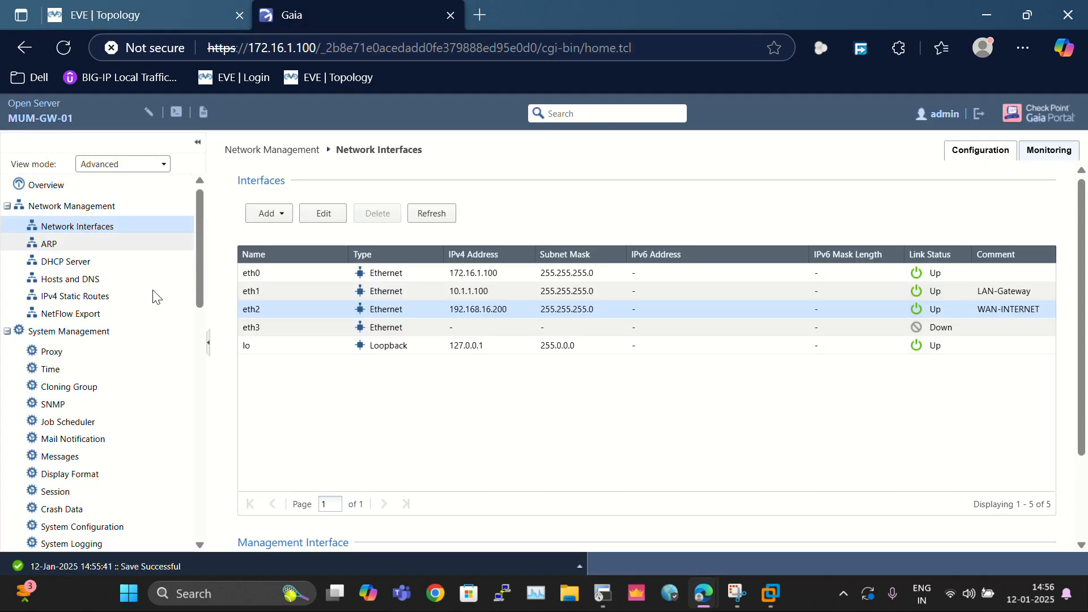
pyautogui.scroll(-1, 76, 425)
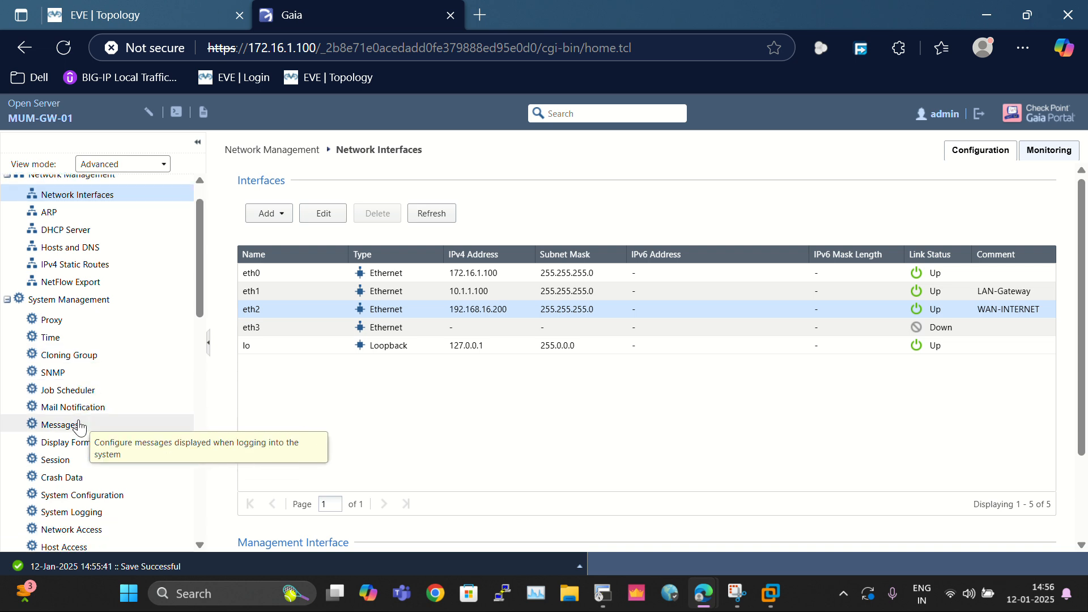
pyautogui.scroll(1, 90, 491)
pyautogui.scroll(-2, 89, 491)
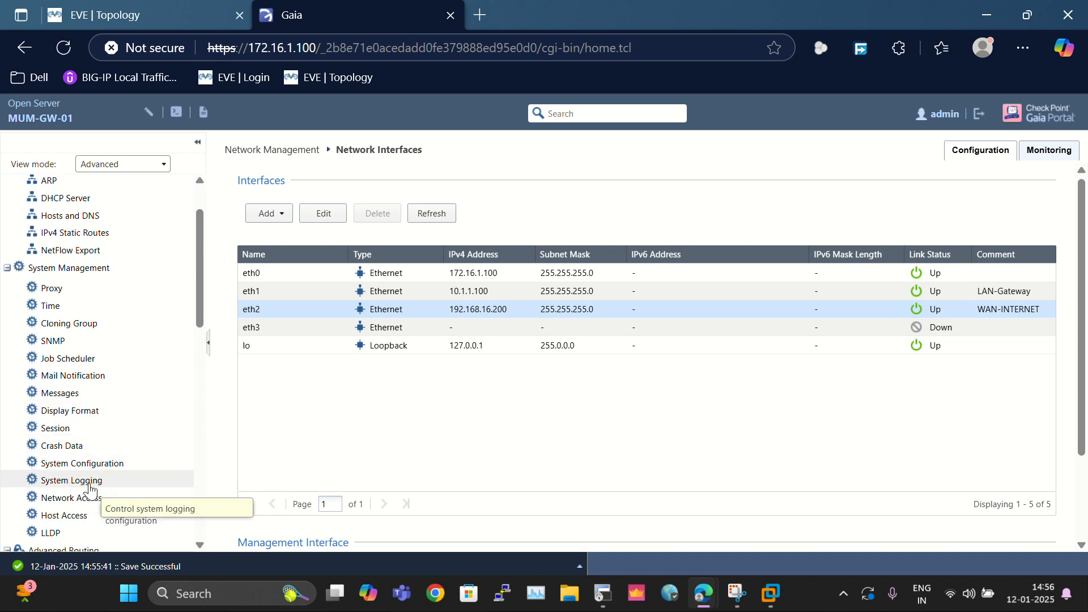
pyautogui.scroll(2, 89, 488)
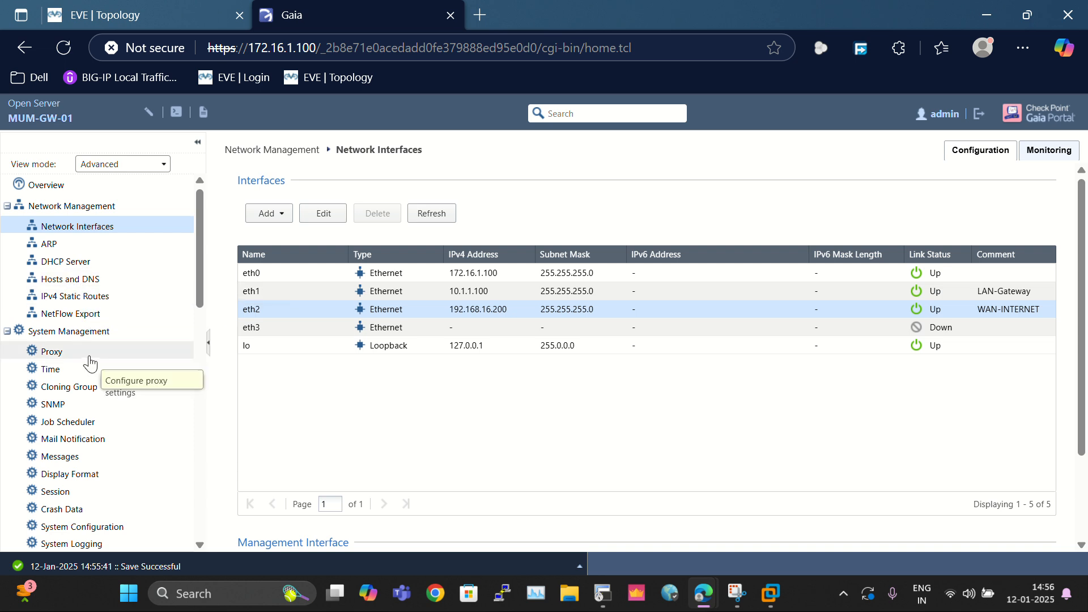
# Step: Change the Default IPv4 static route's gateway from 192.168.0.254 to 192.168.163.2
pyautogui.click(116, 296)
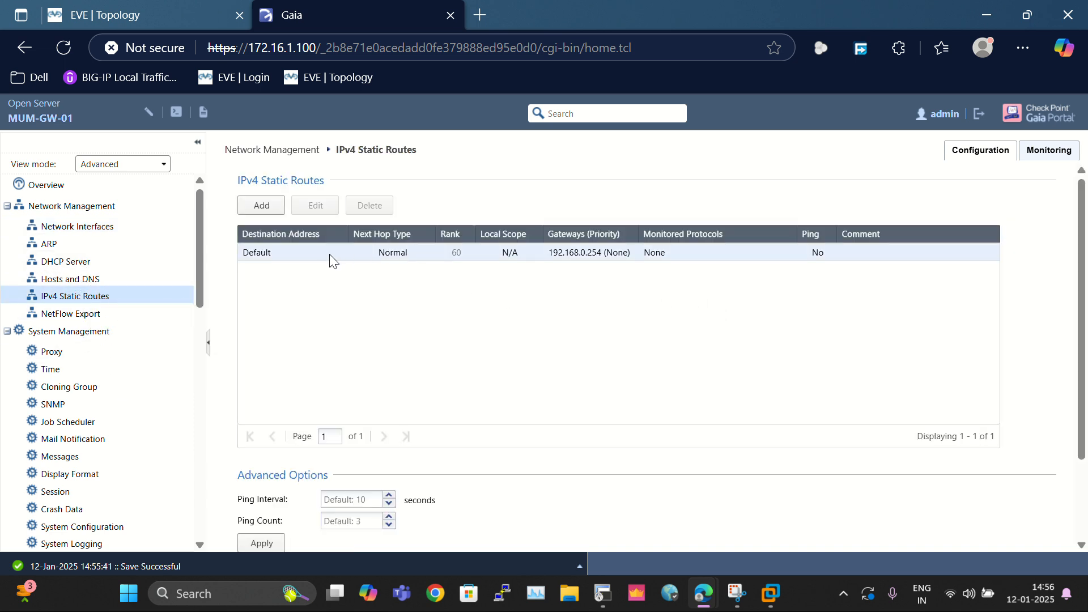
pyautogui.click(270, 250)
pyautogui.click(312, 220)
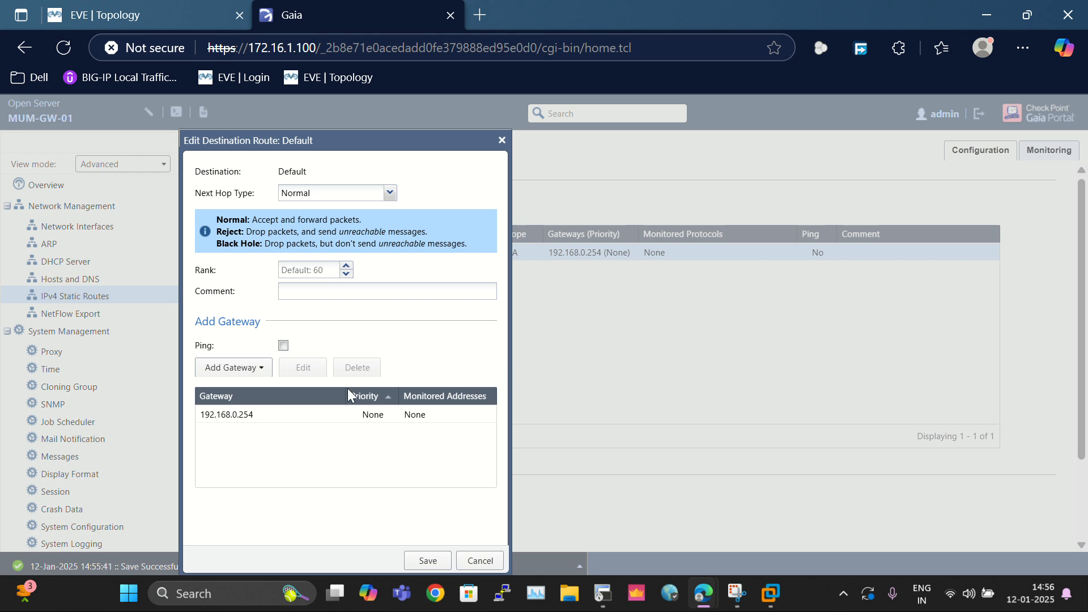
pyautogui.rightClick(285, 410)
pyautogui.click(255, 412)
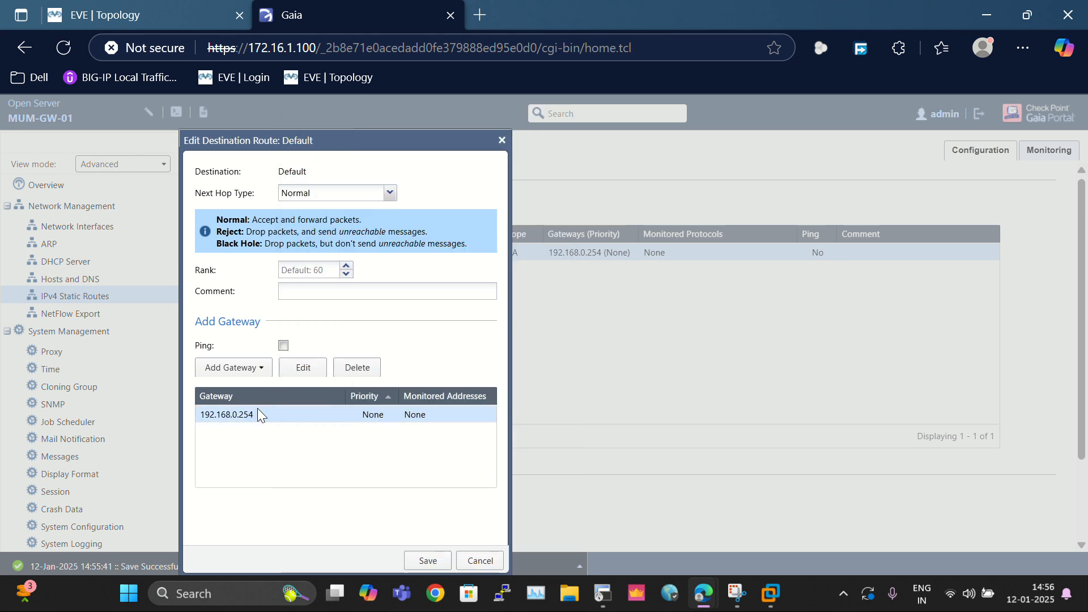
pyautogui.click(303, 367)
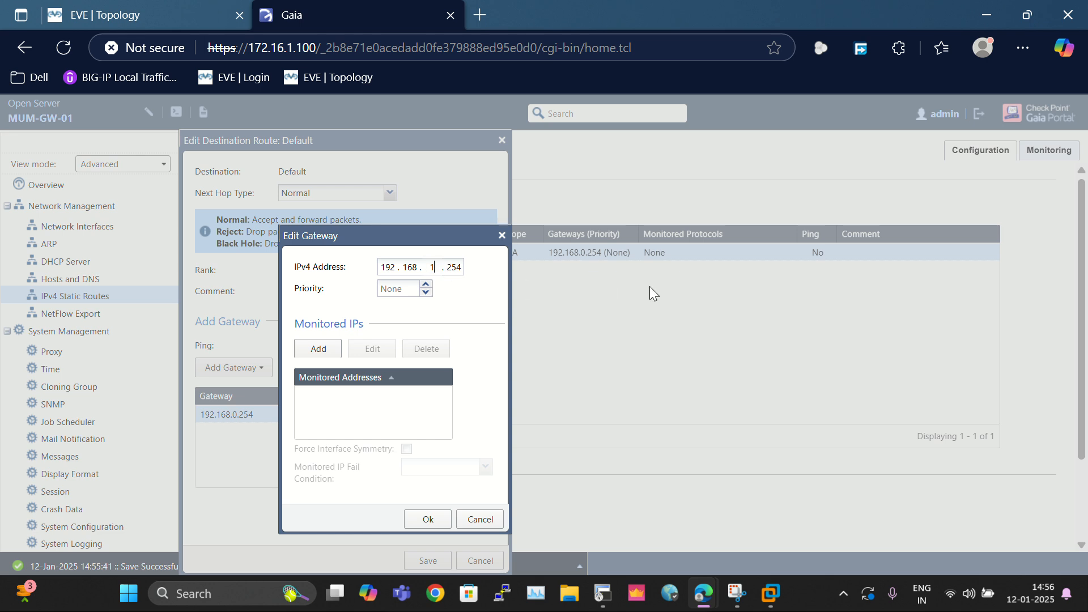
pyautogui.write('163 . 2')
pyautogui.click(434, 515)
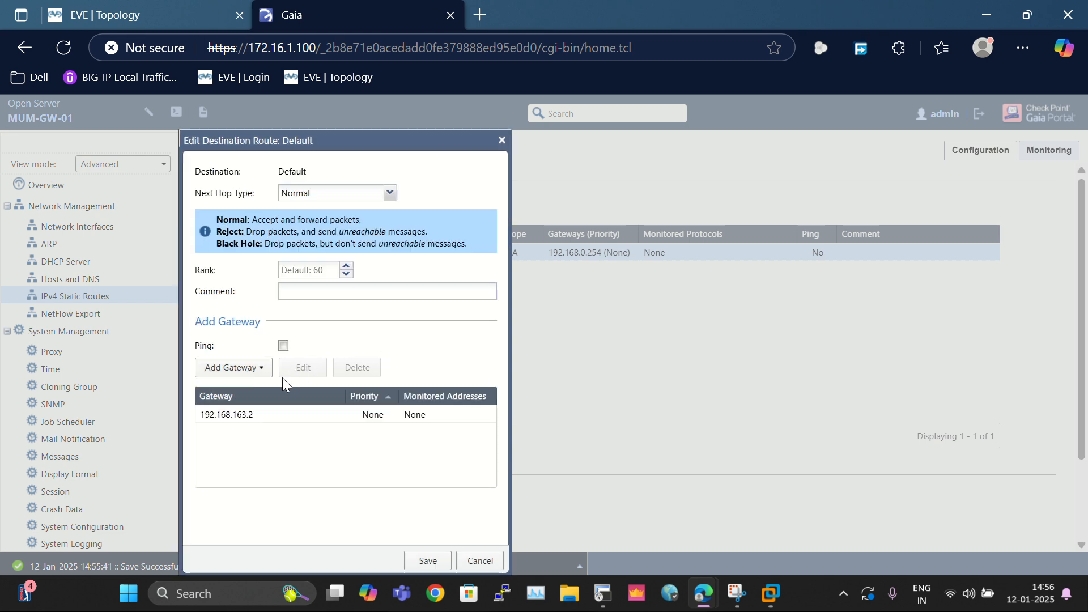
# Step: Save the updated default route, review it, and switch to the EVE topology
pyautogui.click(283, 346)
pyautogui.click(284, 346)
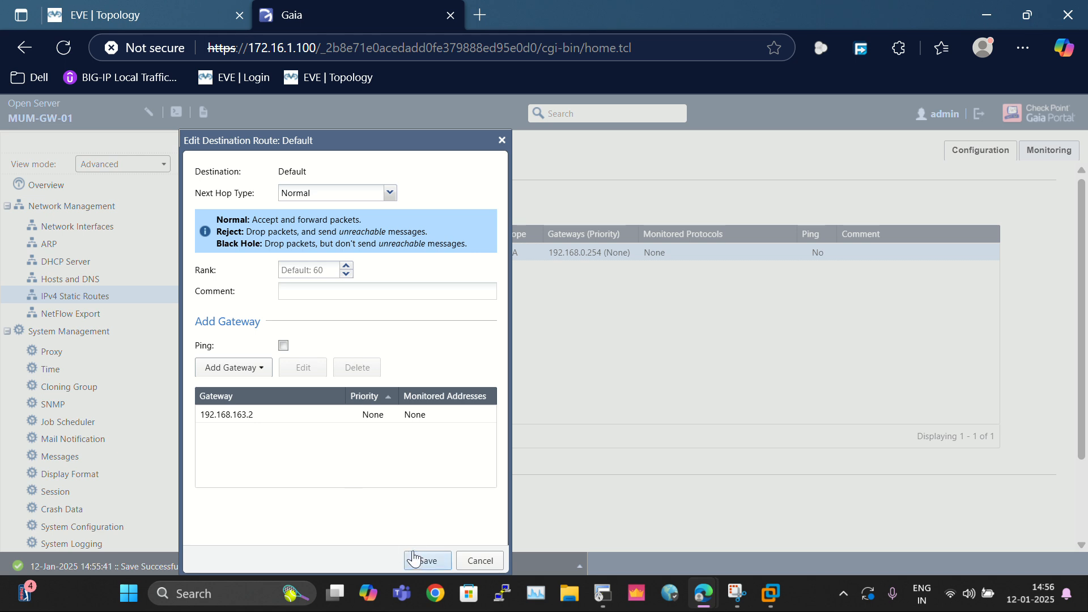
pyautogui.click(428, 560)
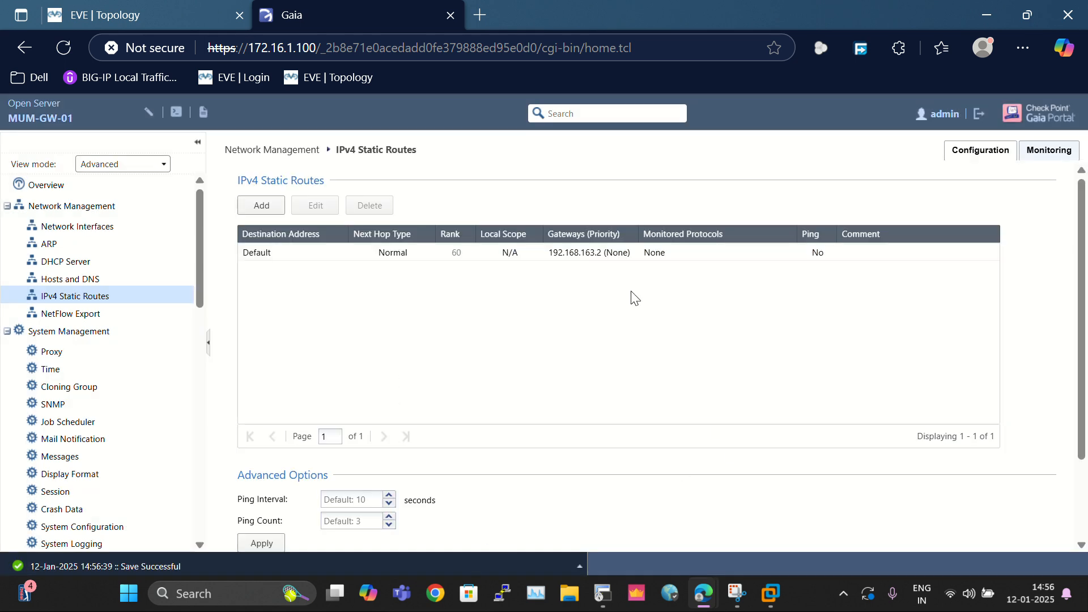
pyautogui.click(263, 256)
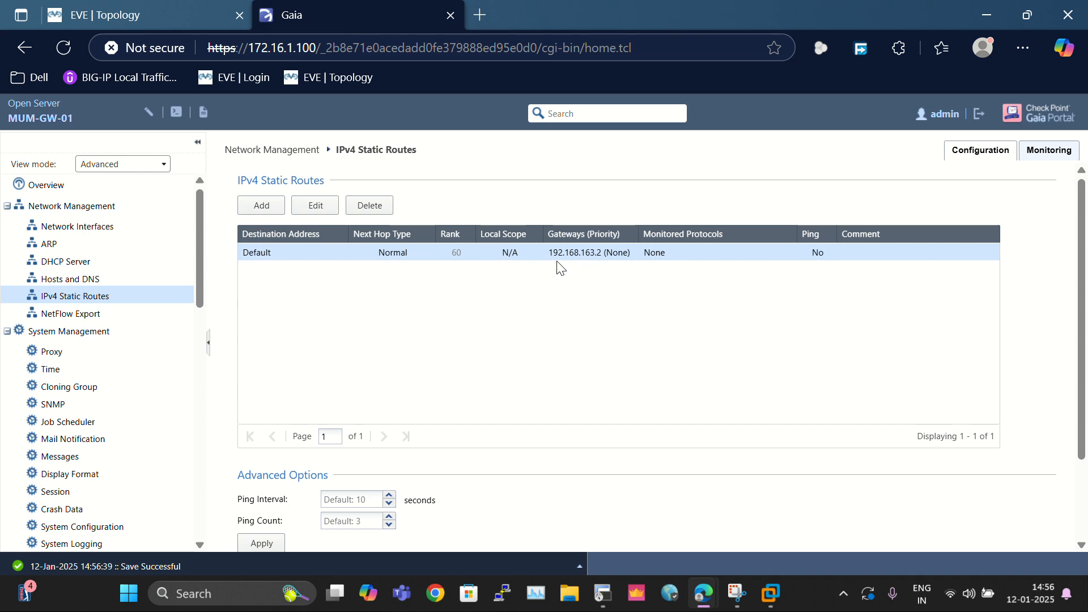
pyautogui.click(125, 5)
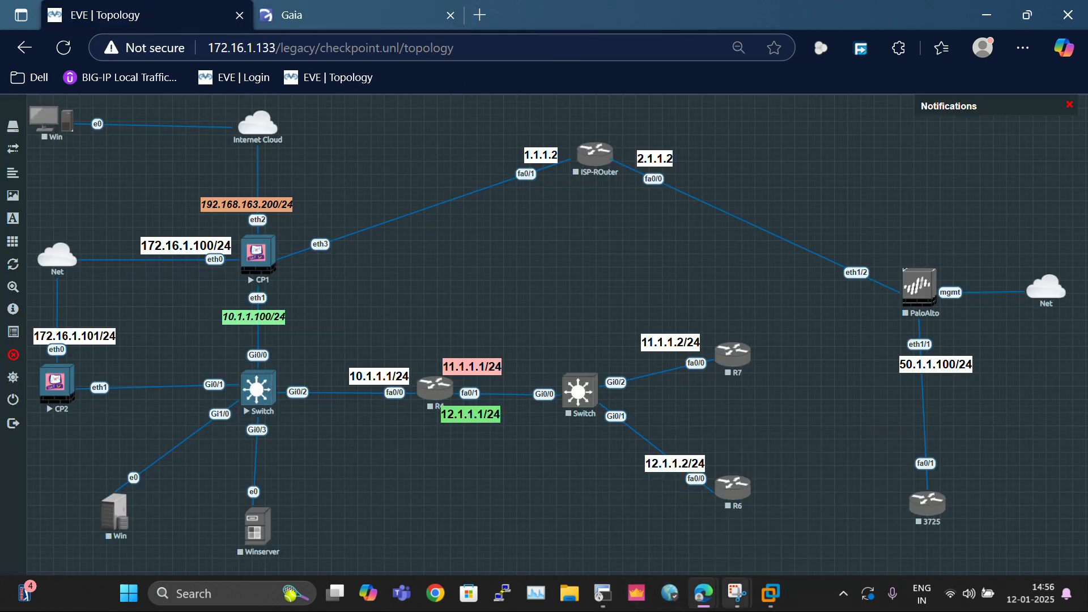
# Step: In the CP1 console, ping 8.8.8.8 and display the routing table with show route
pyautogui.click(603, 594)
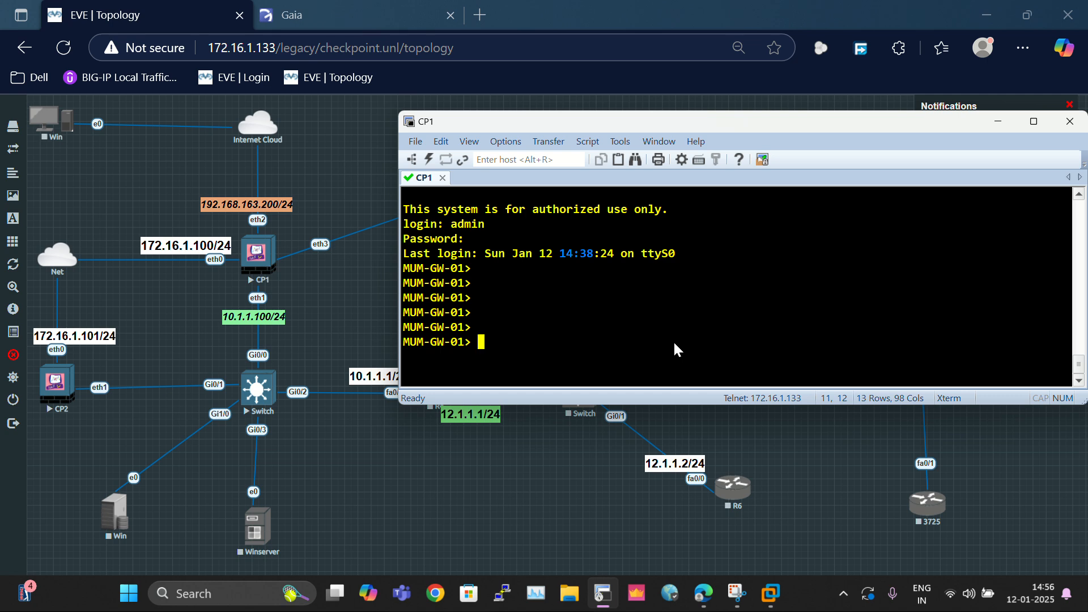
pyautogui.write('ping 8.8.8.8')
pyautogui.press('Return')
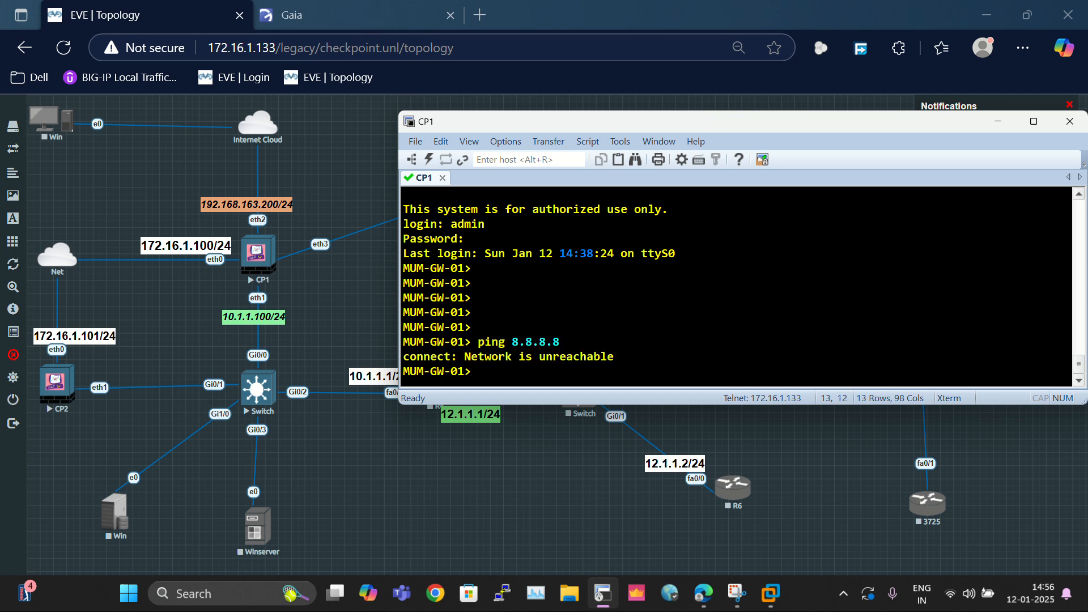
pyautogui.write('sh')
pyautogui.press('Tab')
pyautogui.write('route')
pyautogui.press('Return')
pyautogui.press('Return')
pyautogui.press('Return')
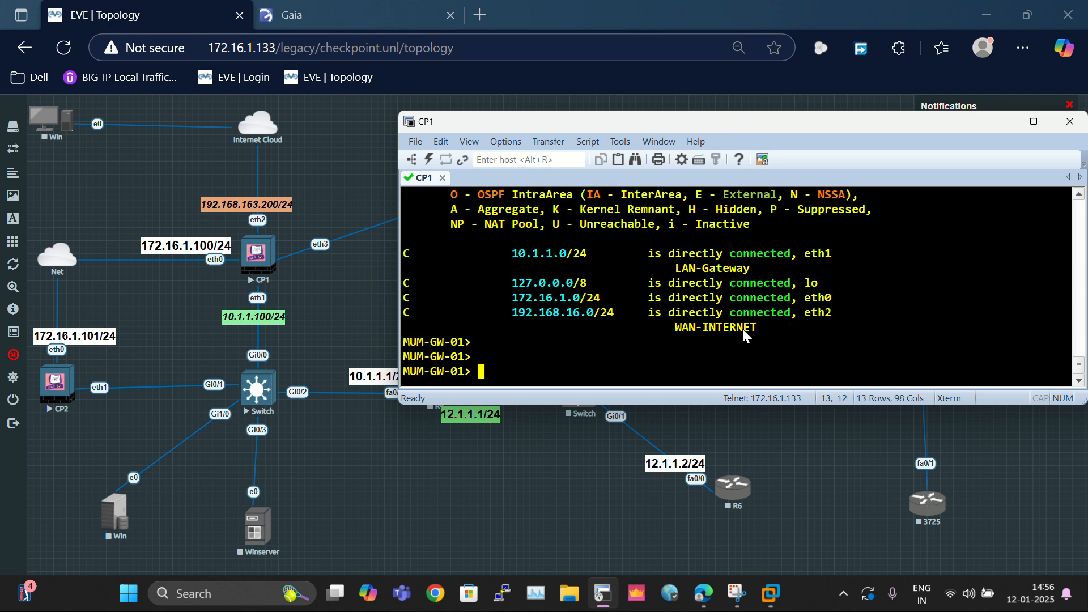
# Step: Show the saved static-route configuration and highlight the default route's gateway address
pyautogui.write('sh')
pyautogui.press('Tab')
pyautogui.write('cofi')
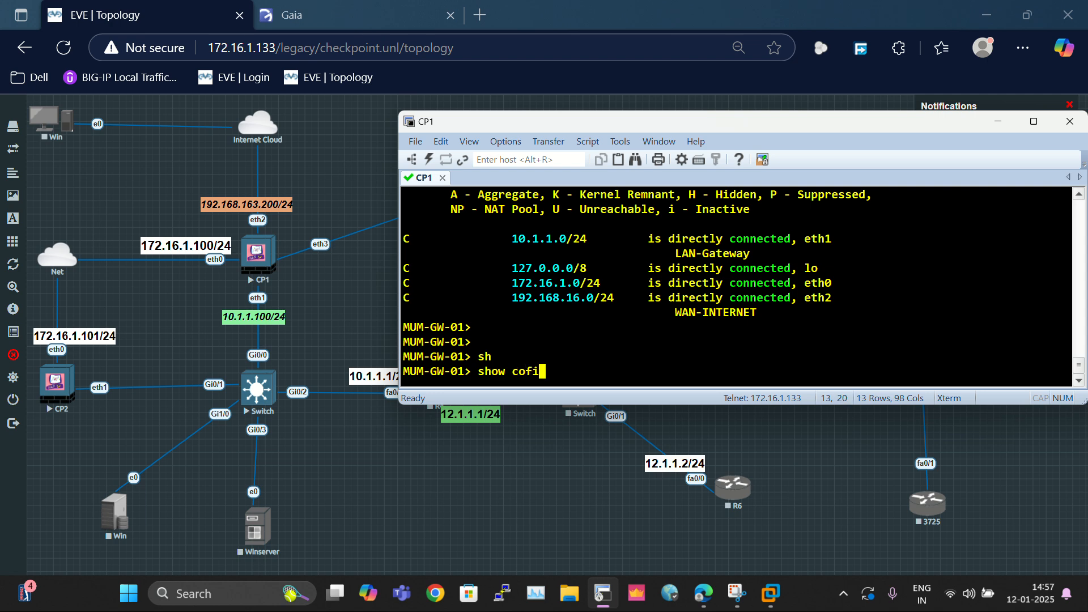
pyautogui.press('Tab')
pyautogui.press('BackSpace')
pyautogui.press('BackSpace')
pyautogui.write('nfi')
pyautogui.press('Tab')
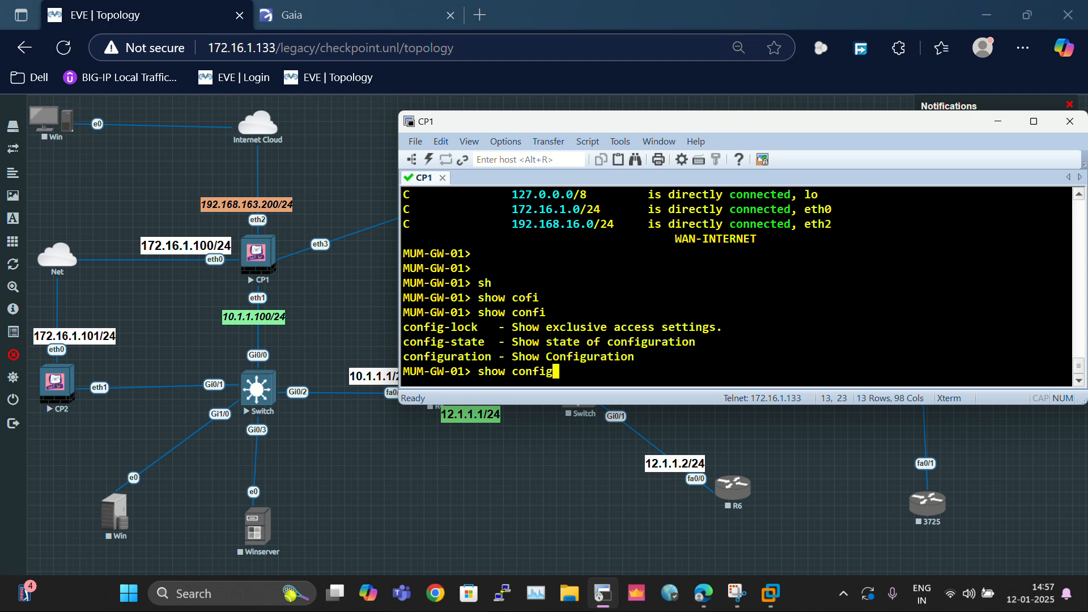
pyautogui.write('u')
pyautogui.press('Tab')
pyautogui.write('st')
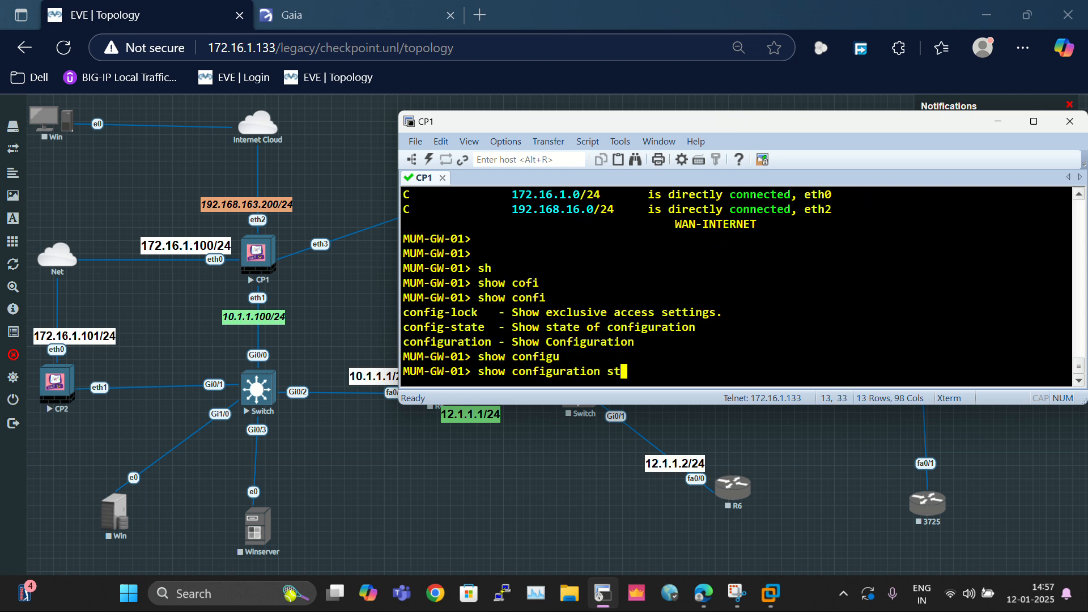
pyautogui.press('Tab')
pyautogui.write('ro')
pyautogui.press('Tab')
pyautogui.press('Return')
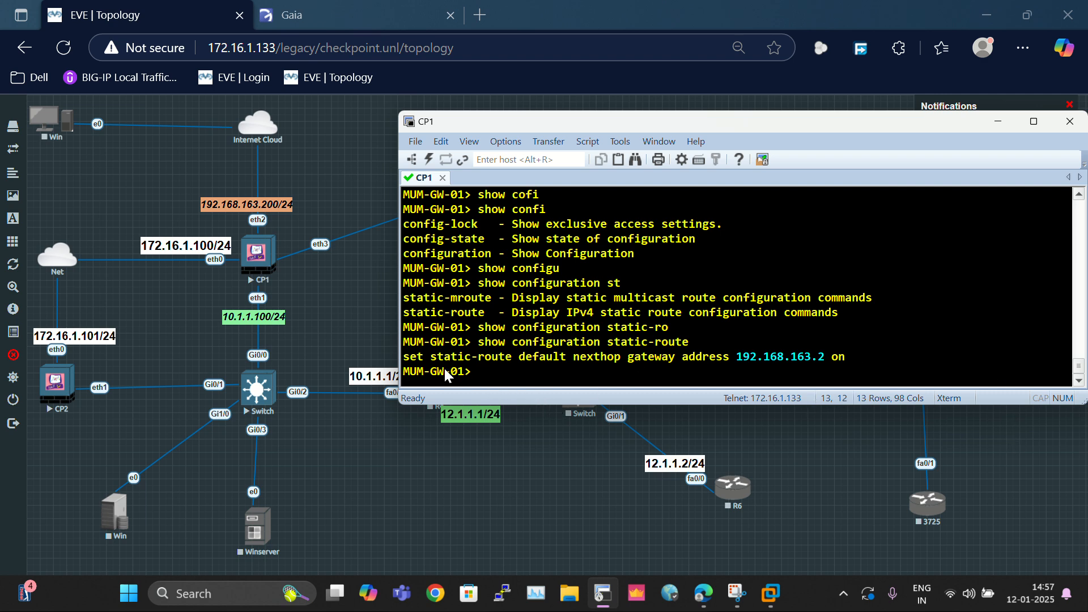
pyautogui.tripleClick(419, 357)
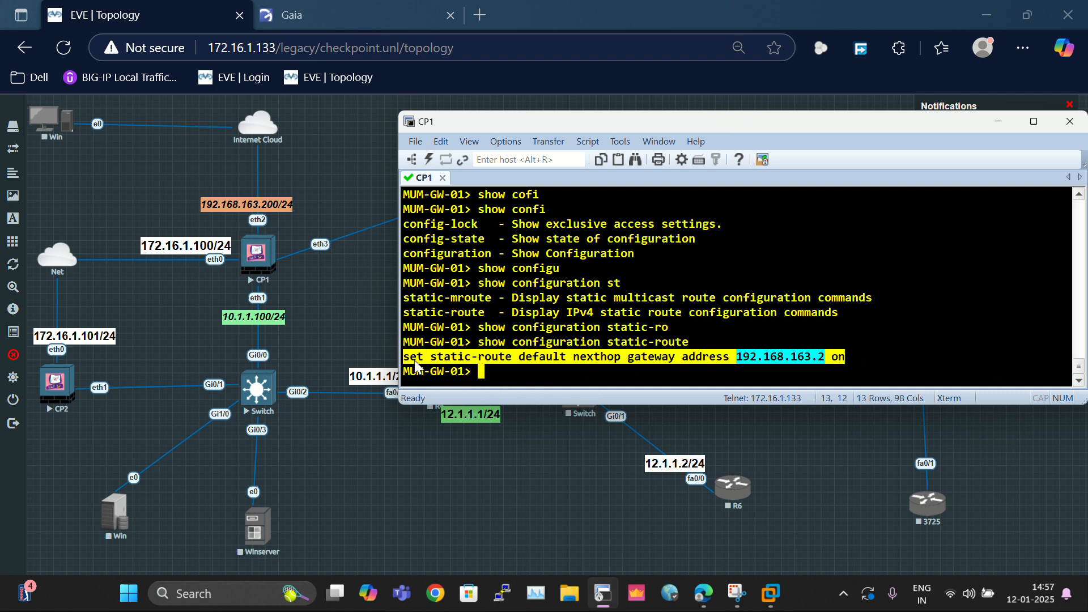
pyautogui.click(520, 364)
pyautogui.moveTo(729, 358); pyautogui.dragTo(814, 356)
pyautogui.click(955, 348)
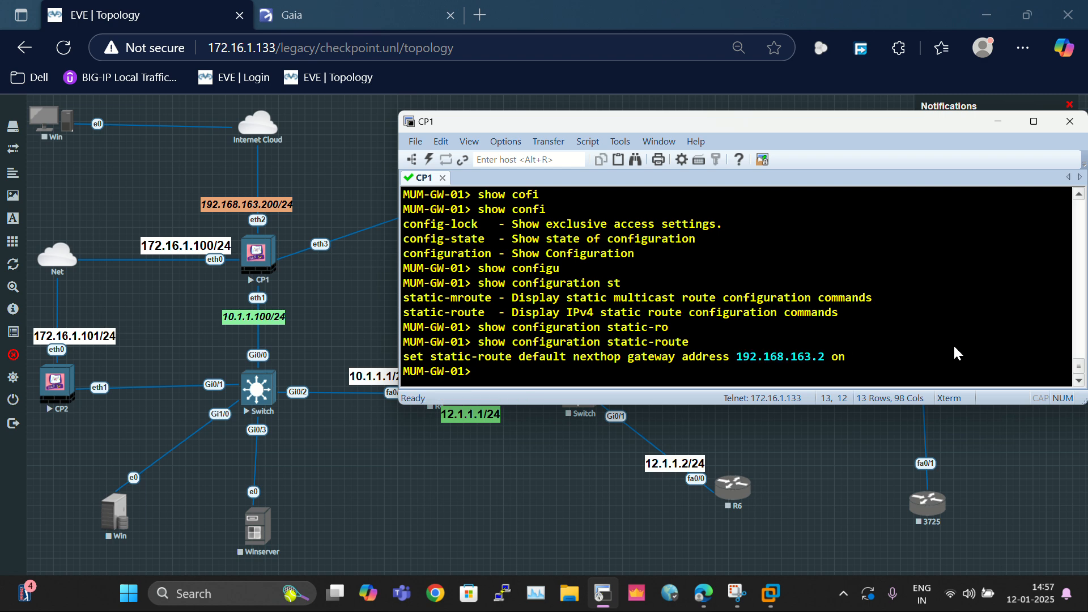
# Step: Run fw getifs and highlight eth0's and eth2's addresses, revealing eth2 at 192.168.16.200
pyautogui.write('fw getifs')
pyautogui.press('Return')
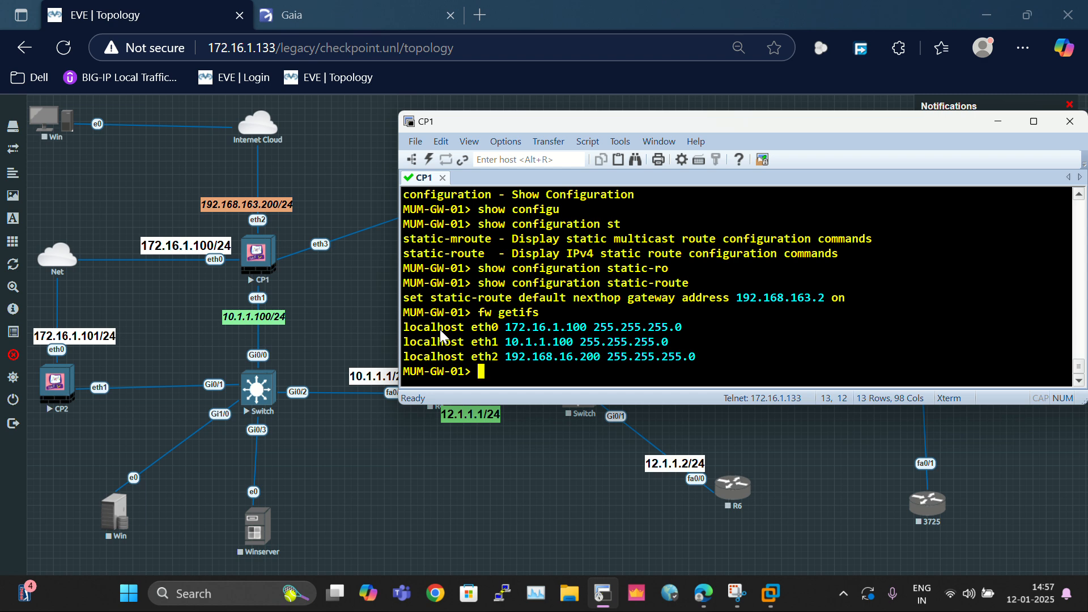
pyautogui.moveTo(506, 328); pyautogui.dragTo(614, 327)
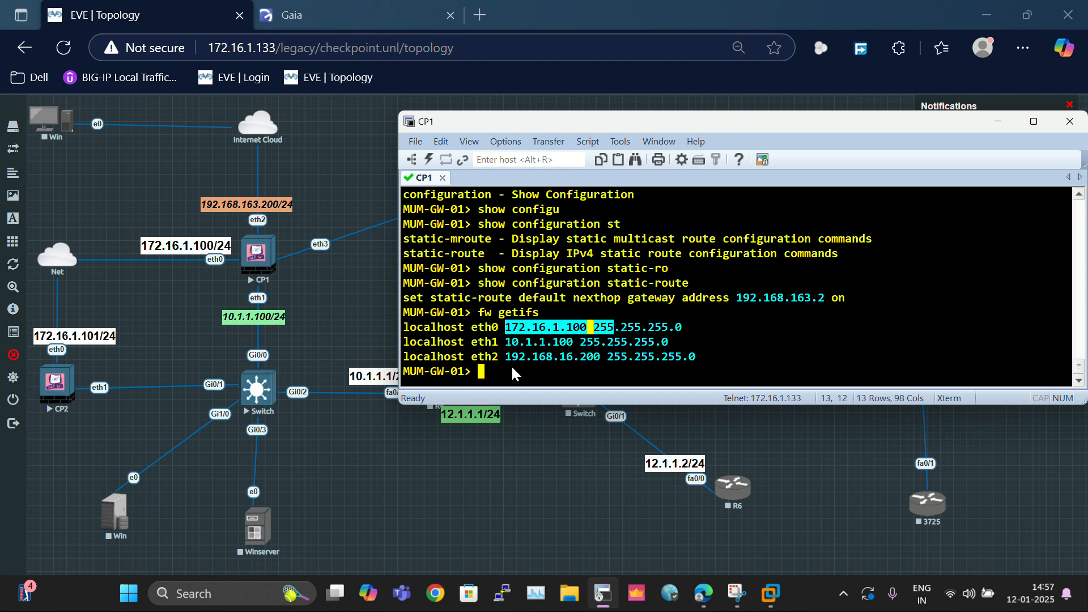
pyautogui.moveTo(507, 357); pyautogui.dragTo(589, 361)
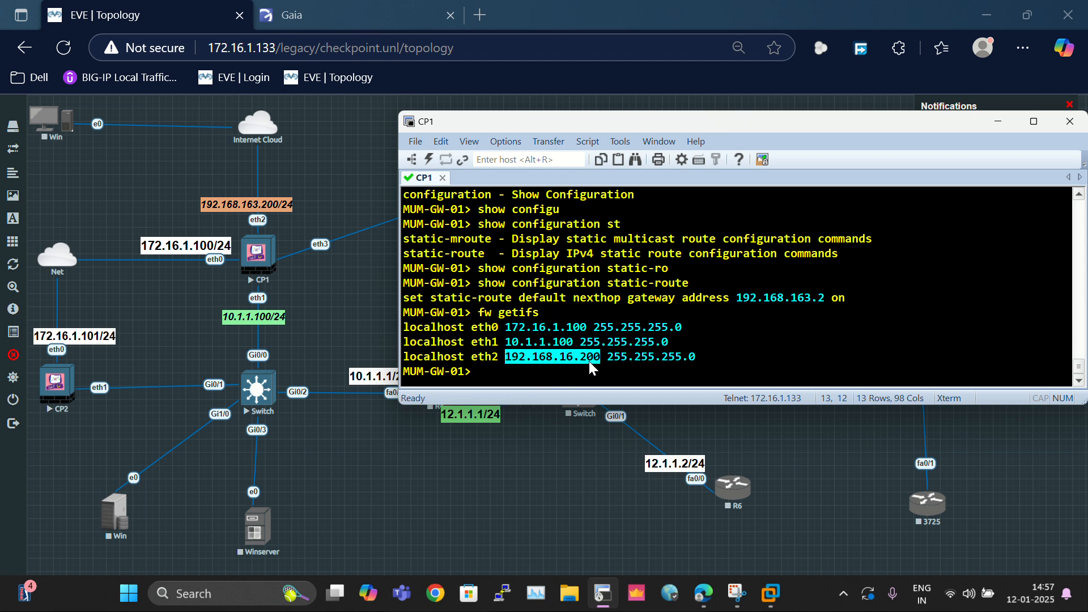
pyautogui.click(292, 15)
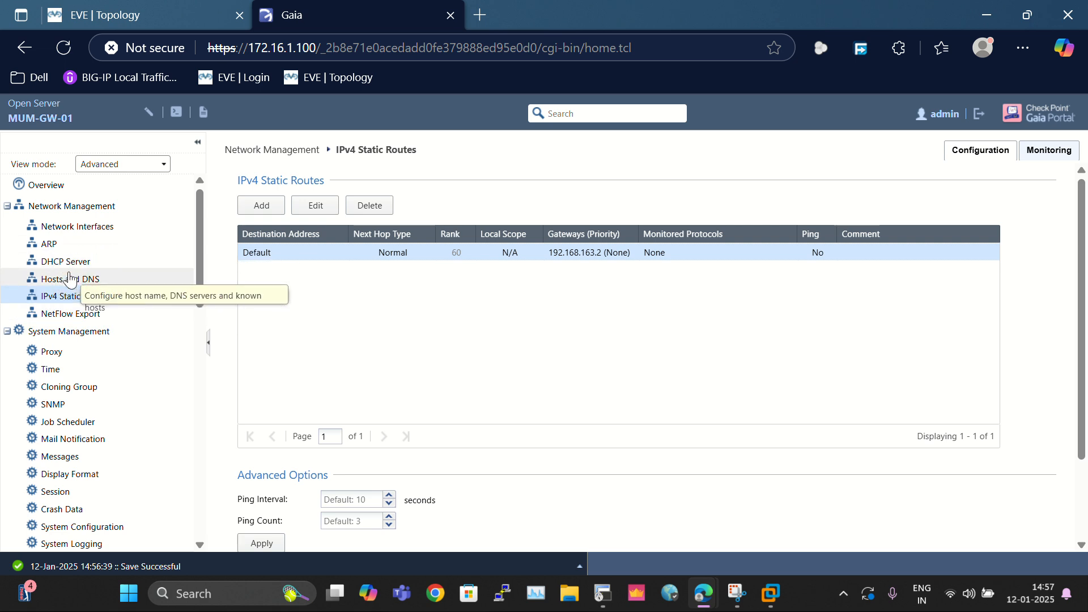
# Step: Edit eth2's address, changing the third octet from 16 to 163, then return to the EVE topology
pyautogui.click(86, 227)
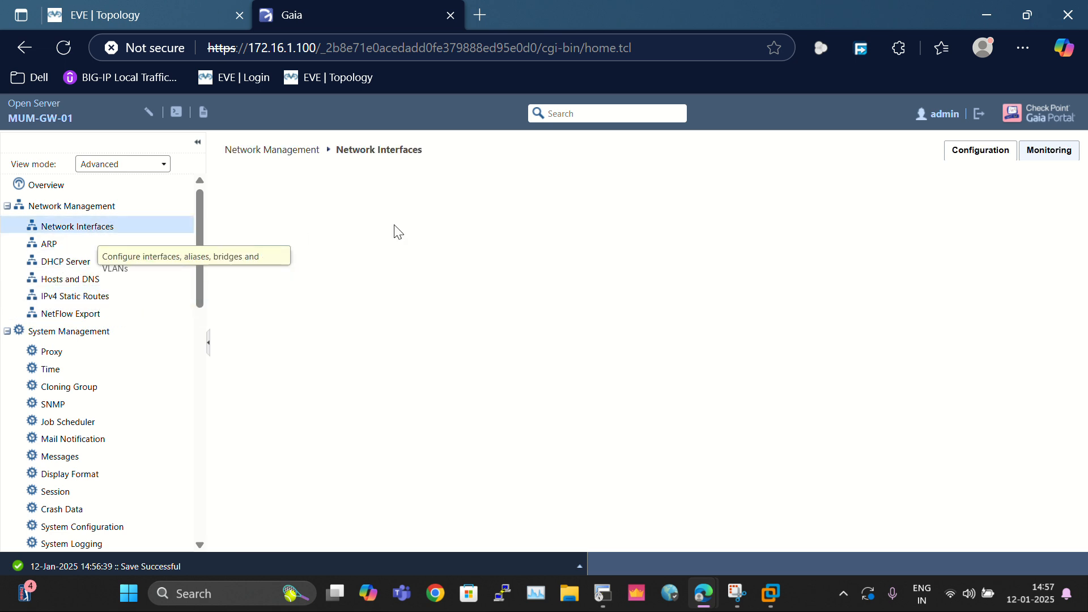
pyautogui.click(388, 311)
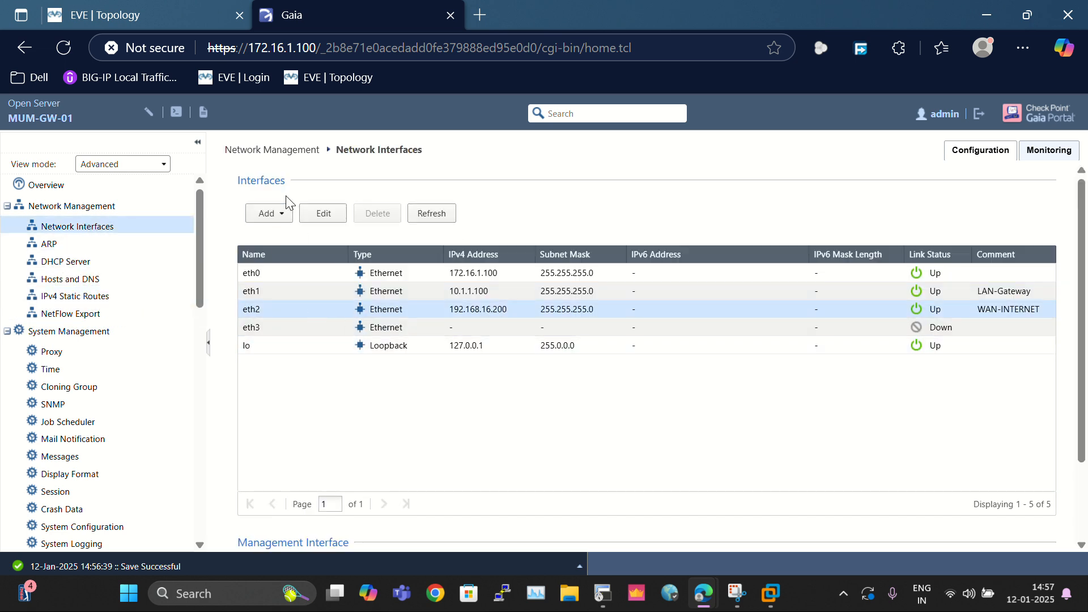
pyautogui.click(323, 213)
pyautogui.click(537, 331)
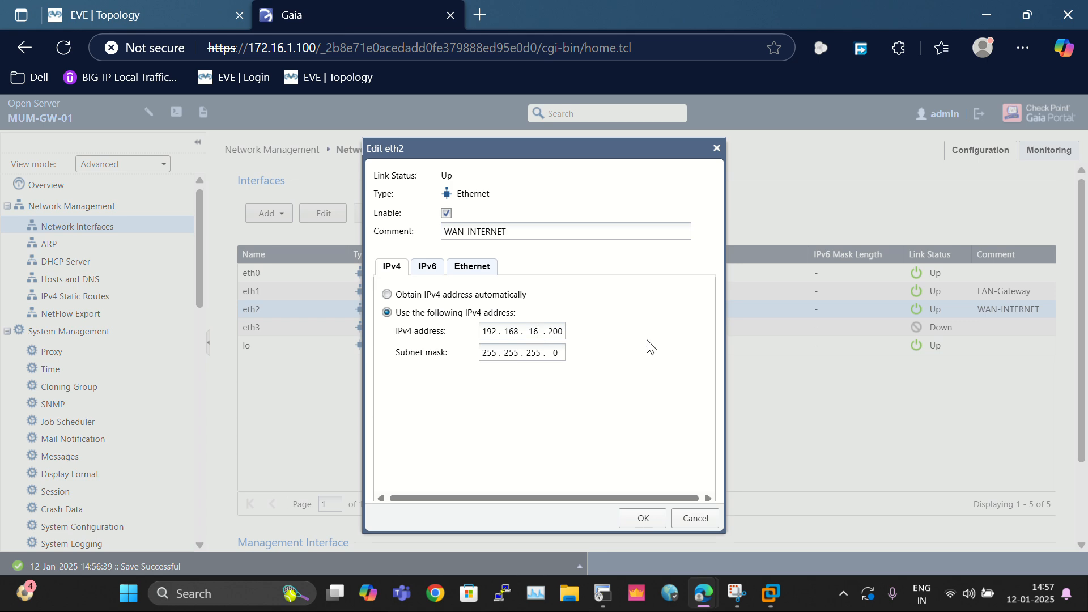
pyautogui.write('3')
pyautogui.click(650, 518)
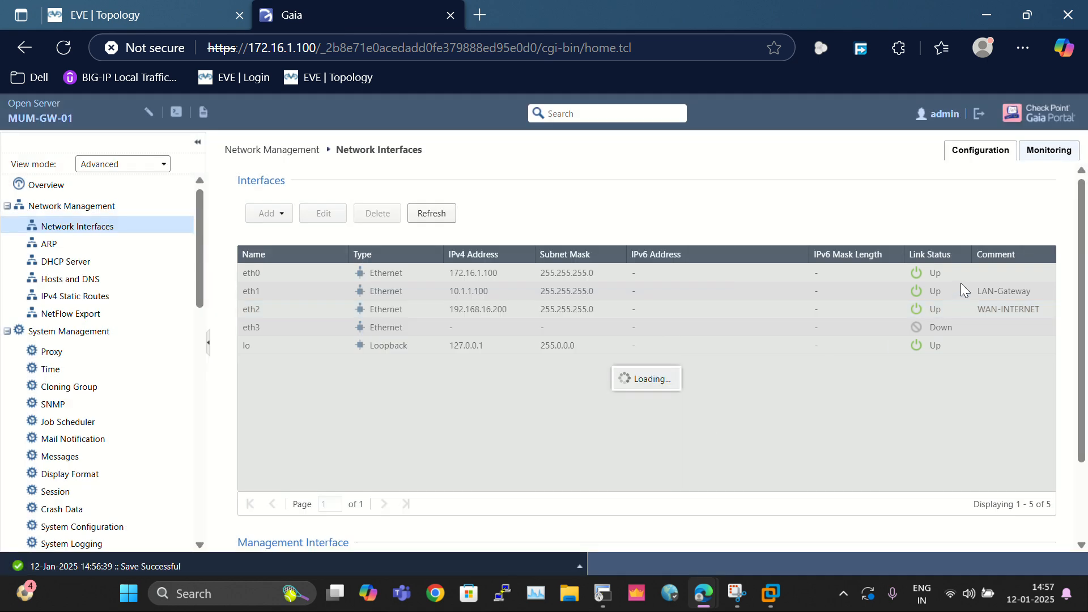
pyautogui.click(206, 8)
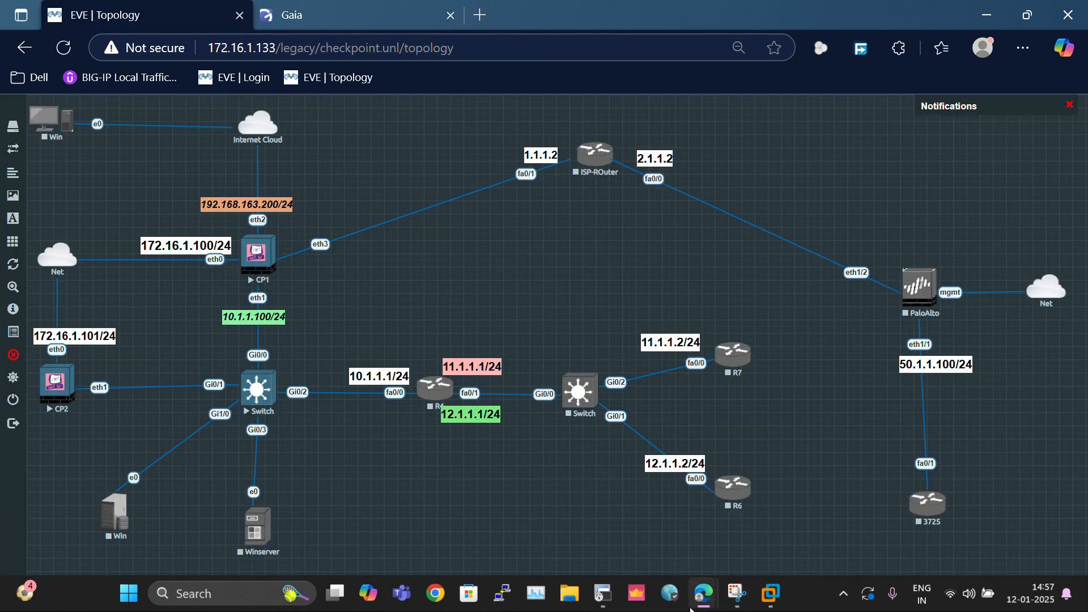
# Step: Rerun 'fw getifs' in the CP1 session to confirm eth2 reads 192.168.163.200
pyautogui.click(603, 593)
pyautogui.click(787, 356)
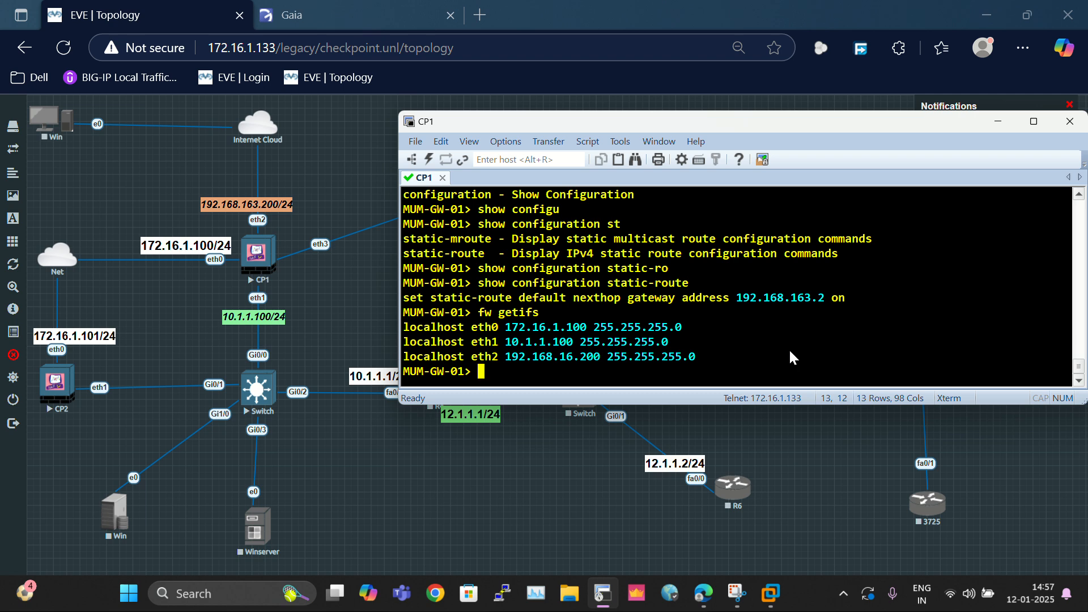
pyautogui.press('Up')
pyautogui.press('Return')
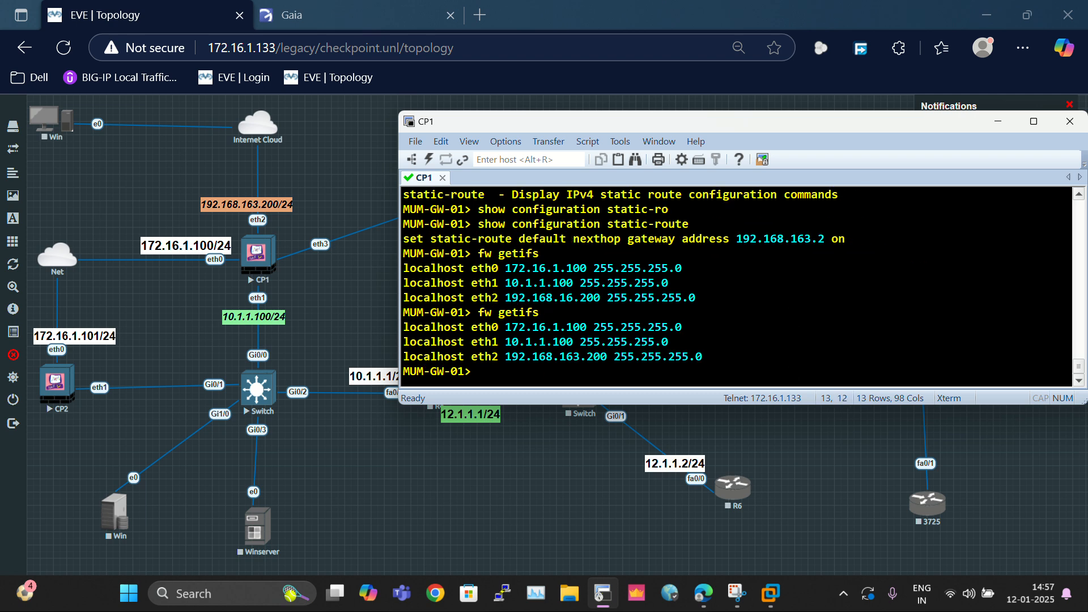
pyautogui.press('Return')
pyautogui.press('Return')
# Step: Ping 8.8.8.8 from MUM-GW-01, stop it, and highlight the 0% packet loss statistics
pyautogui.write('show route')
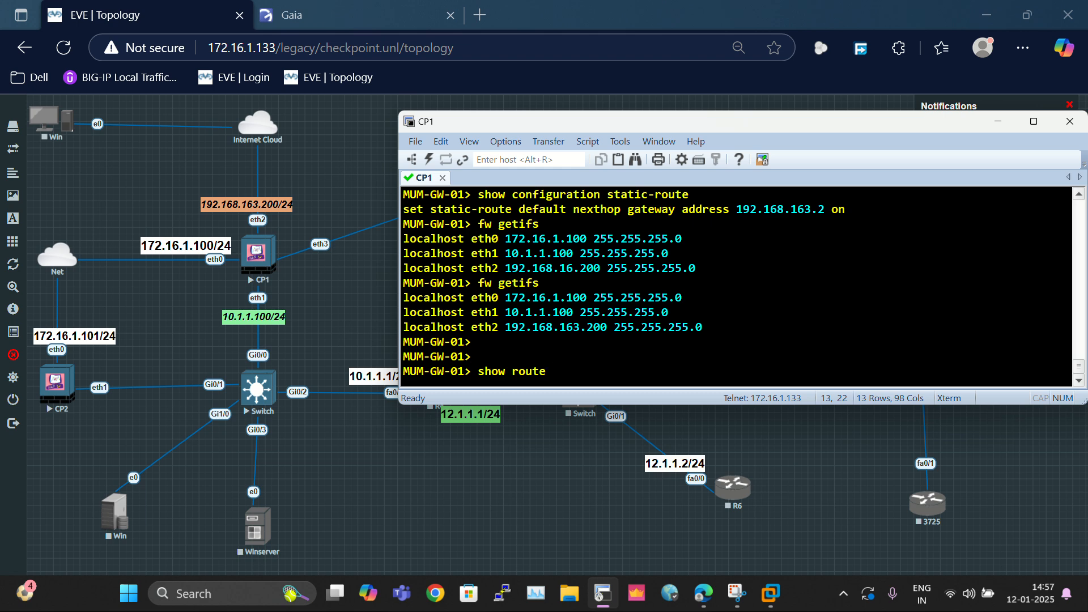
pyautogui.press('Up')
pyautogui.press('Return')
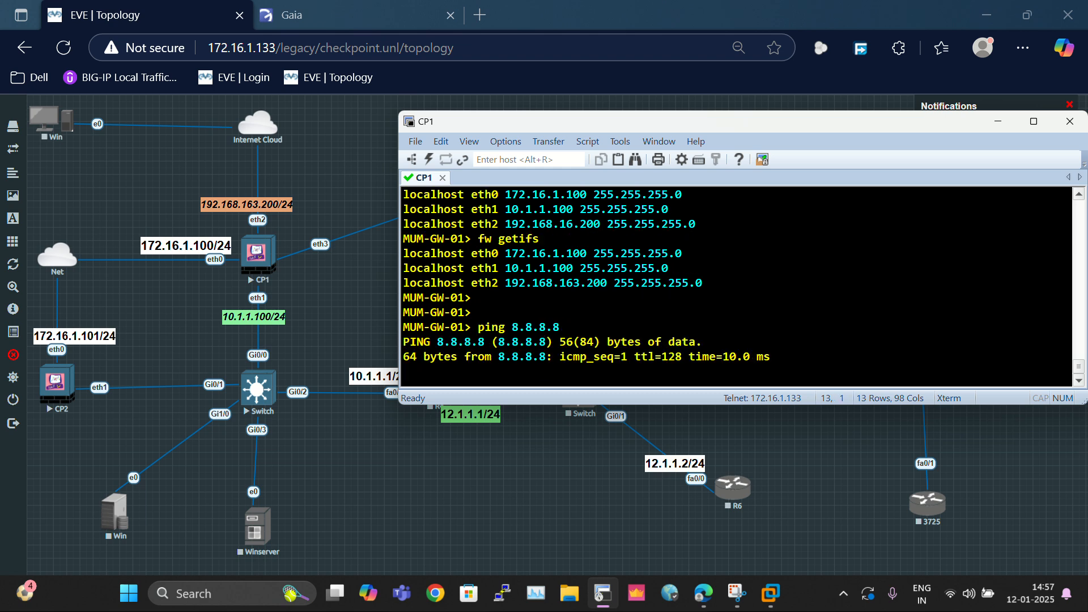
pyautogui.hotkey('ctrl', 'c')
pyautogui.press('Return')
pyautogui.press('Return')
pyautogui.press('Return')
pyautogui.press('Return')
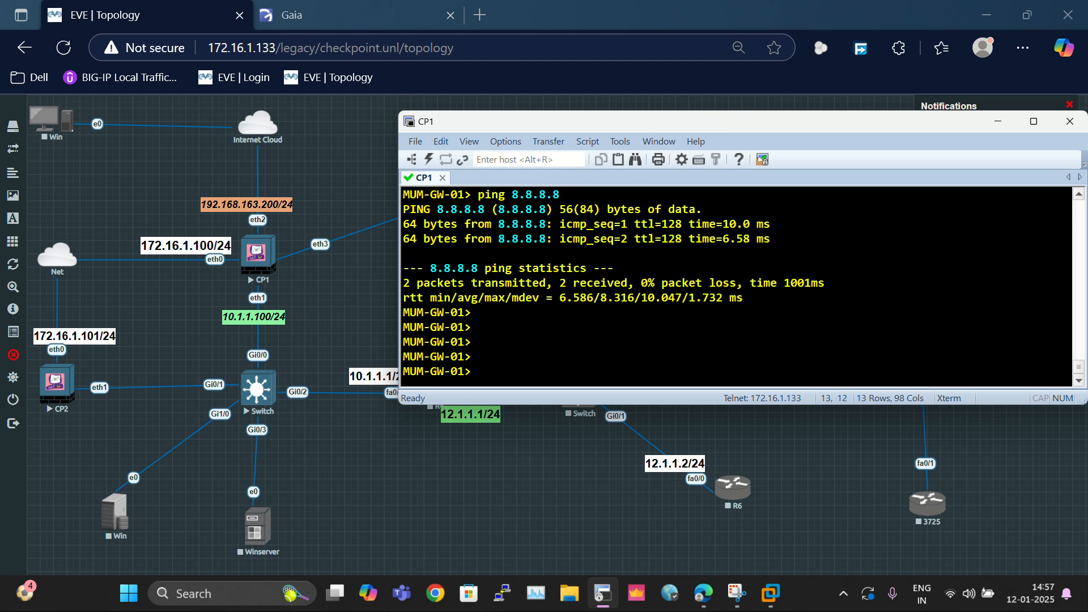
pyautogui.moveTo(432, 196); pyautogui.dragTo(799, 320)
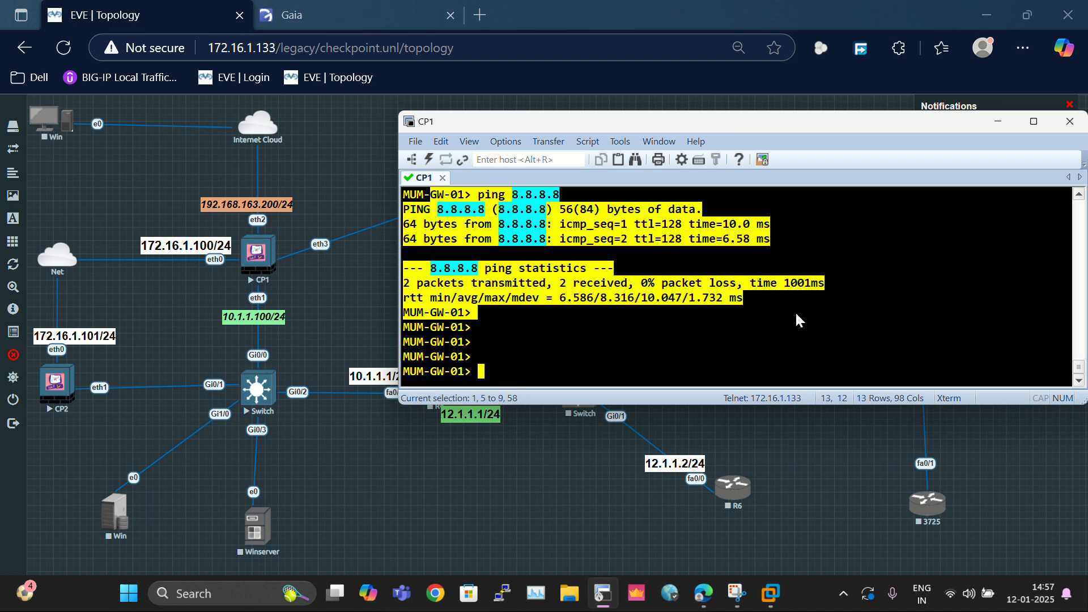
pyautogui.click(486, 211)
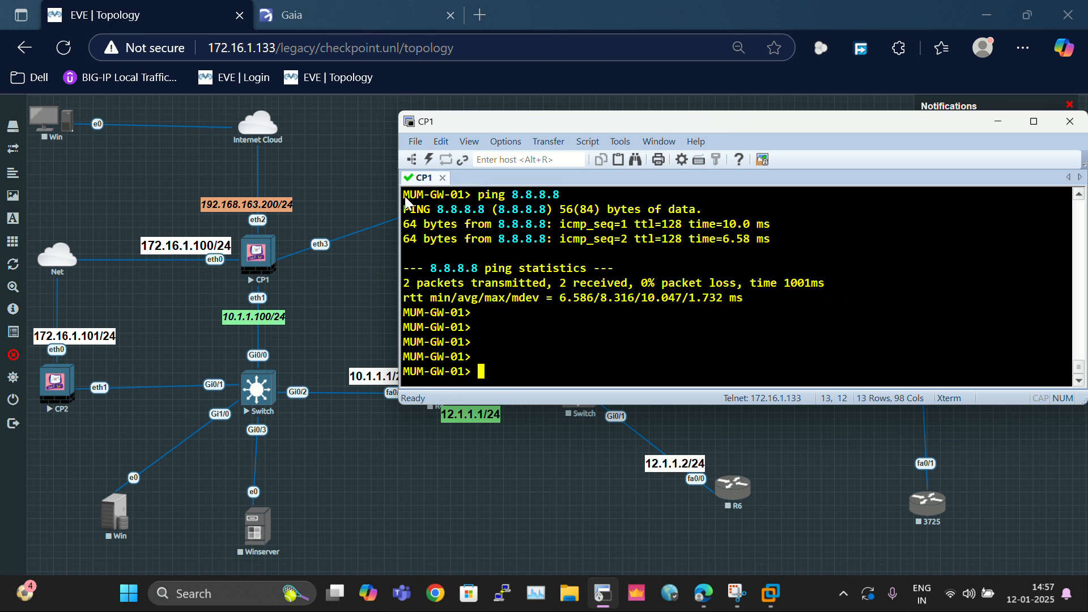
pyautogui.moveTo(405, 198); pyautogui.dragTo(840, 320)
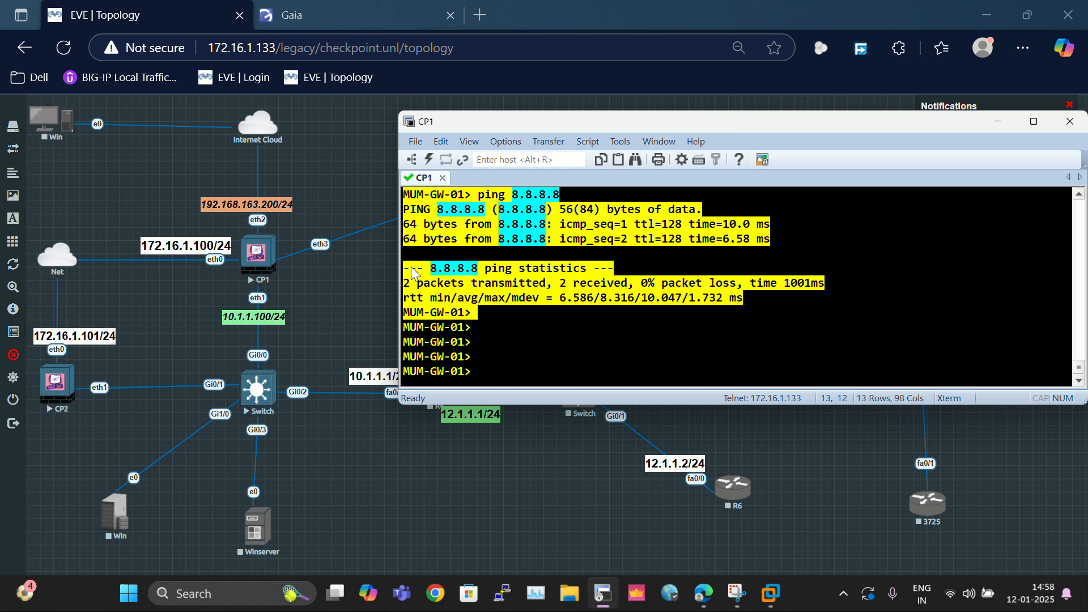
pyautogui.click(449, 235)
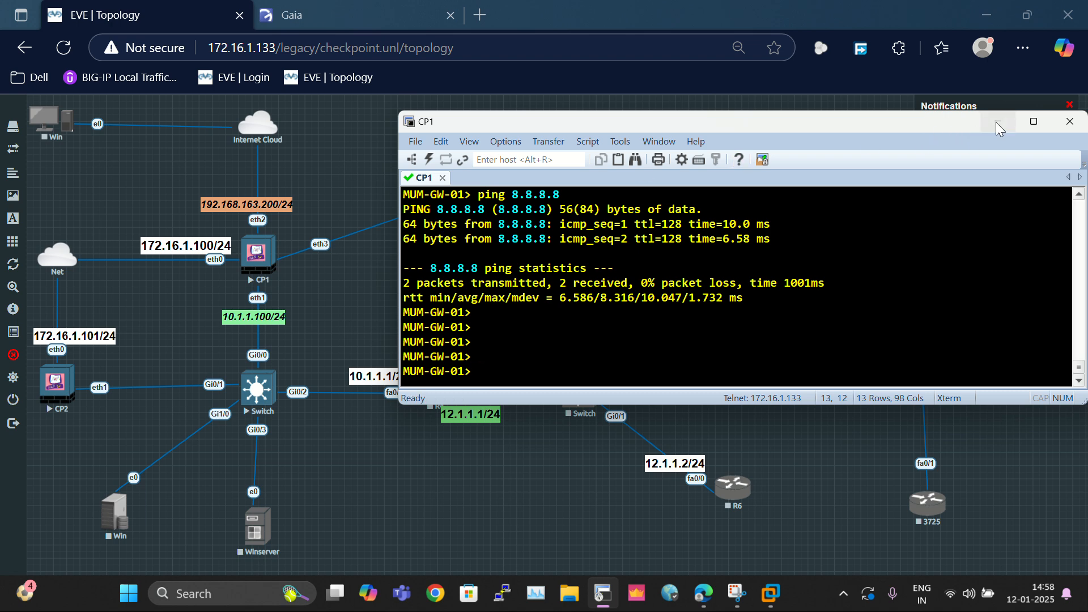
# Step: Minimize SecureCRT to reveal the EVE-NG topology with CP1 eth2 labelled 192.168.163.200/24
pyautogui.click(266, 318)
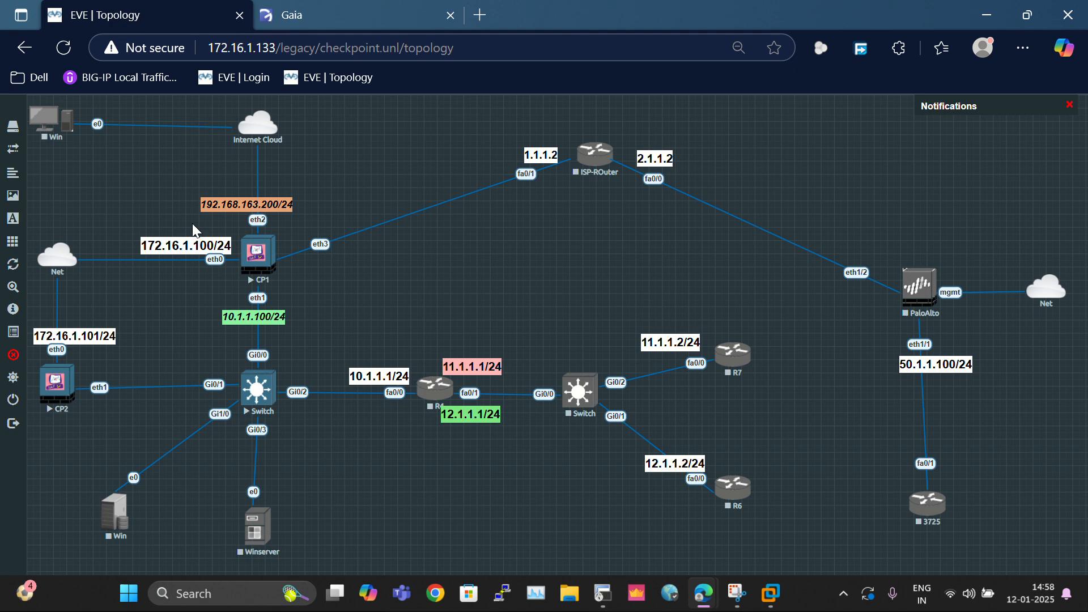
pyautogui.moveTo(254, 360); pyautogui.dragTo(587, 540)
pyautogui.click(332, 322)
# Step: Select CP2, CP1, the switches and R4 in turn on the topology canvas
pyautogui.moveTo(35, 317); pyautogui.dragTo(159, 409)
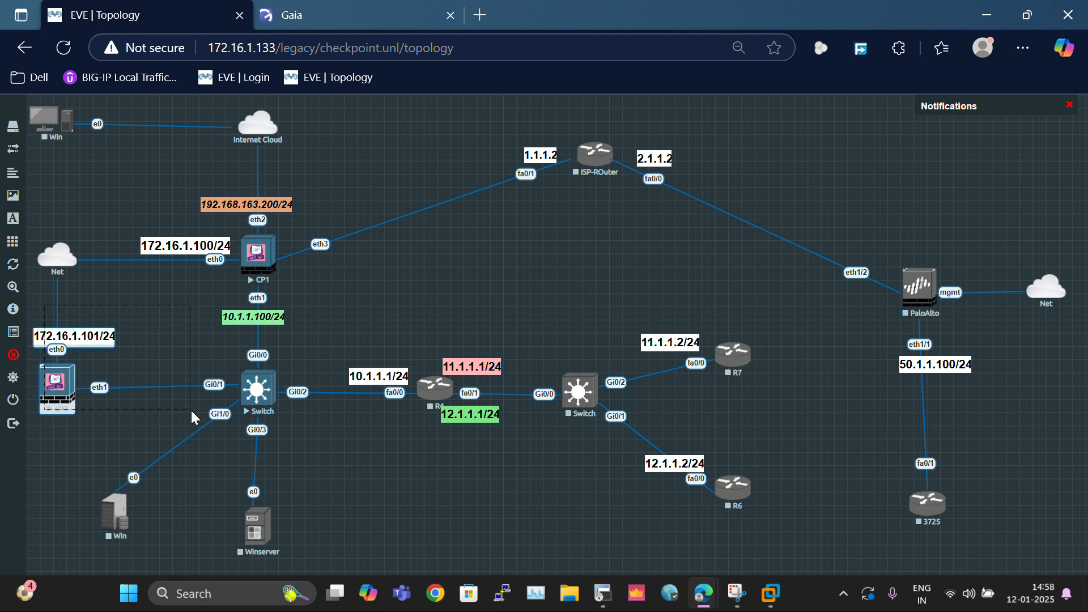
pyautogui.moveTo(167, 191); pyautogui.dragTo(384, 312)
pyautogui.moveTo(49, 305); pyautogui.dragTo(129, 426)
pyautogui.click(374, 299)
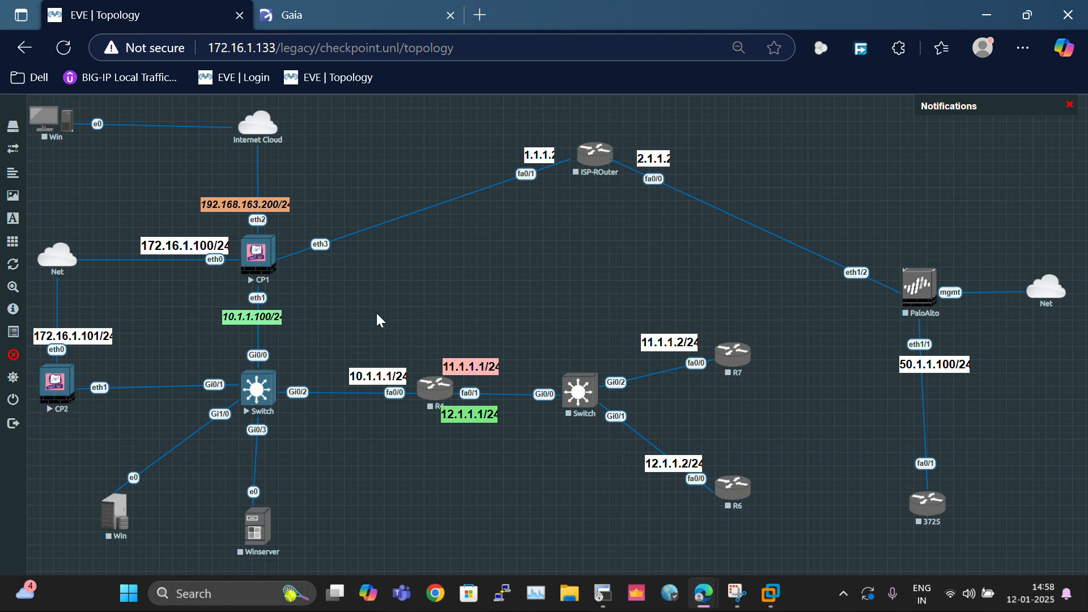
pyautogui.moveTo(151, 340); pyautogui.dragTo(572, 460)
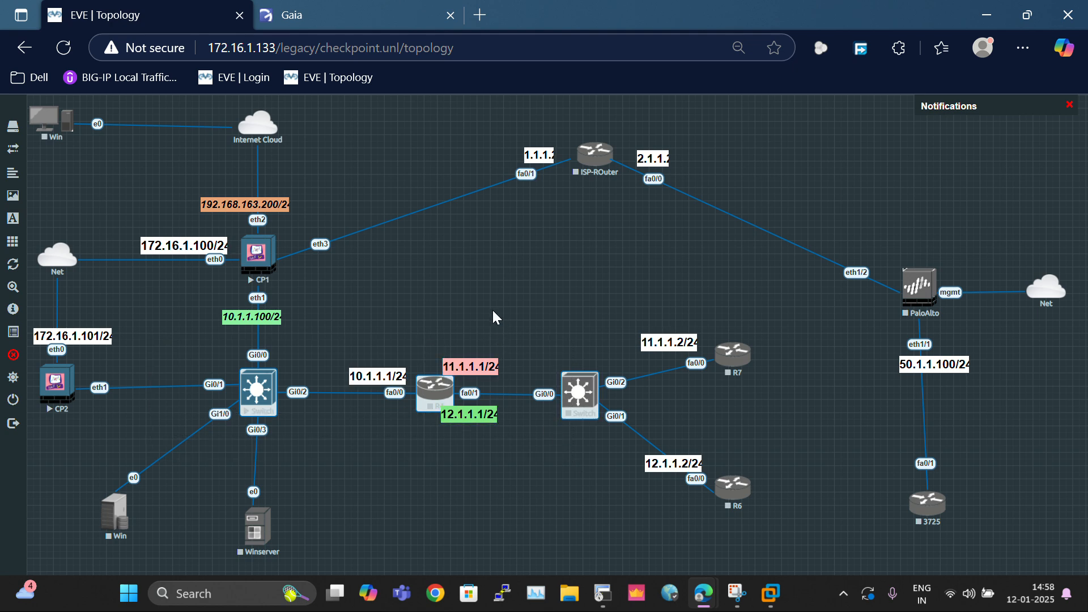
pyautogui.click(418, 313)
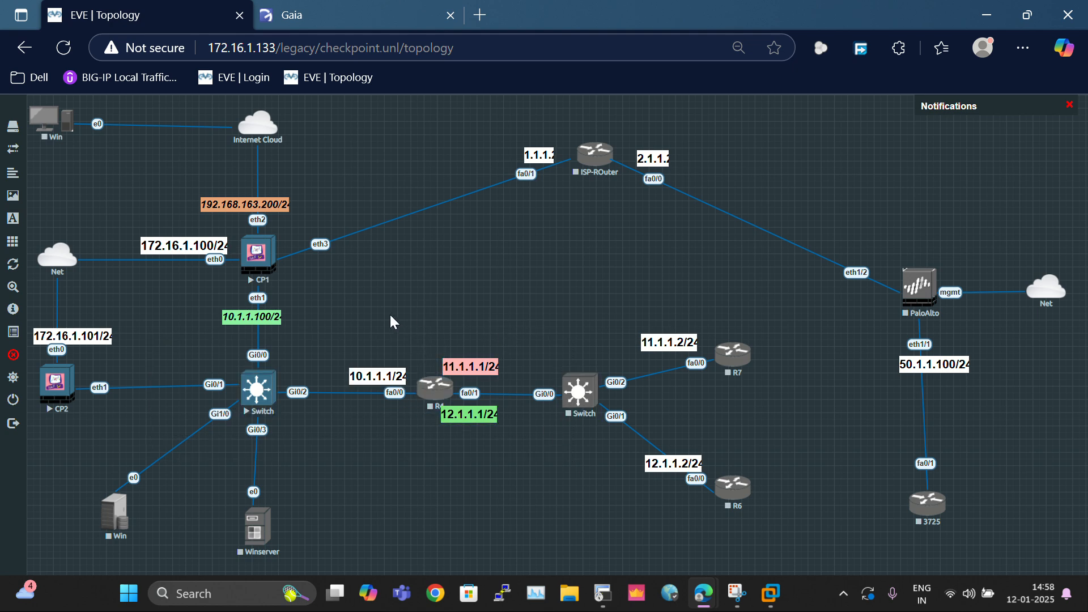
pyautogui.moveTo(394, 322); pyautogui.dragTo(590, 499)
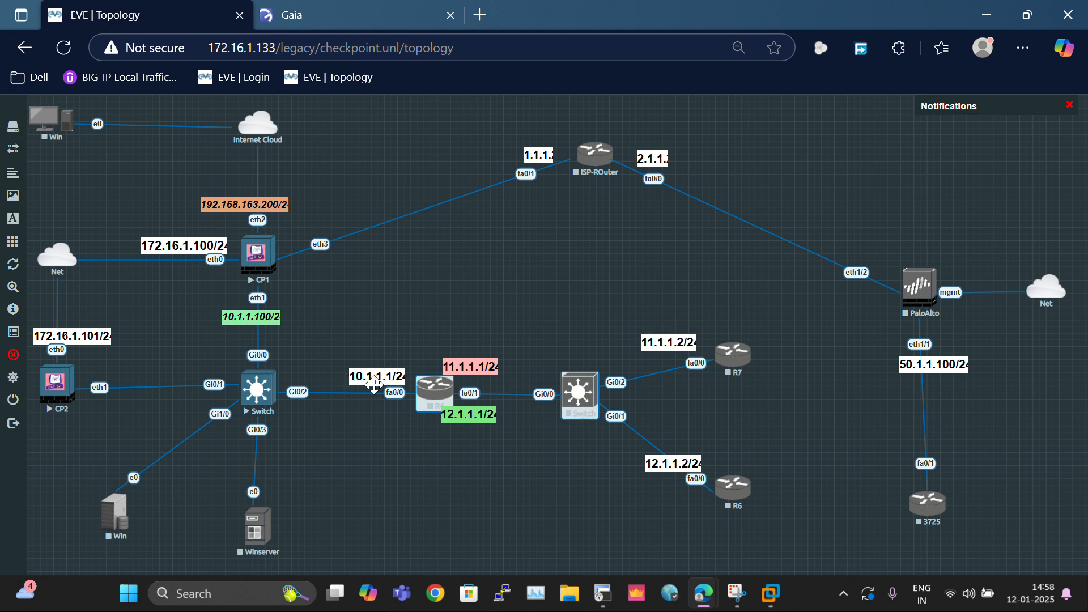